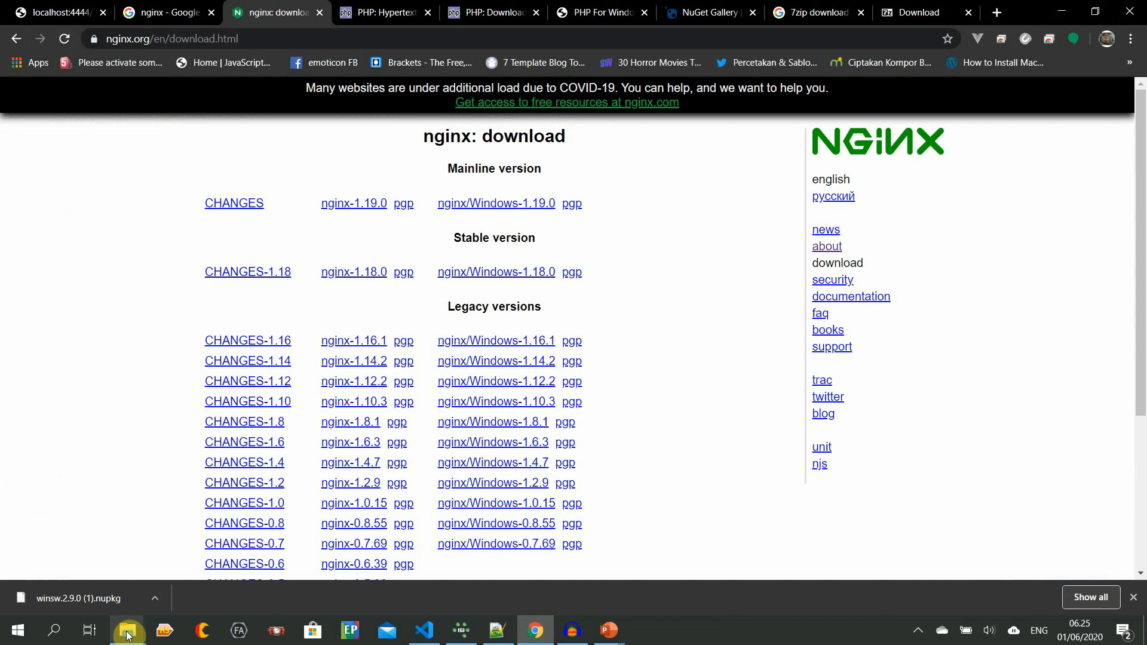
Switch to File Explorer and open the D: drive containing nginx-1.19.0.zip.
{"action": "left_click", "coordinate": [127, 631]}
{"action": "left_click", "coordinate": [117, 561]}
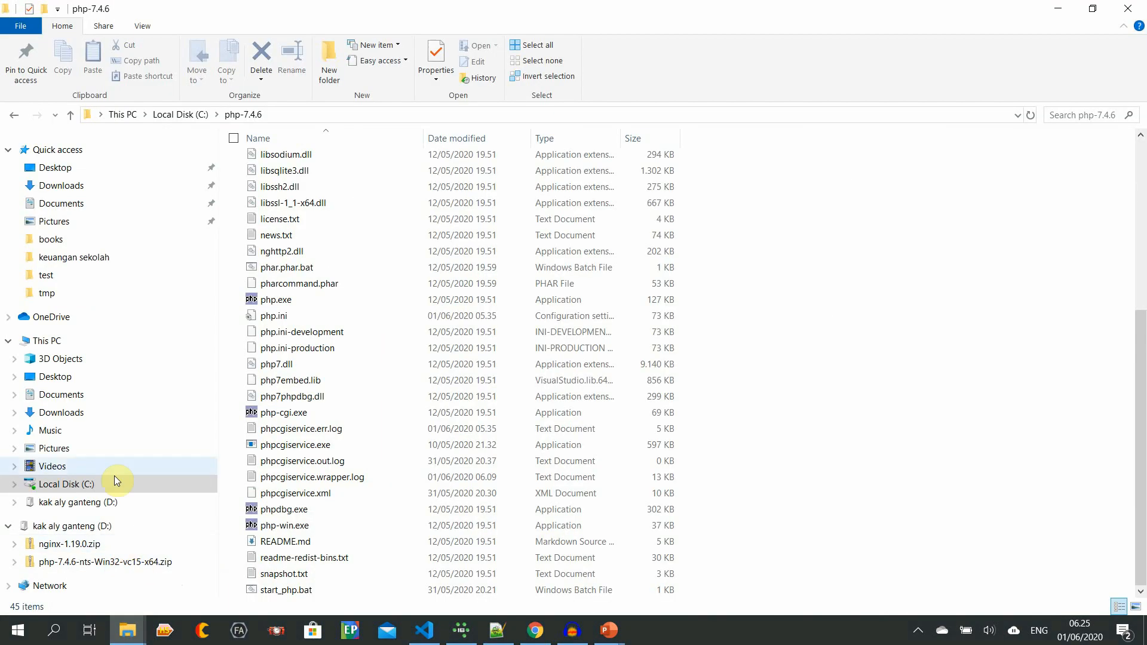
{"action": "left_click", "coordinate": [85, 528]}
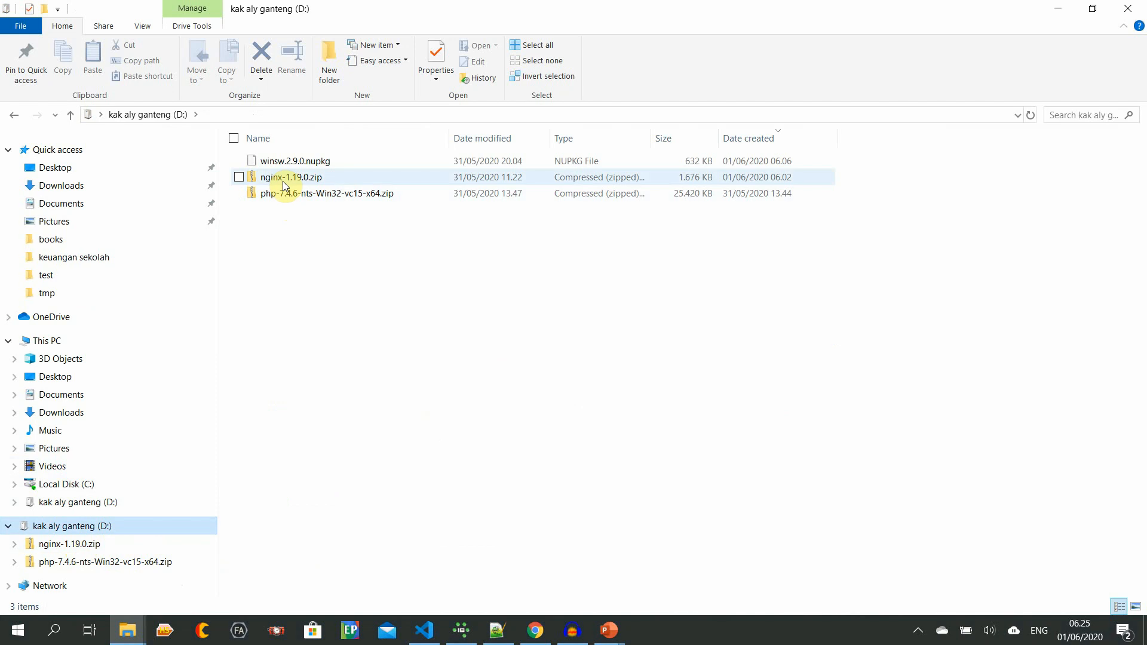
{"action": "left_click", "coordinate": [283, 183]}
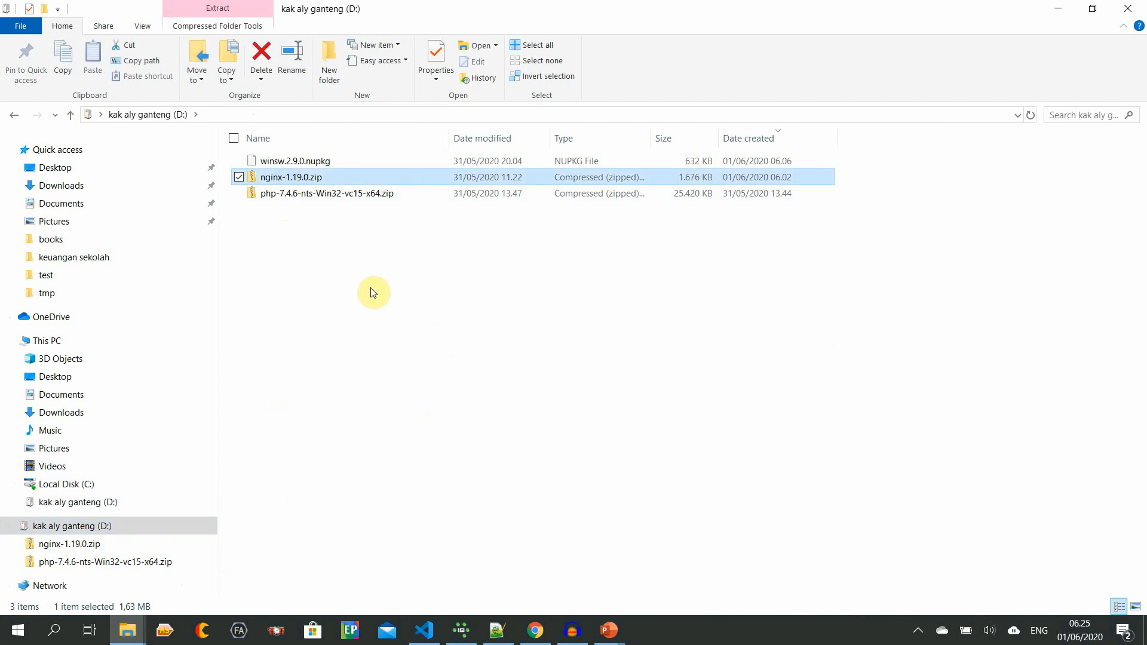
{"action": "left_click", "coordinate": [341, 258]}
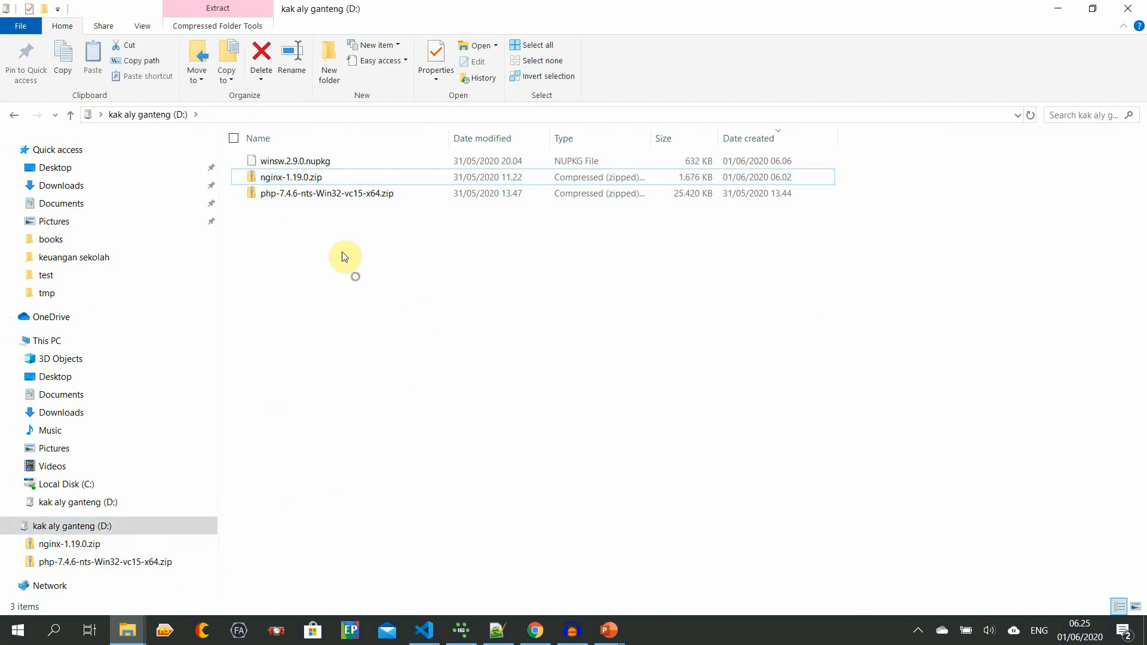
{"action": "left_click", "coordinate": [305, 178]}
{"action": "right_click", "coordinate": [310, 180]}
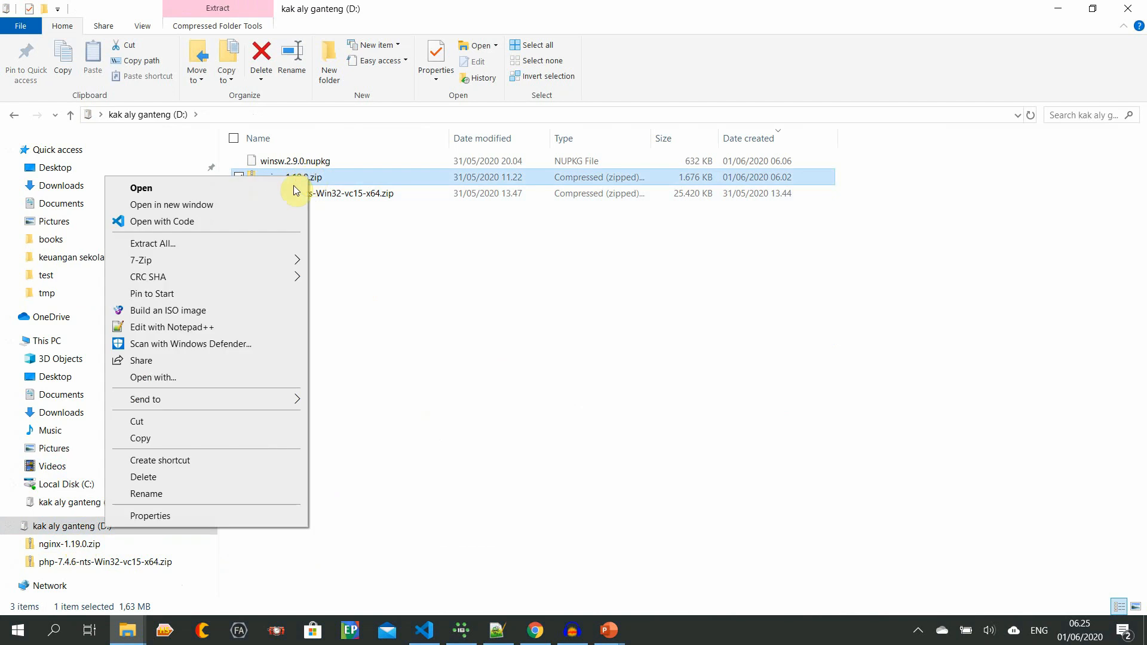
{"action": "mouse_move", "coordinate": [179, 261]}
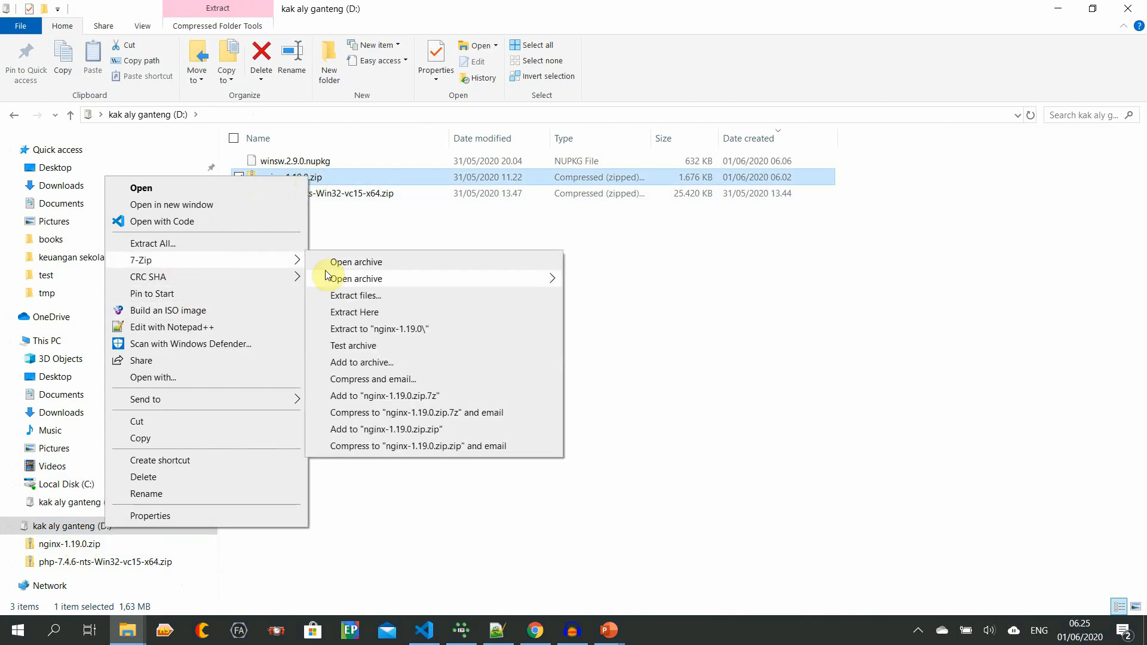
{"action": "left_click", "coordinate": [418, 233]}
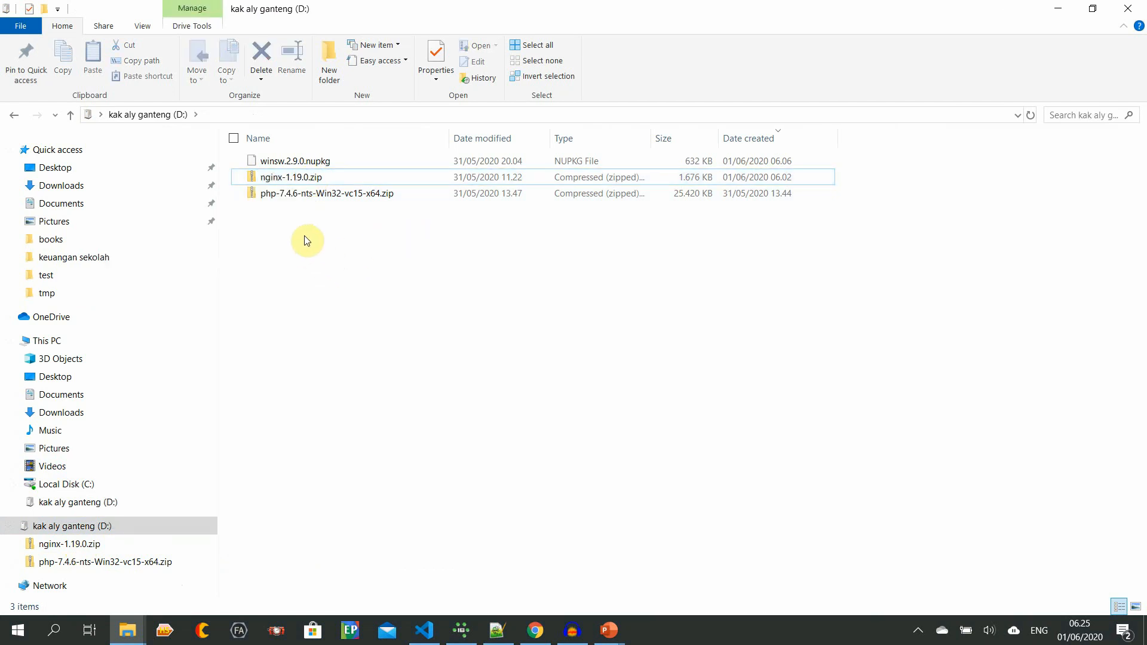
{"action": "left_click", "coordinate": [285, 180]}
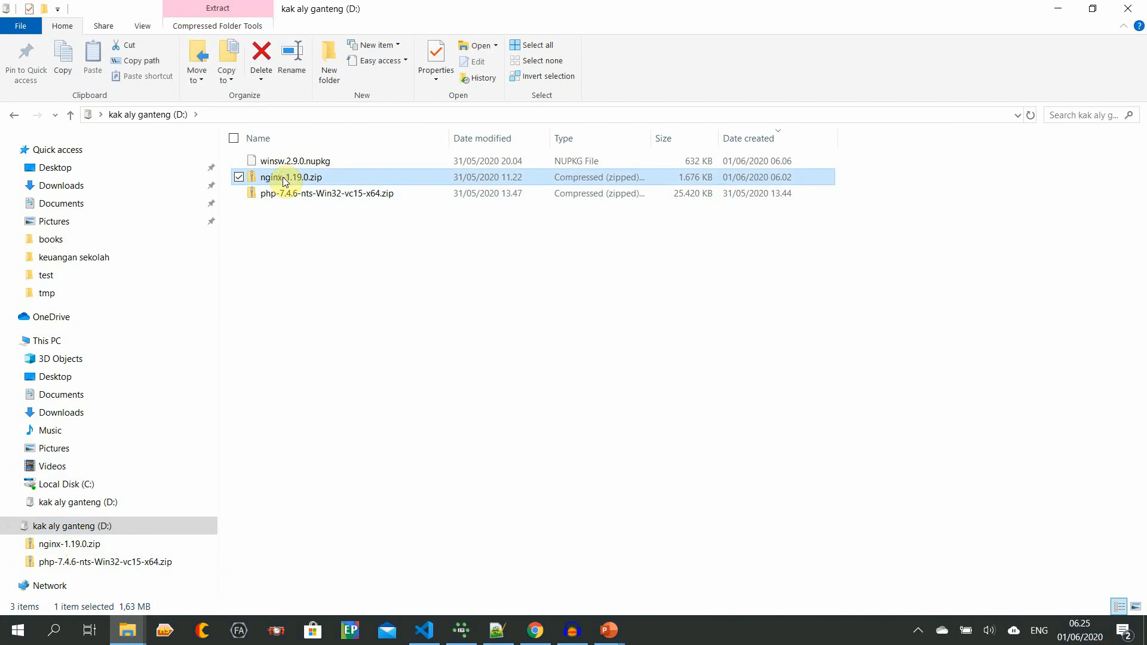
{"action": "right_click", "coordinate": [285, 180]}
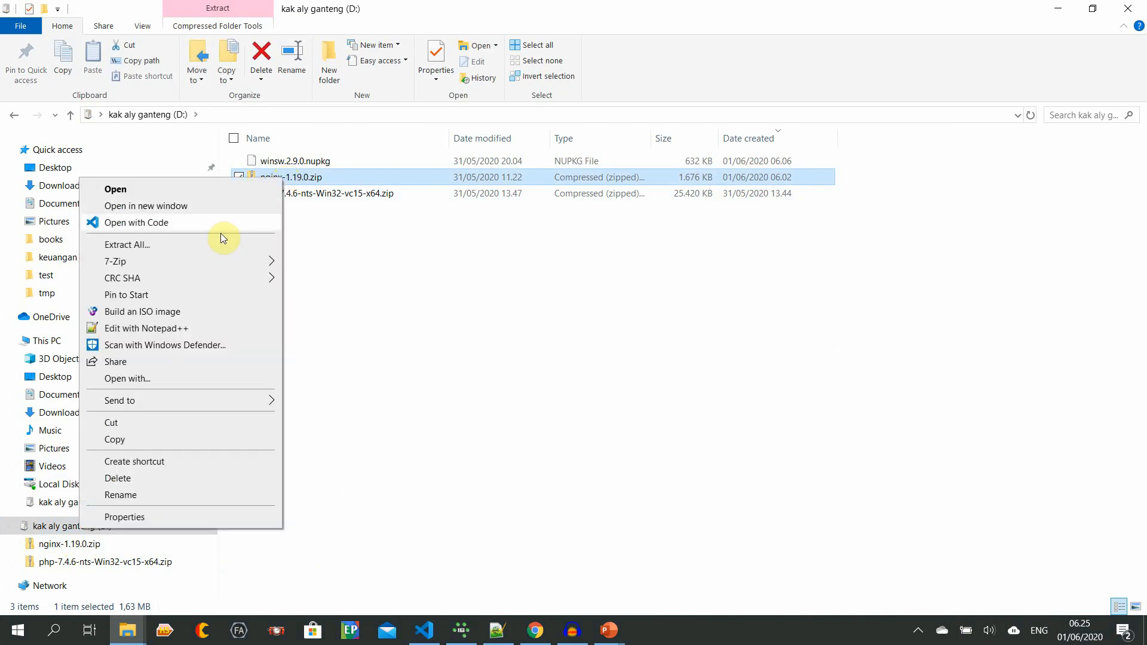
{"action": "mouse_move", "coordinate": [209, 264]}
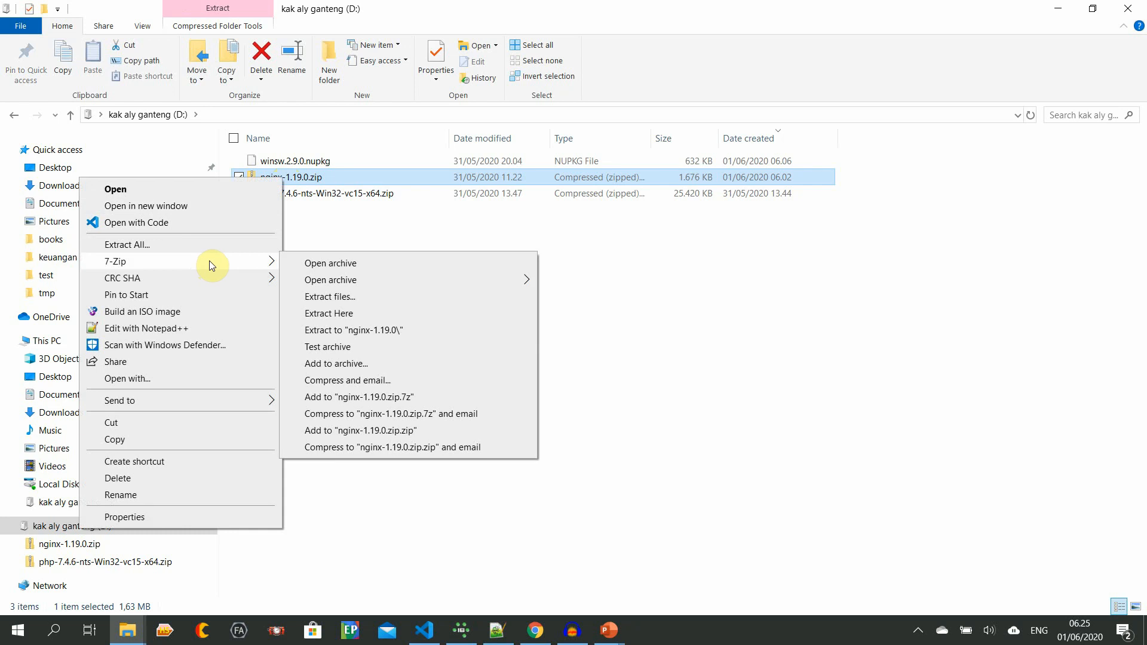
{"action": "left_click", "coordinate": [347, 235]}
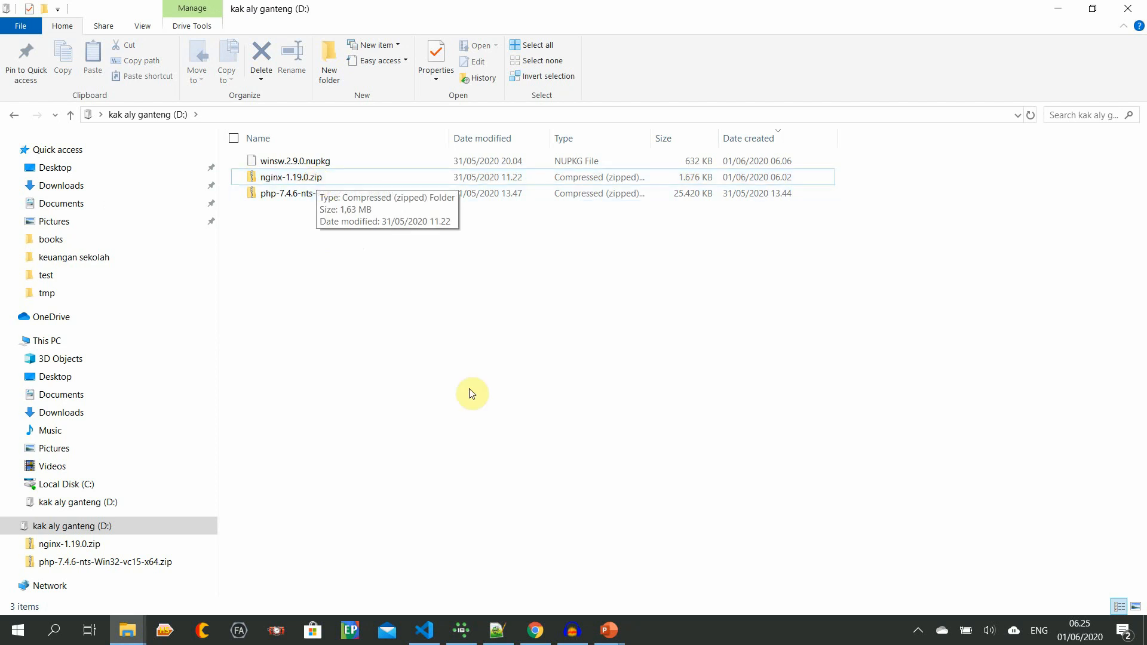
Switch to Chrome to view the Windows downloads on the 7-Zip download page, and return to File Explorer.
{"action": "left_click", "coordinate": [536, 632]}
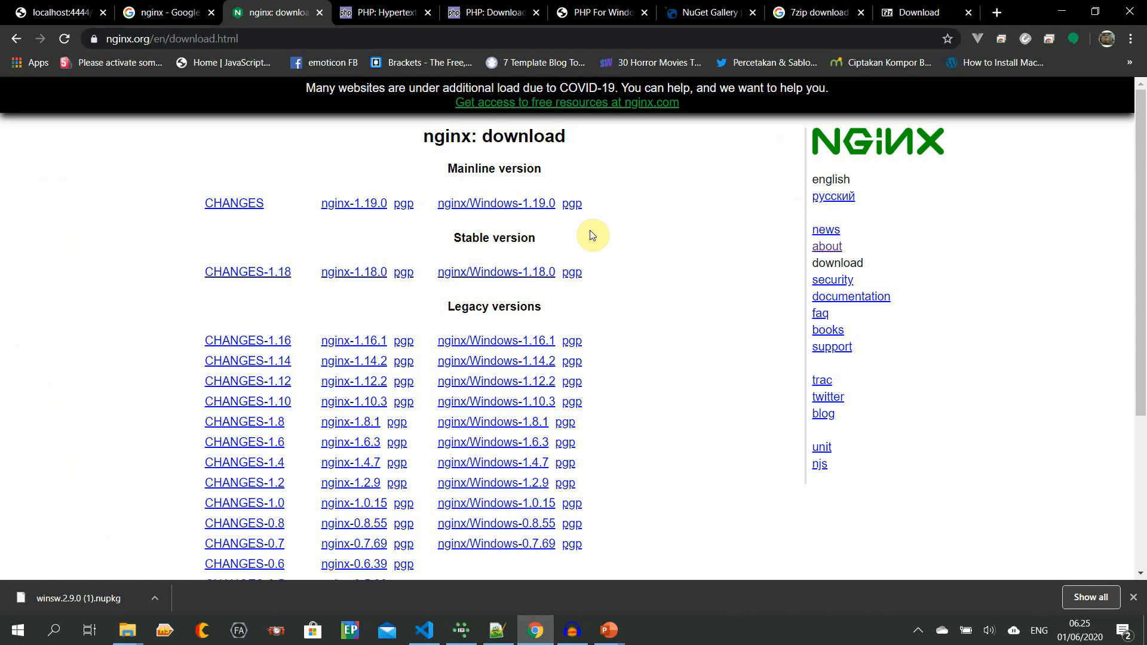
{"action": "left_click", "coordinate": [904, 18]}
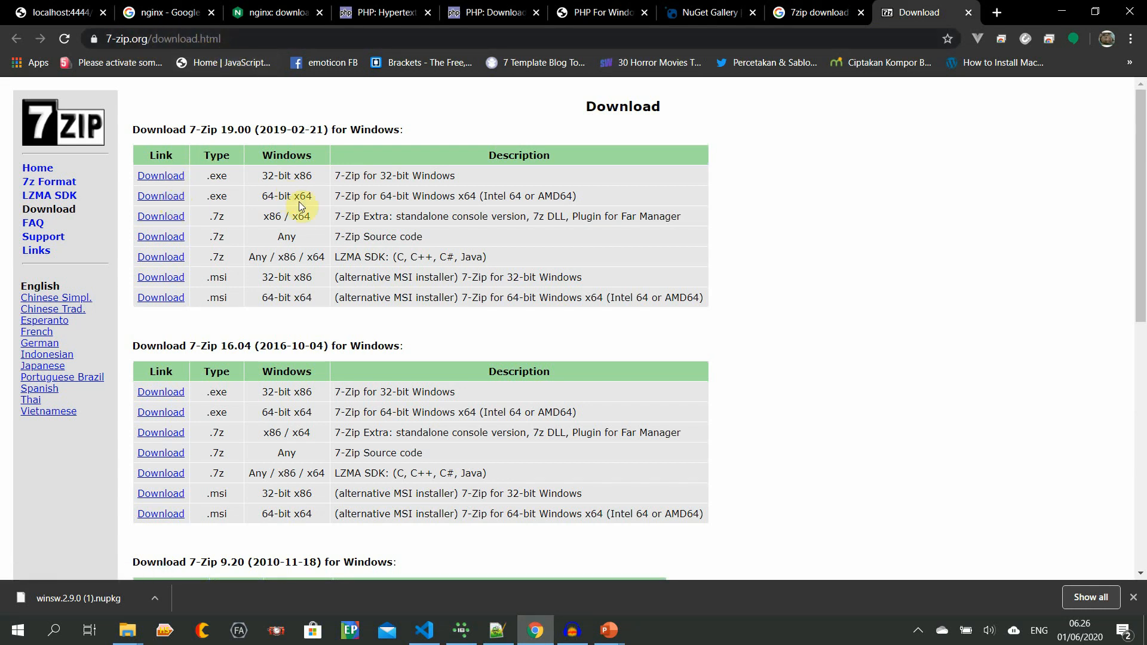
{"action": "left_click", "coordinate": [1054, 12]}
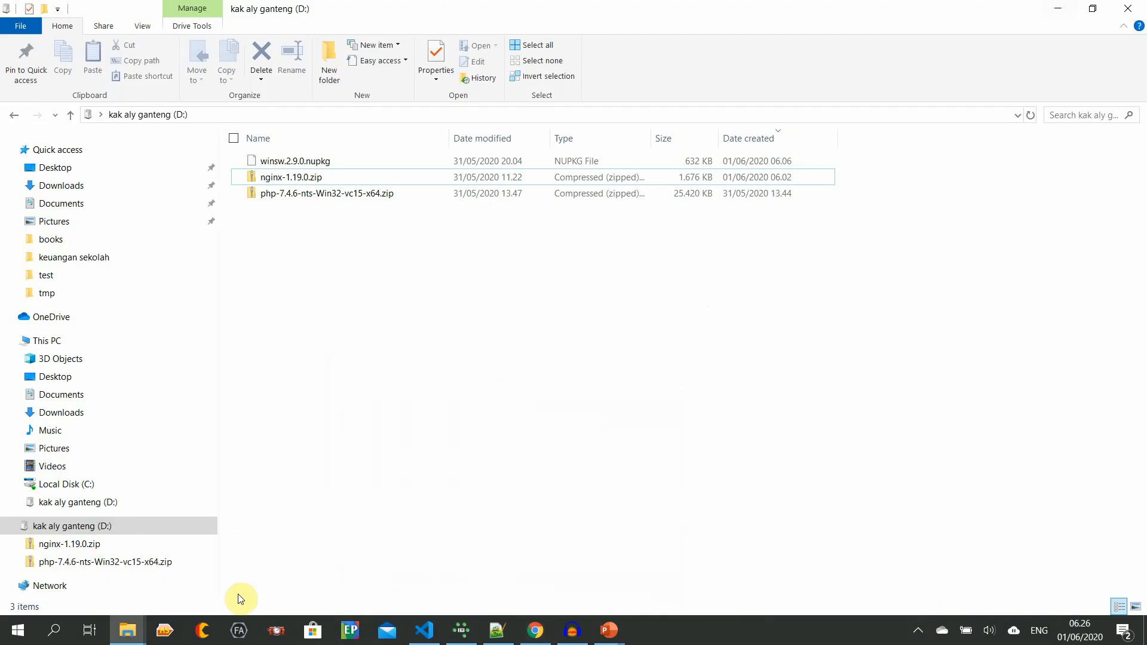
{"action": "left_click", "coordinate": [308, 180]}
{"action": "right_click", "coordinate": [308, 178]}
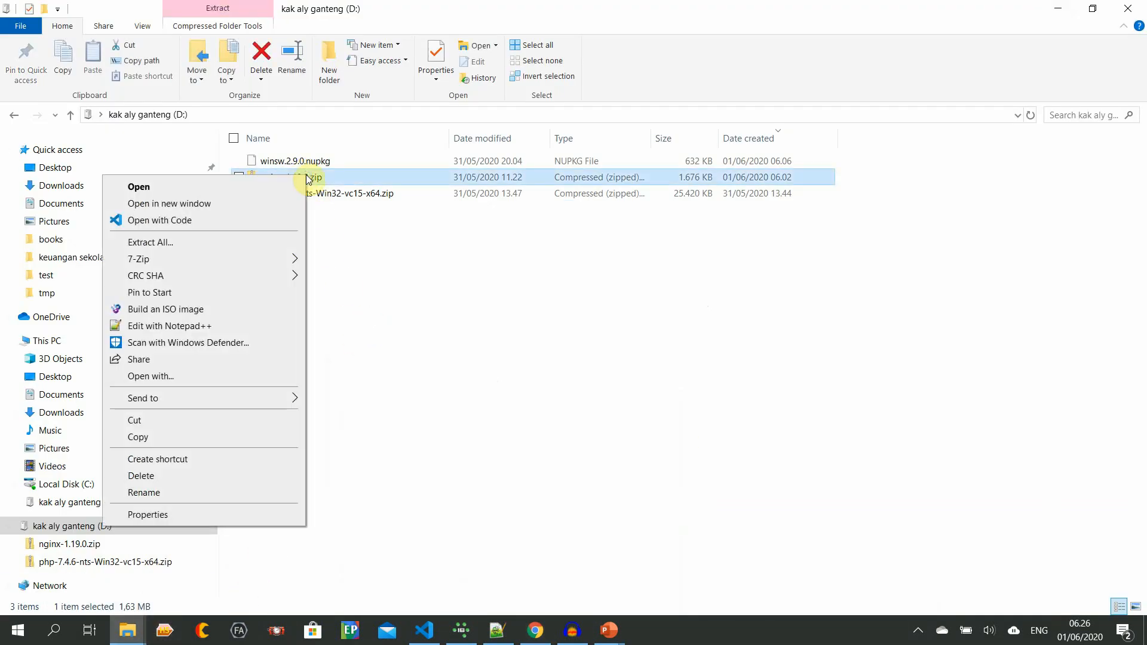
{"action": "mouse_move", "coordinate": [168, 258]}
{"action": "left_click", "coordinate": [344, 261]}
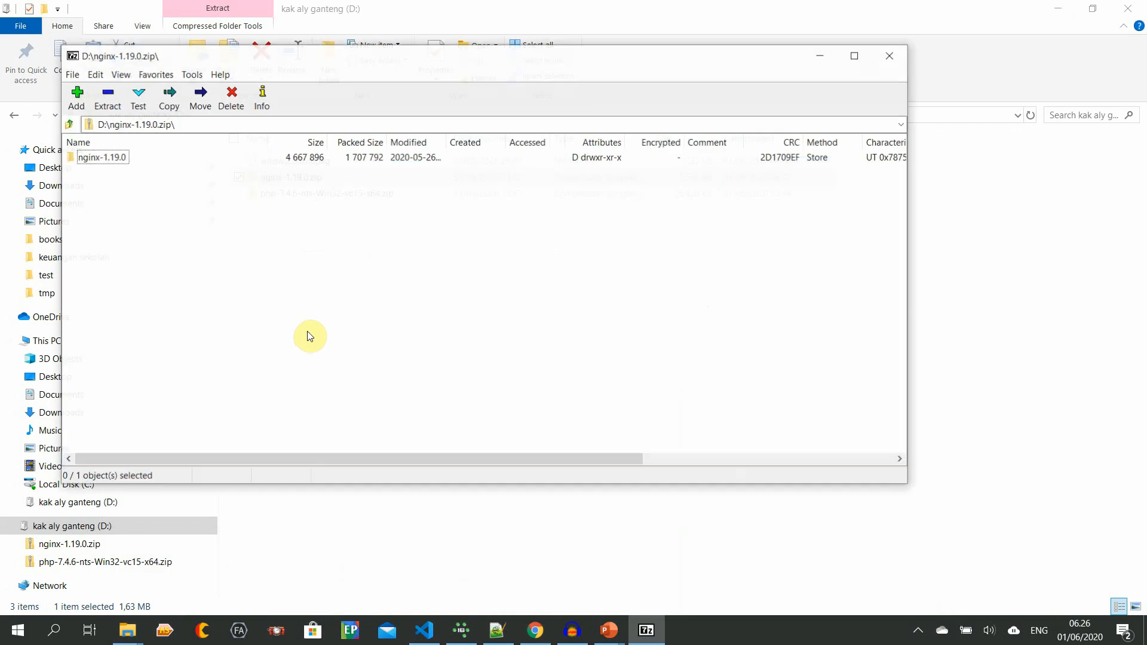
{"action": "left_click", "coordinate": [889, 56]}
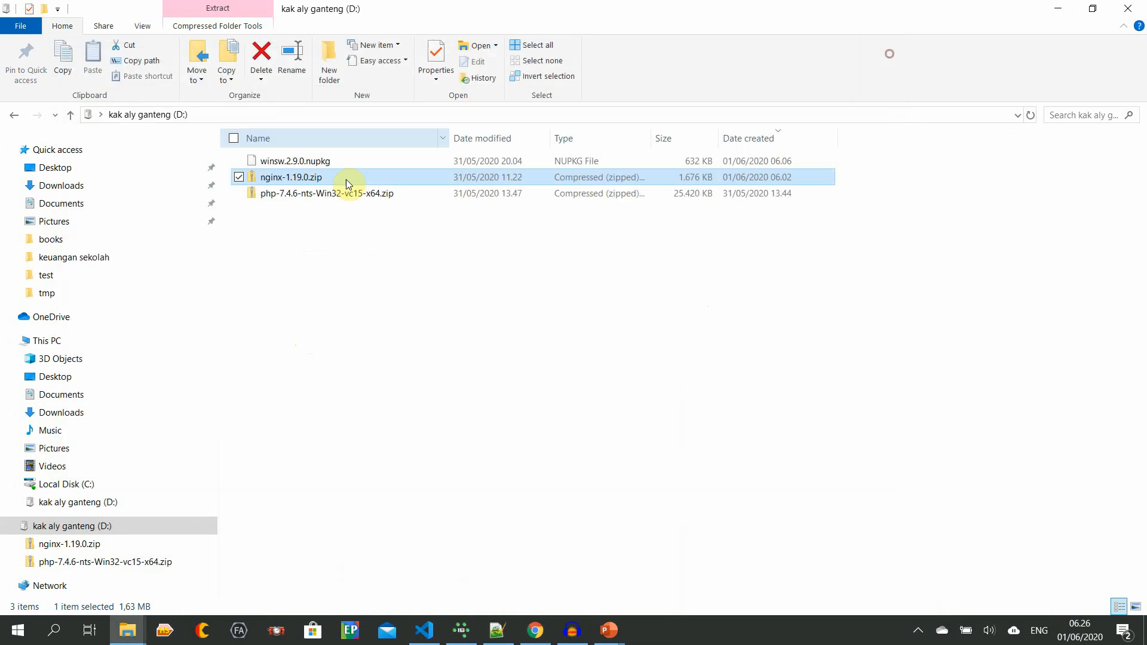
Extract nginx-1.19.0.zip directly into the root of the D: drive with 7-Zip.
{"action": "right_click", "coordinate": [313, 179]}
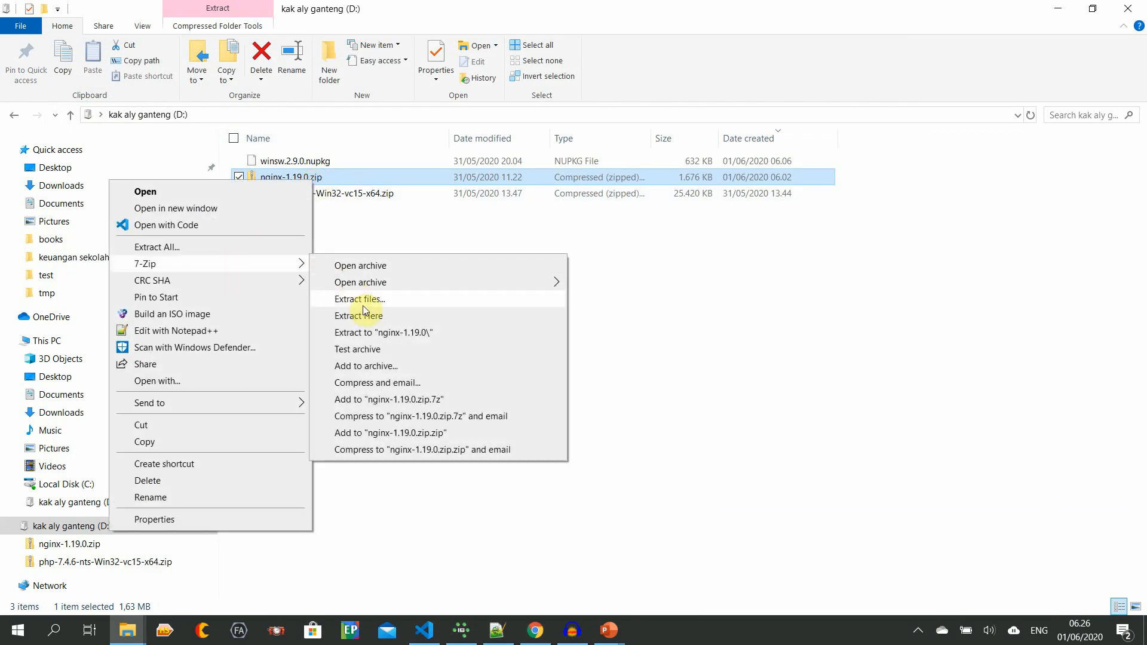
{"action": "left_click", "coordinate": [375, 317]}
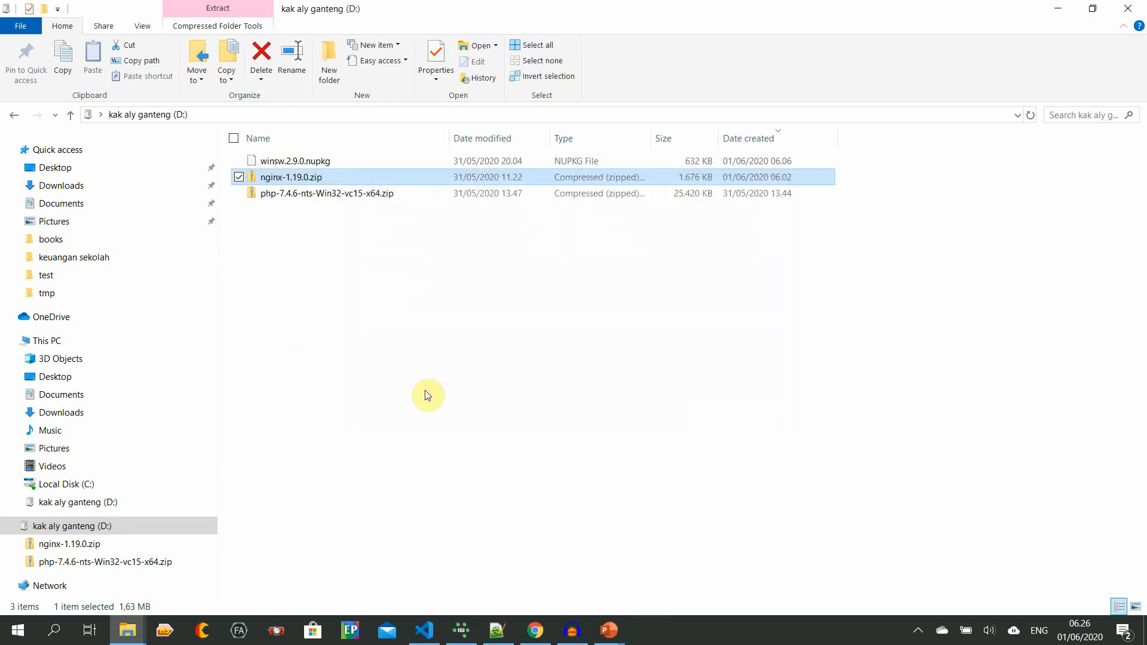
{"action": "right_click", "coordinate": [402, 283]}
{"action": "left_click", "coordinate": [321, 348]}
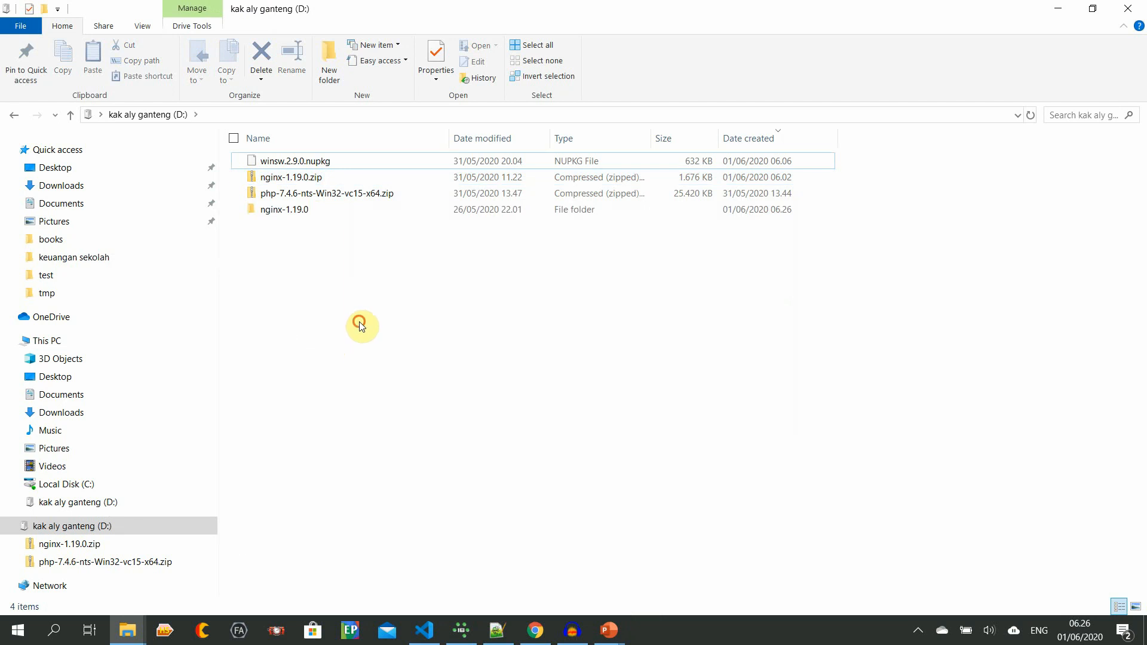
Open nginx.conf from the conf folder of the extracted nginx-1.19.0 folder in Notepad++.
{"action": "double_click", "coordinate": [283, 214]}
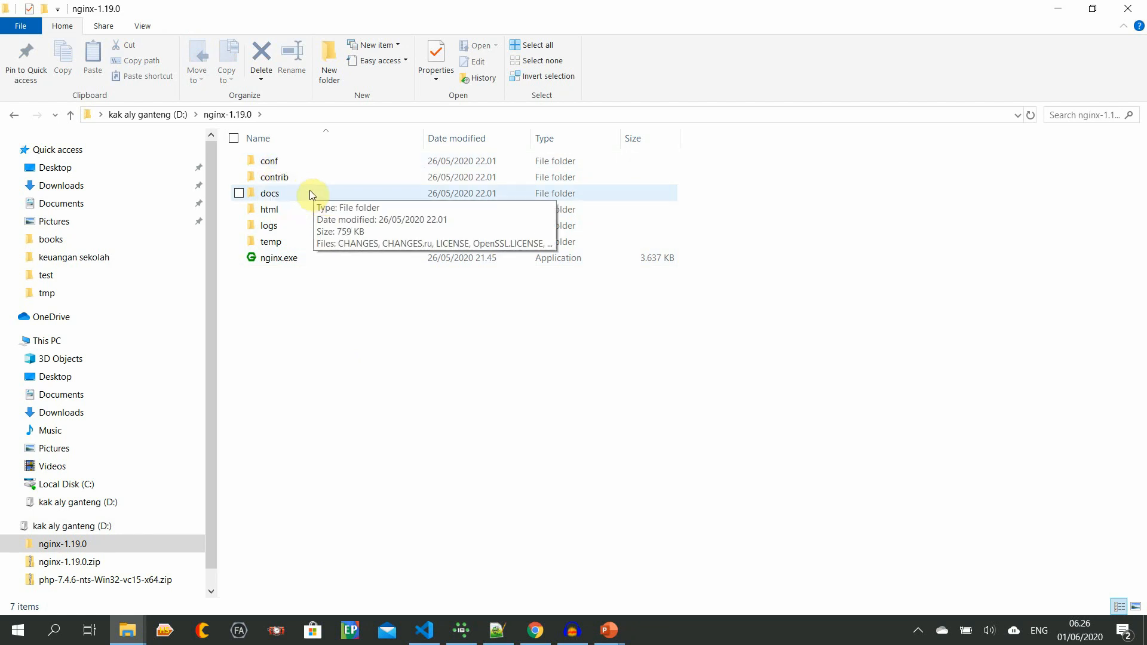
{"action": "double_click", "coordinate": [292, 164]}
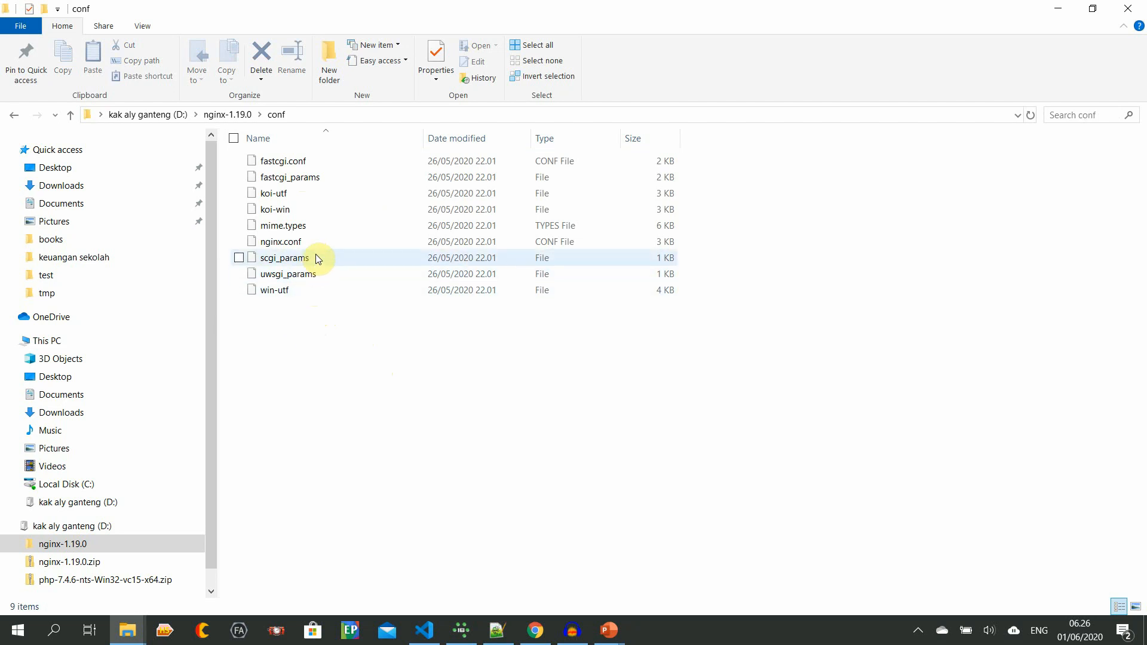
{"action": "left_click", "coordinate": [299, 243]}
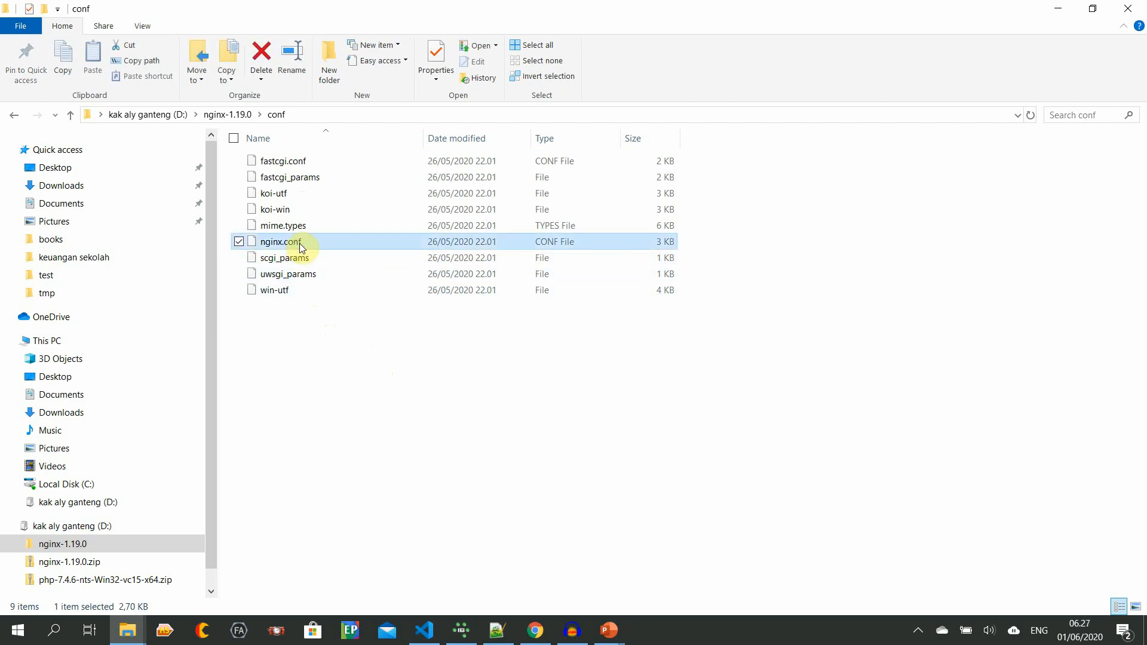
{"action": "right_click", "coordinate": [299, 246]}
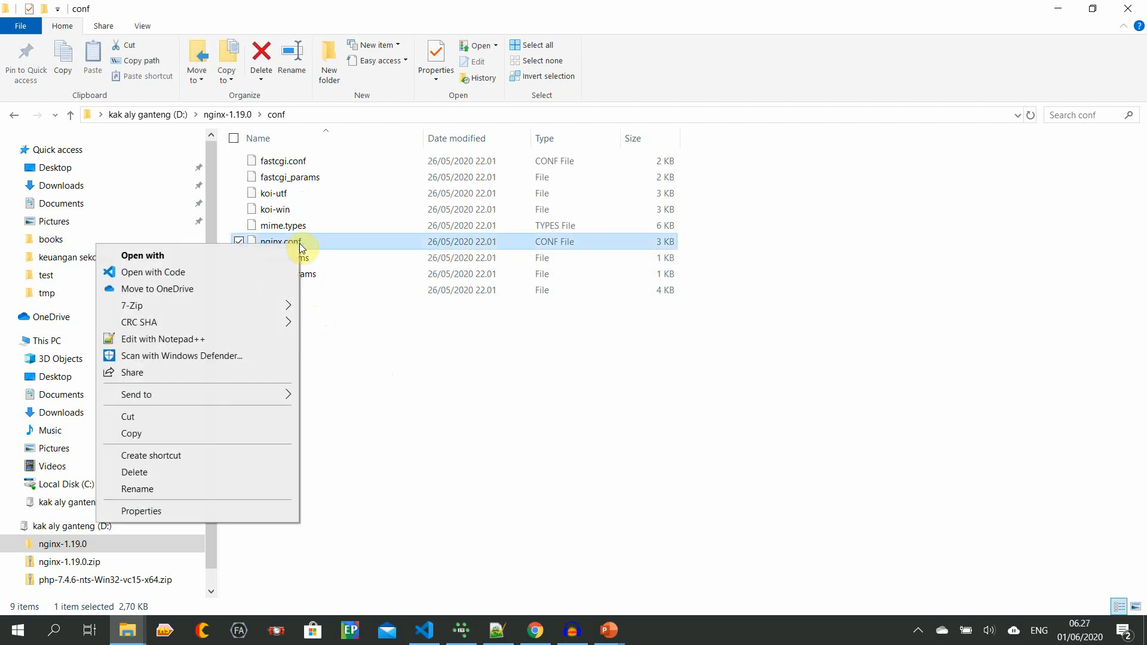
{"action": "left_click", "coordinate": [204, 340]}
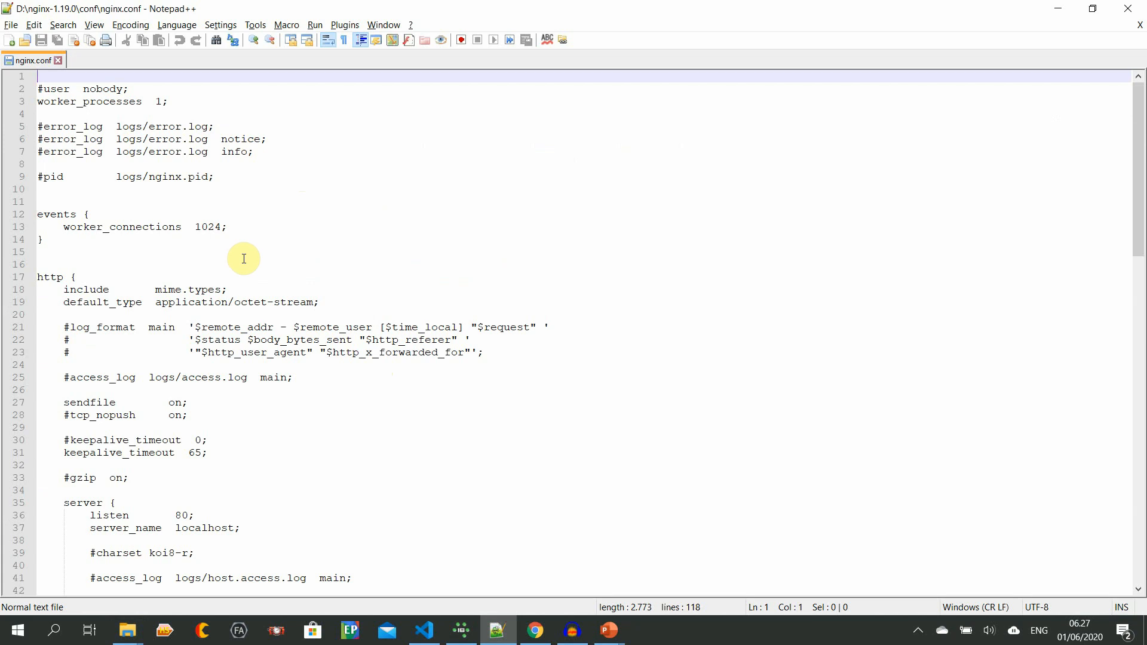
Set the listen port in the first active server block of nginx.conf to 5555 and save the file.
{"action": "scroll", "coordinate": [217, 296], "scroll_direction": "down", "scroll_amount": 2}
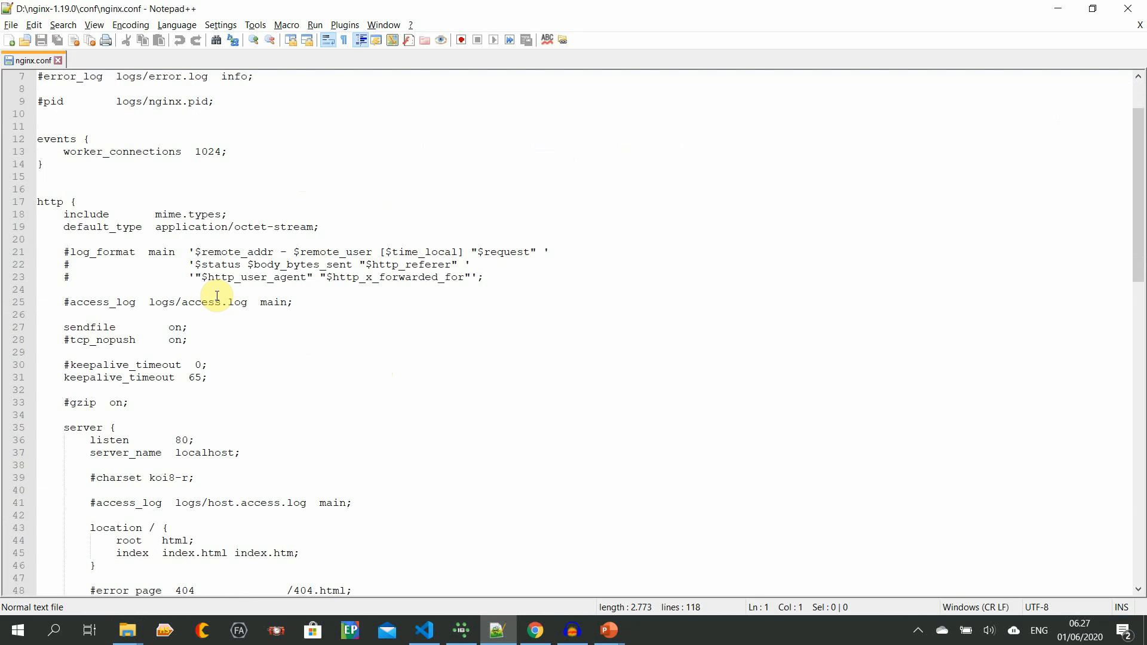
{"action": "scroll", "coordinate": [221, 293], "scroll_direction": "up", "scroll_amount": 2}
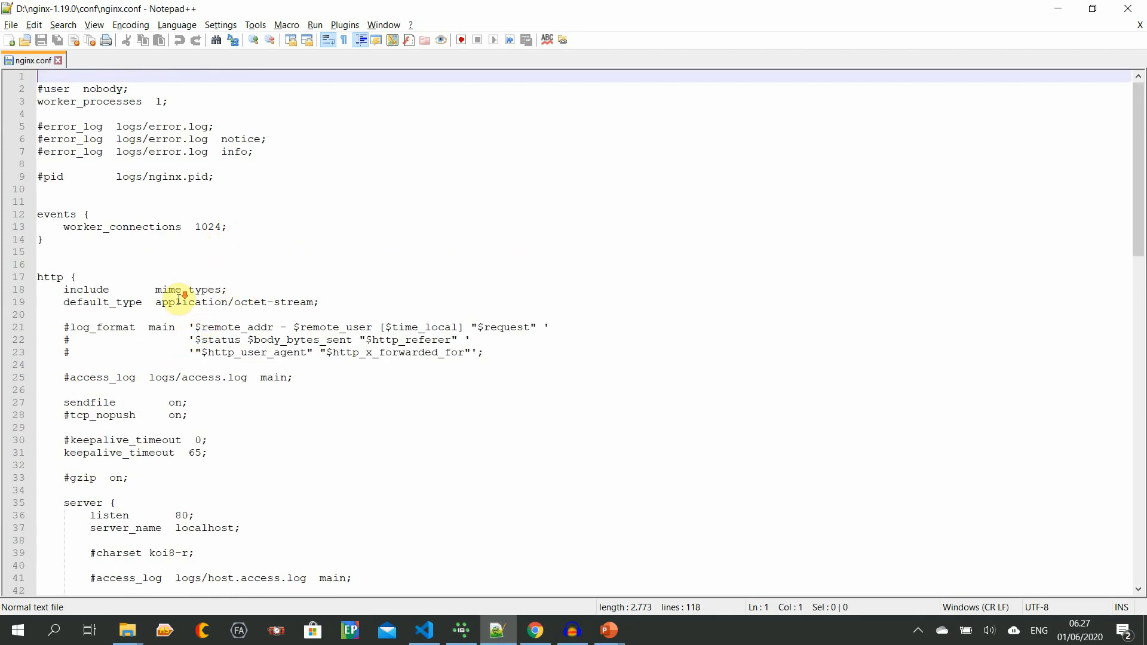
{"action": "scroll", "coordinate": [179, 299], "scroll_direction": "down", "scroll_amount": 5}
{"action": "scroll", "coordinate": [199, 324], "scroll_direction": "down", "scroll_amount": 1}
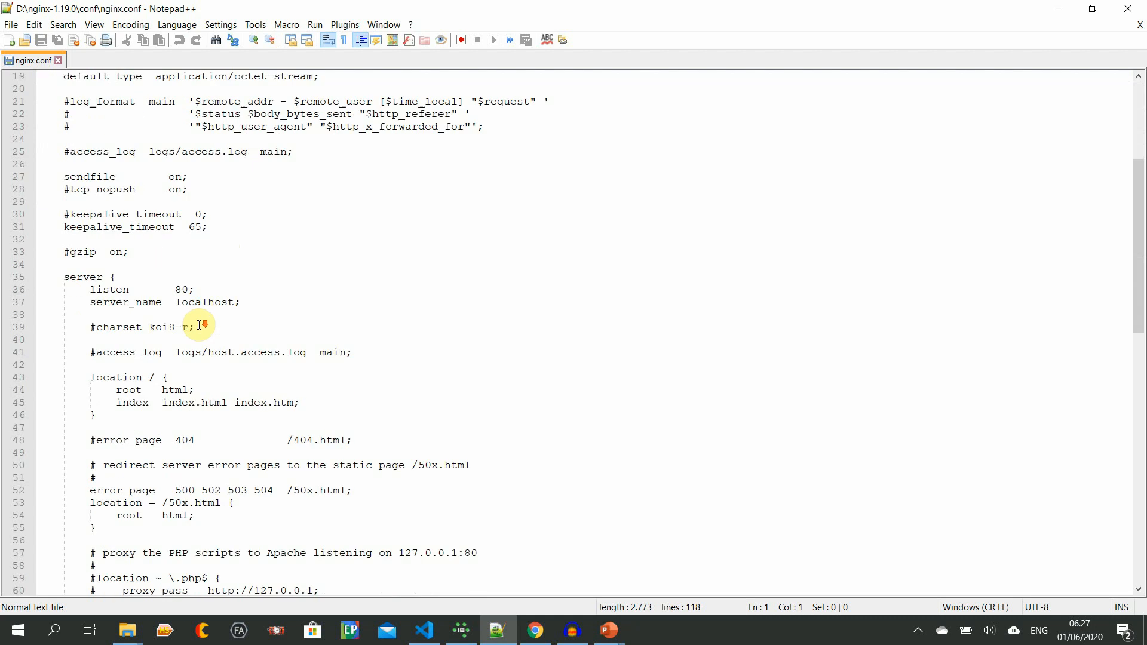
{"action": "left_click", "coordinate": [187, 292]}
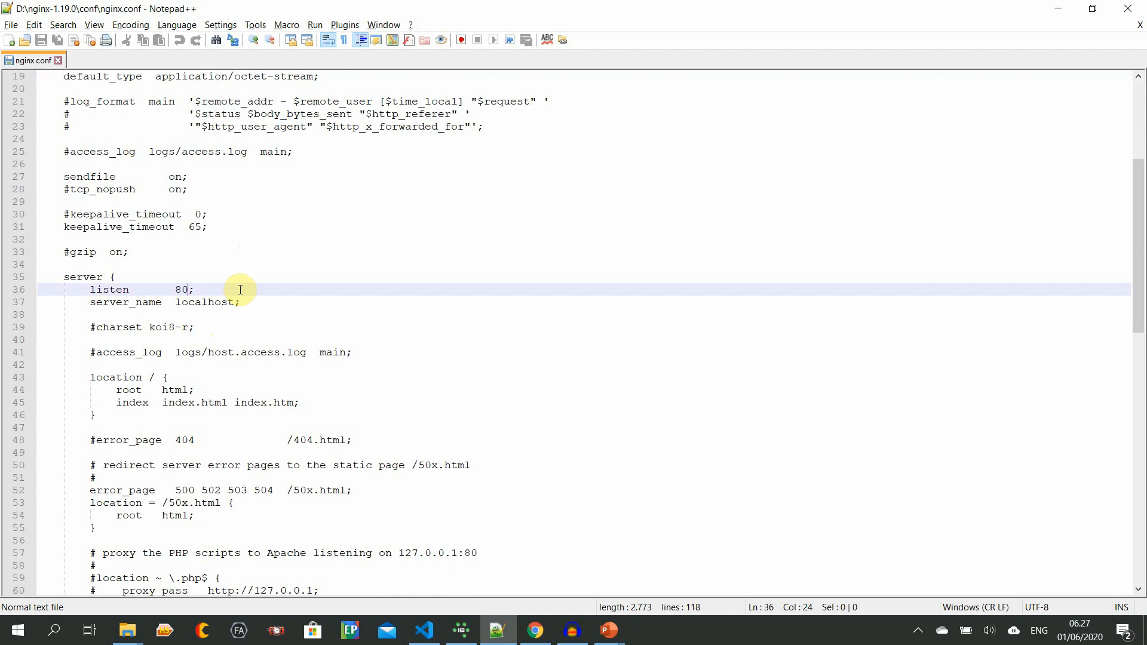
{"action": "key", "text": "BackSpace"}
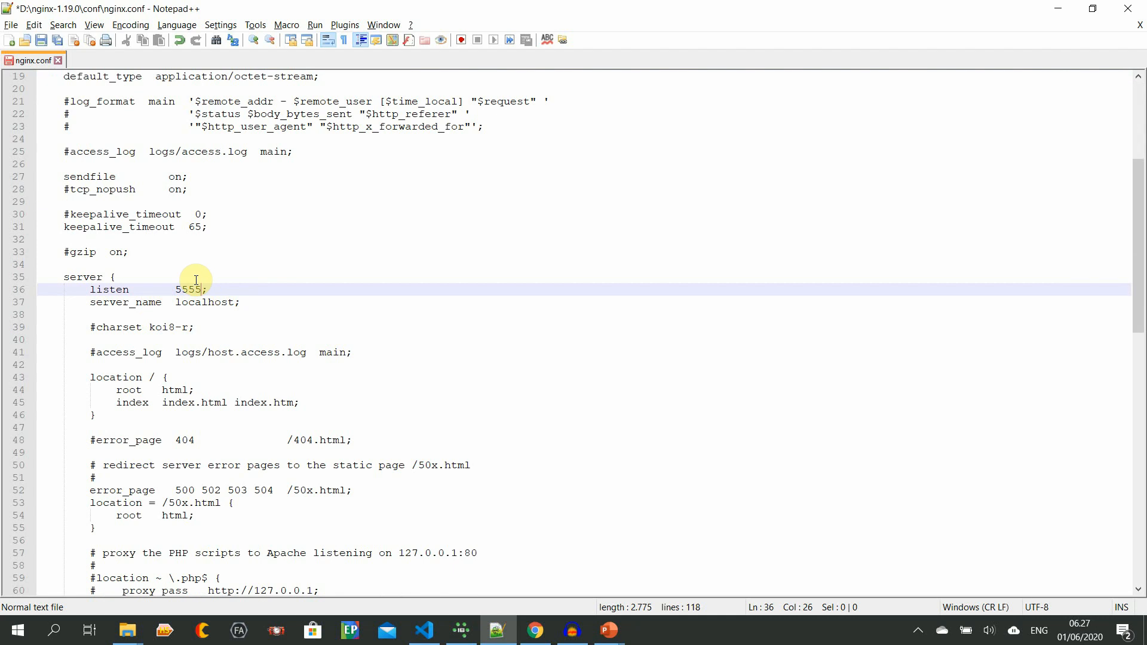
{"action": "key", "text": "ctrl+s"}
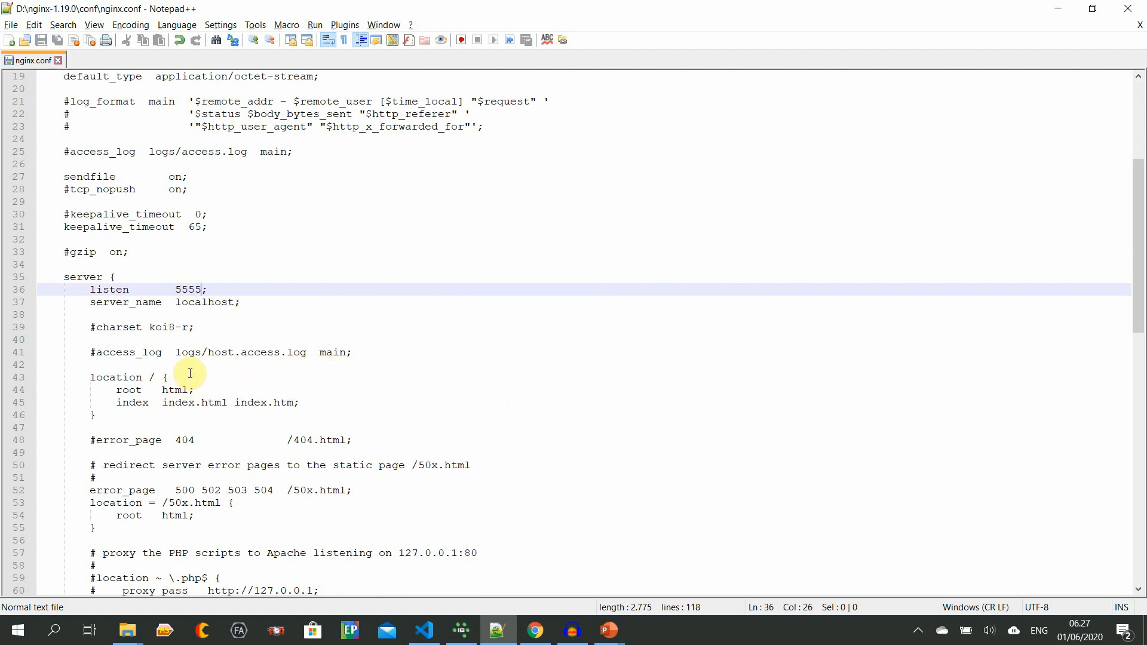
Examine the root setting in the location / block of nginx.conf.
{"action": "scroll", "coordinate": [190, 374], "scroll_direction": "down", "scroll_amount": 1}
{"action": "left_click", "coordinate": [167, 340]}
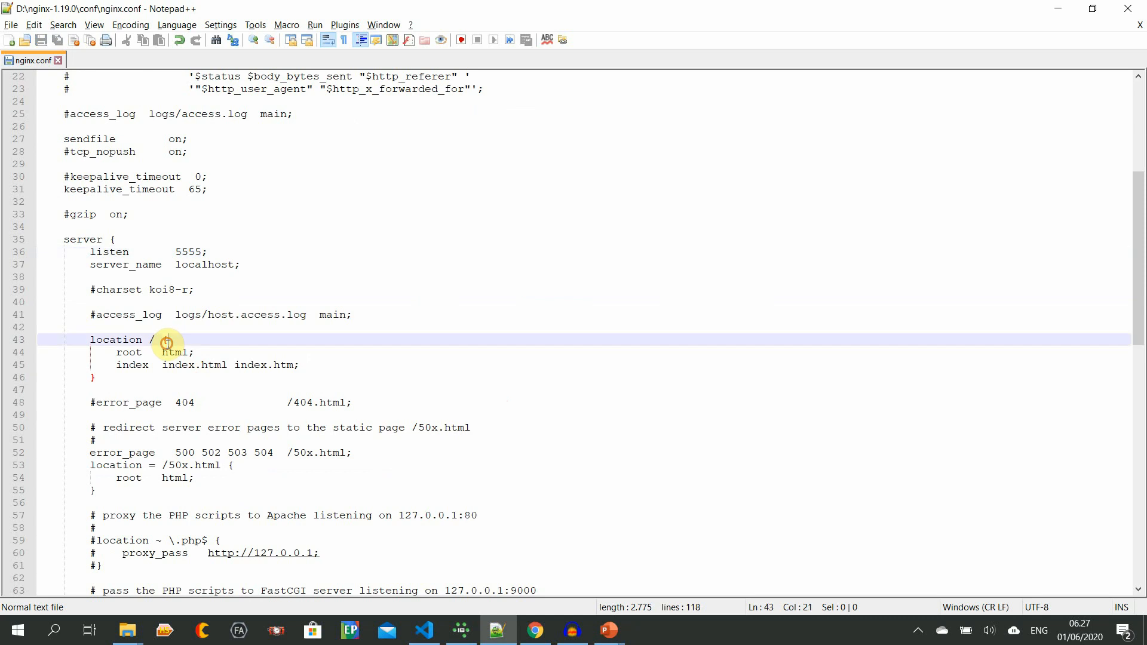
{"action": "left_click", "coordinate": [168, 353]}
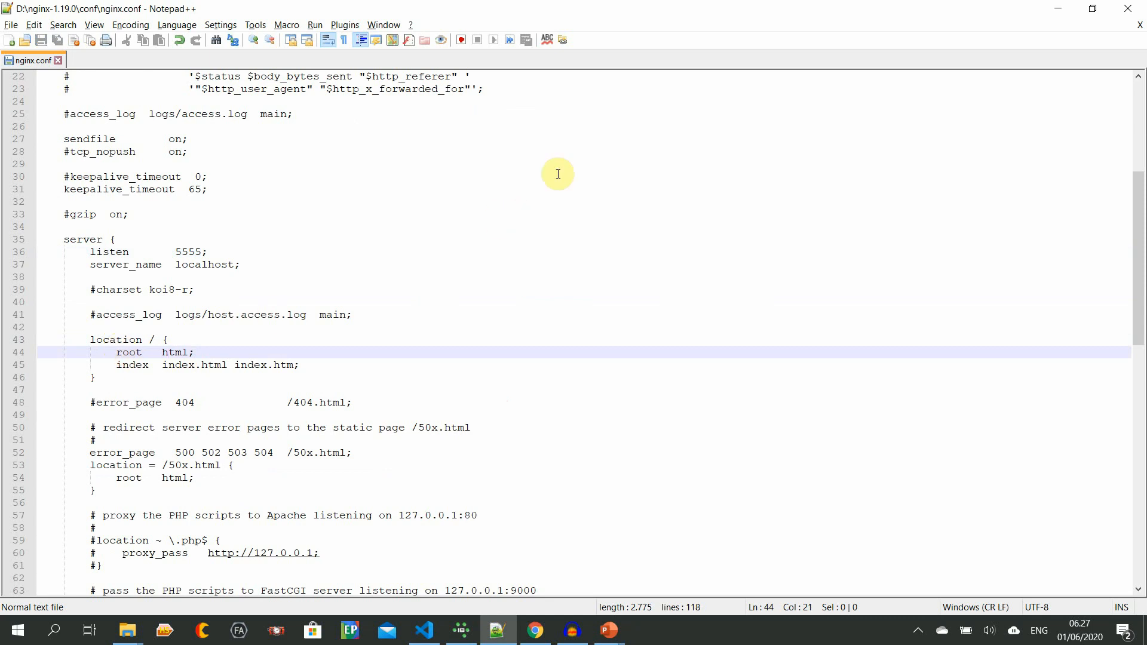
Minimize Notepad++ and go up to the nginx-1.19.0 folder in File Explorer.
{"action": "left_click", "coordinate": [1069, 9]}
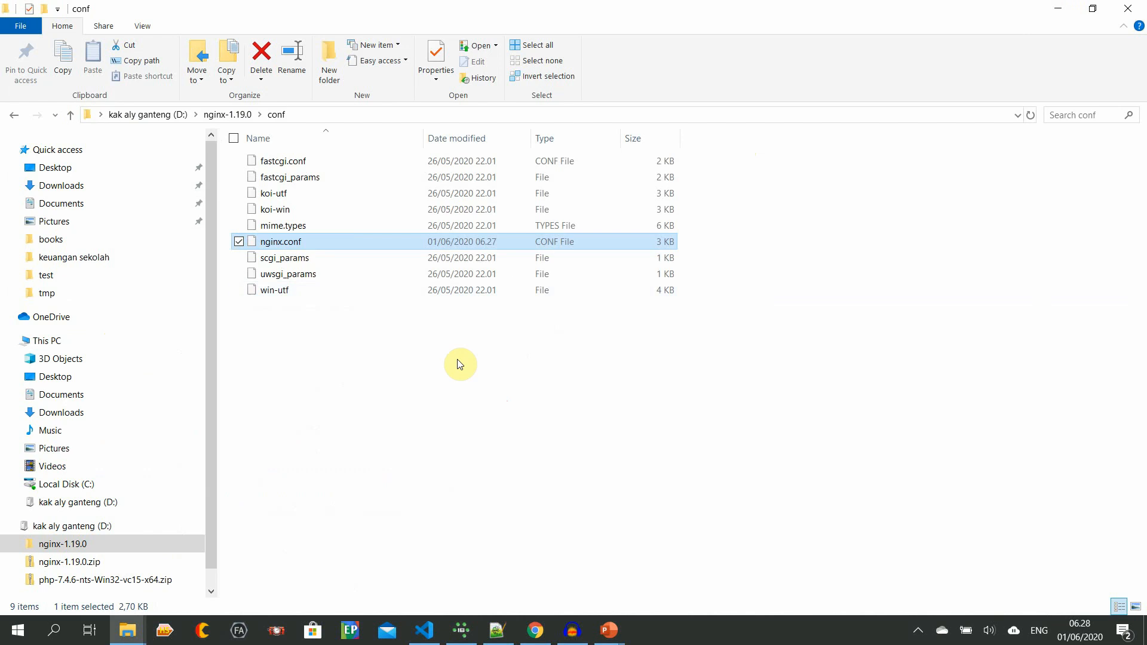
{"action": "left_click", "coordinate": [328, 346]}
{"action": "left_click", "coordinate": [222, 114]}
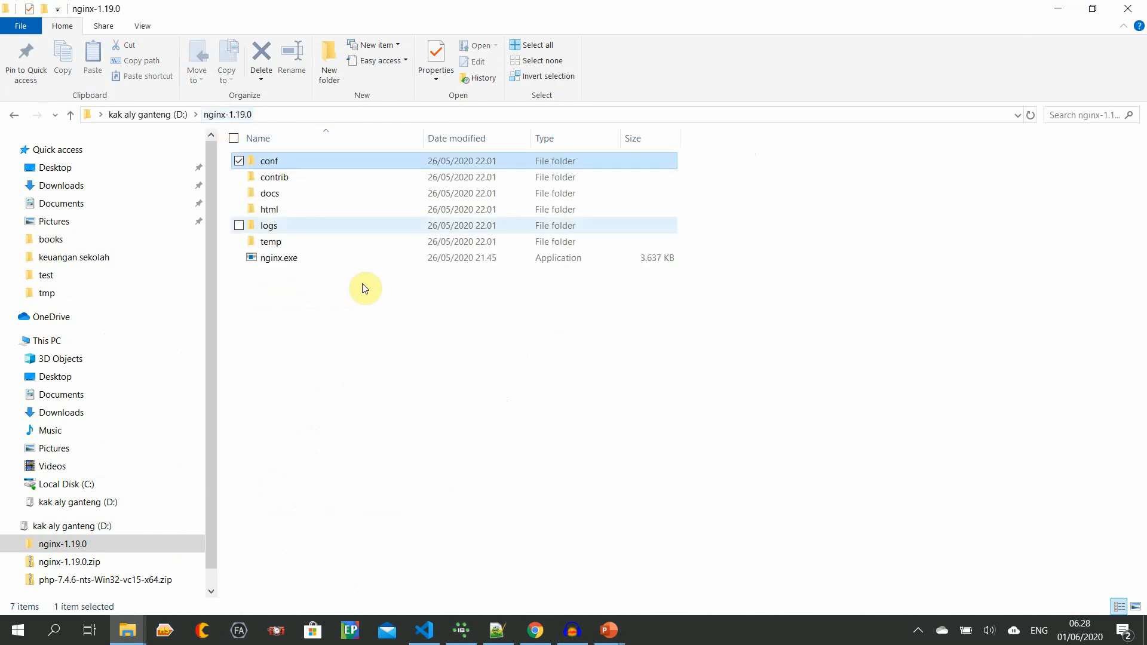
Check the contents of the html folder and start nginx.exe from the nginx-1.19.0 folder.
{"action": "double_click", "coordinate": [268, 209]}
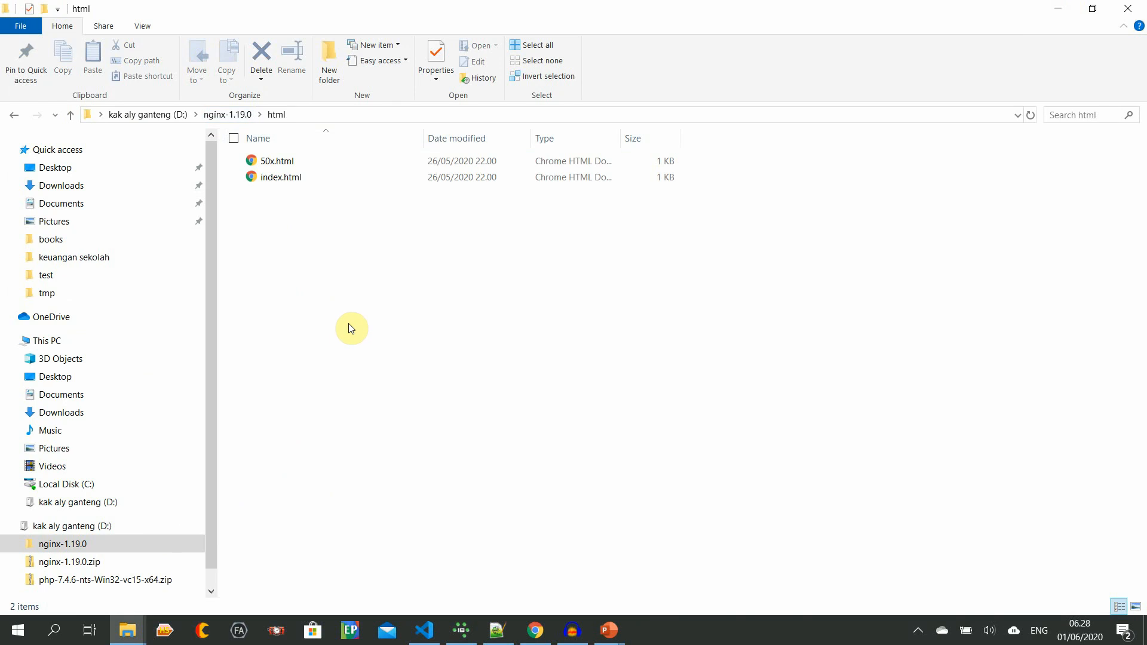
{"action": "left_click", "coordinate": [227, 114]}
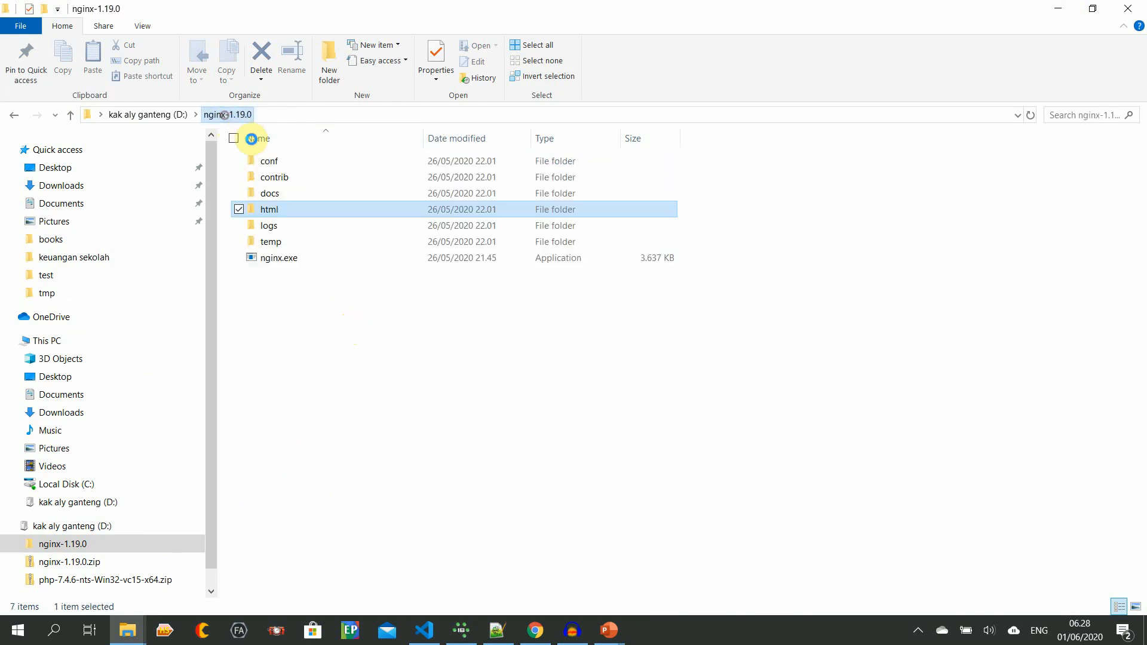
{"action": "left_click", "coordinate": [321, 329]}
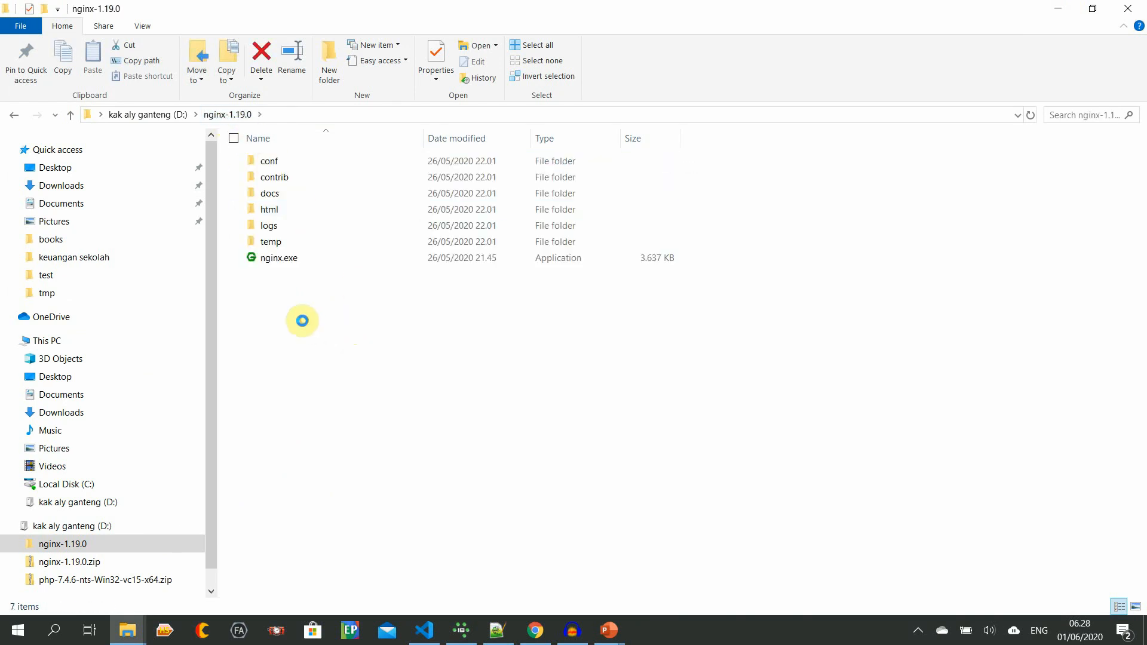
{"action": "double_click", "coordinate": [283, 265]}
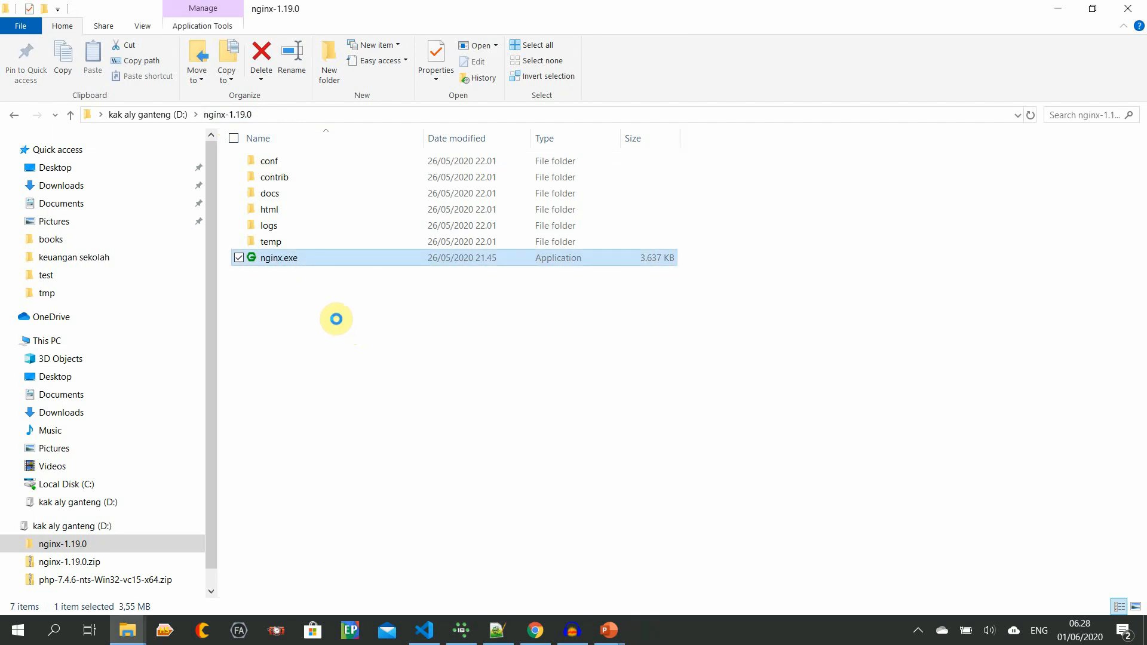
Switch to Chrome and load localhost:5555 in a new browser window.
{"action": "left_click", "coordinate": [540, 633]}
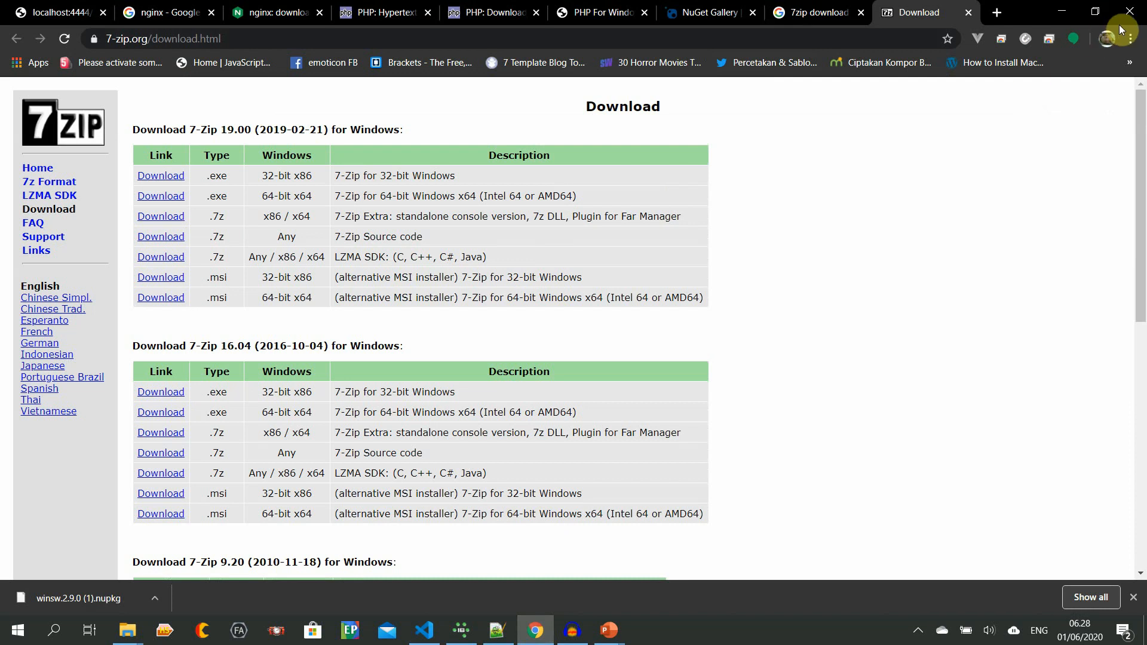
{"action": "left_click", "coordinate": [1131, 39]}
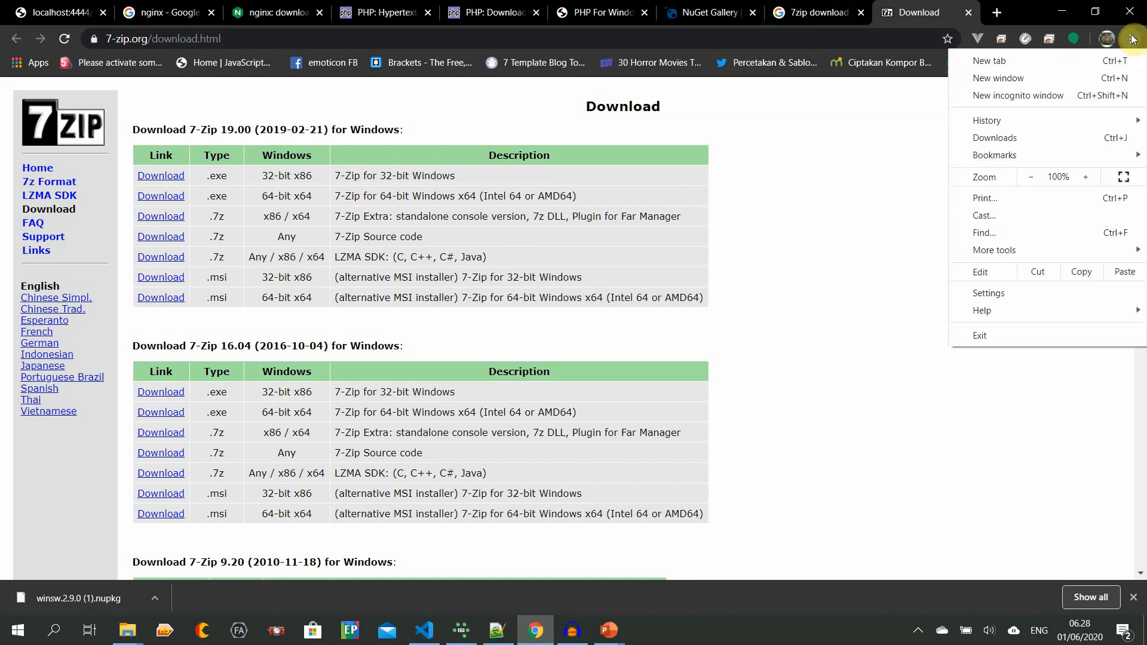
{"action": "left_click", "coordinate": [1013, 77]}
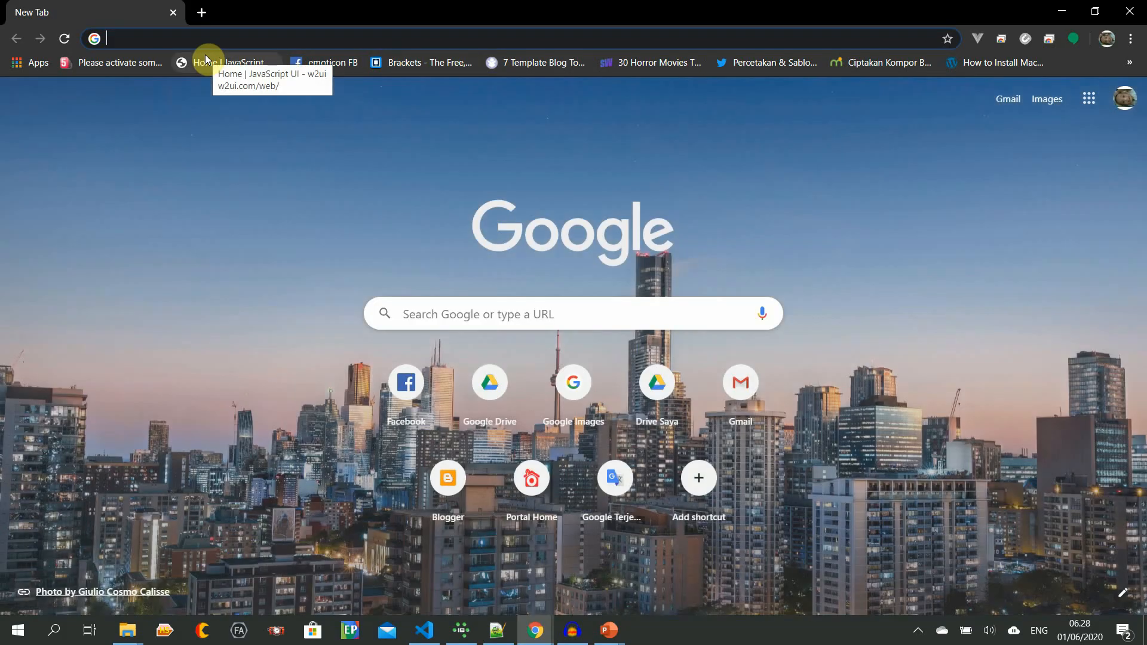
{"action": "type", "text": "l"}
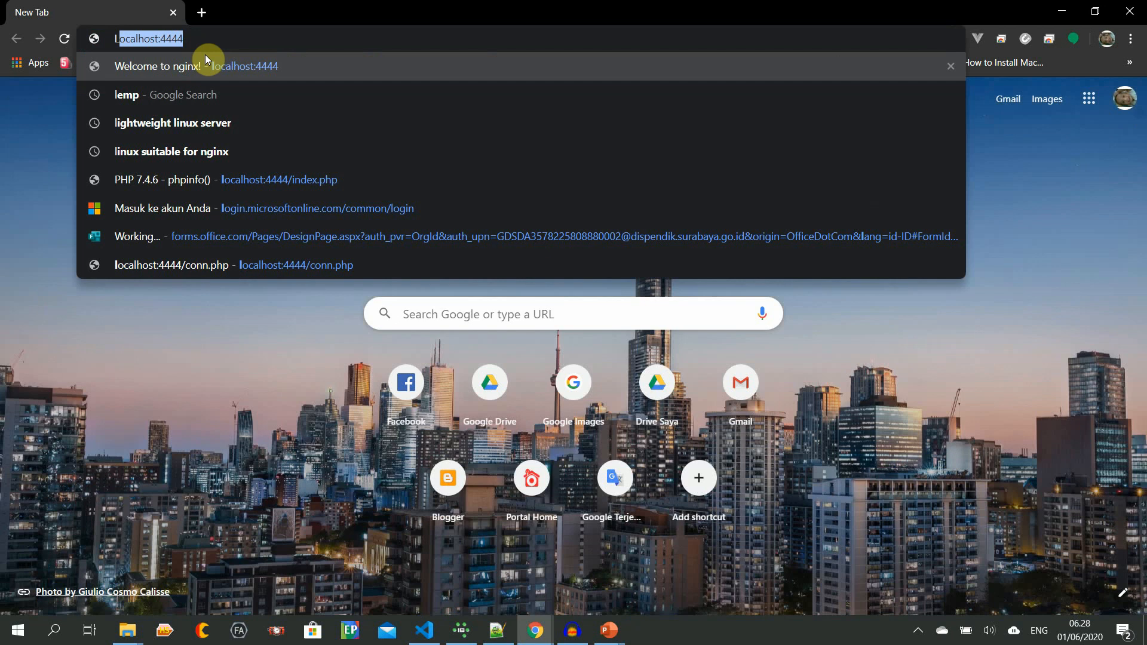
{"action": "type", "text": "ocalhost:"}
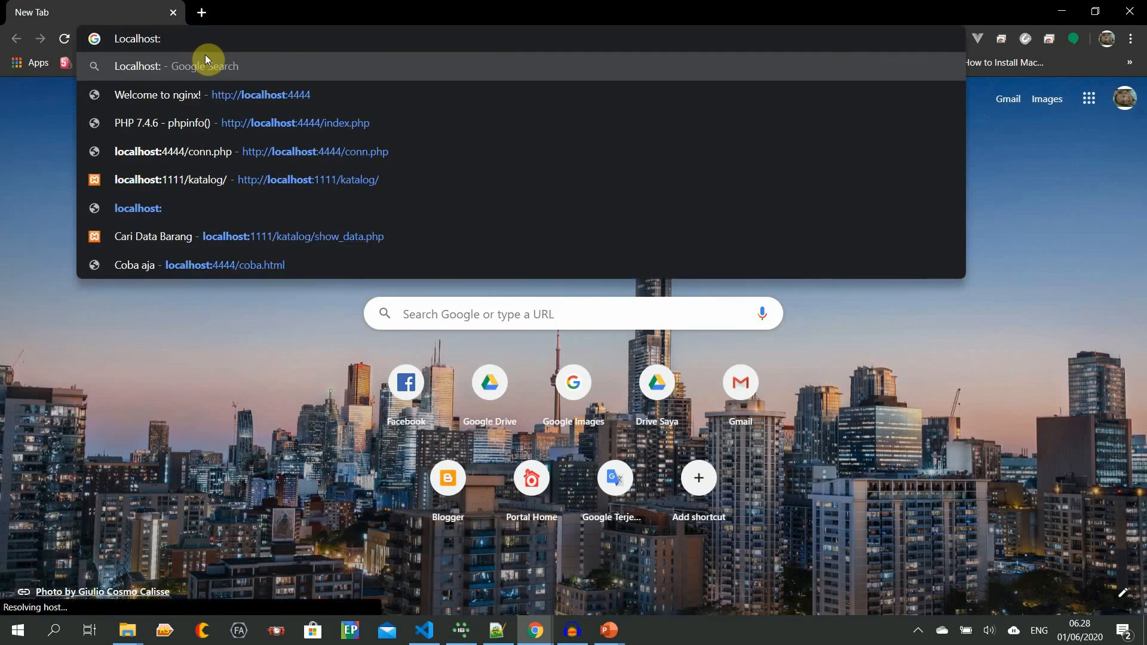
{"action": "type", "text": "5555"}
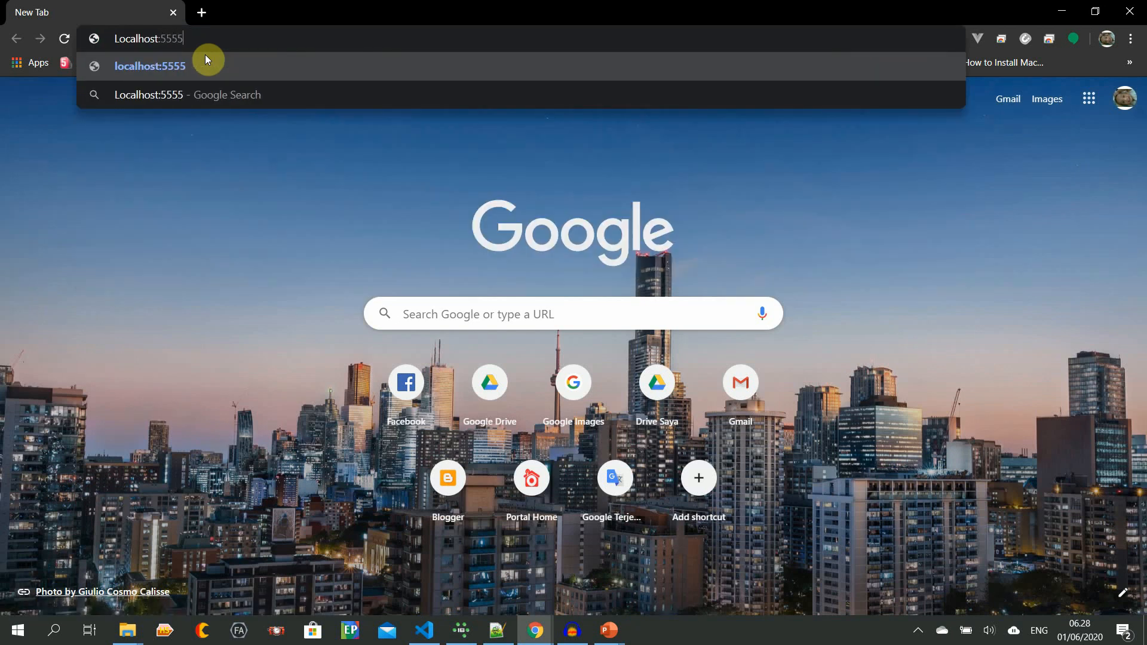
{"action": "key", "text": "Return"}
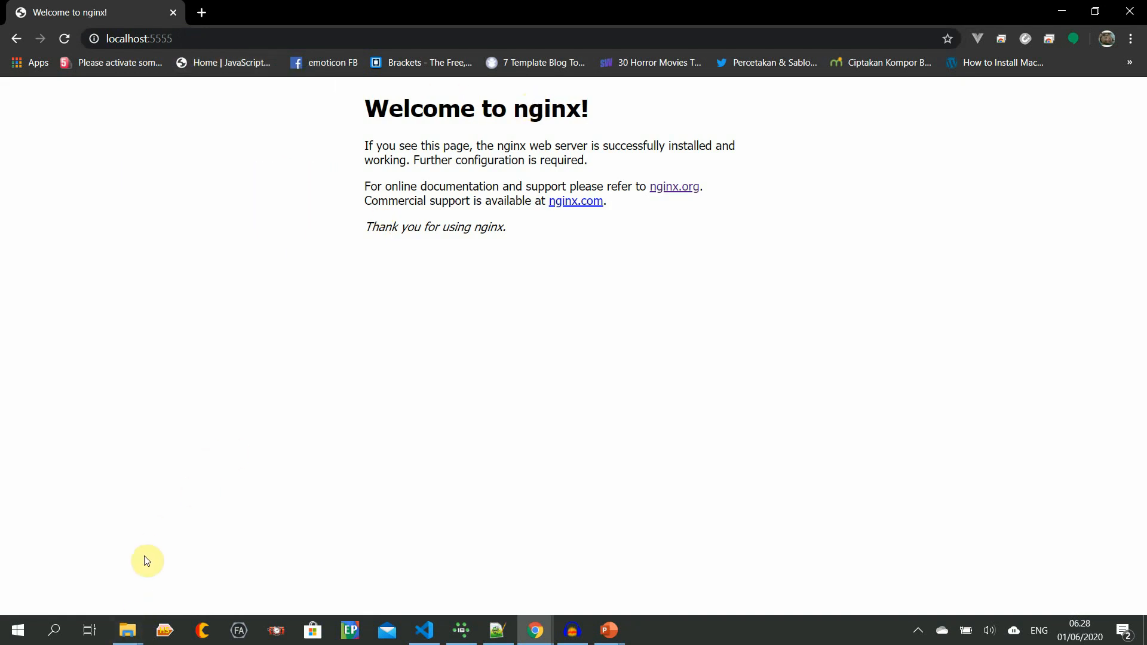
Return to the nginx-1.19.0 folder in File Explorer and recheck the location / block of nginx.conf in Notepad++.
{"action": "left_click", "coordinate": [127, 631]}
{"action": "left_click", "coordinate": [238, 581]}
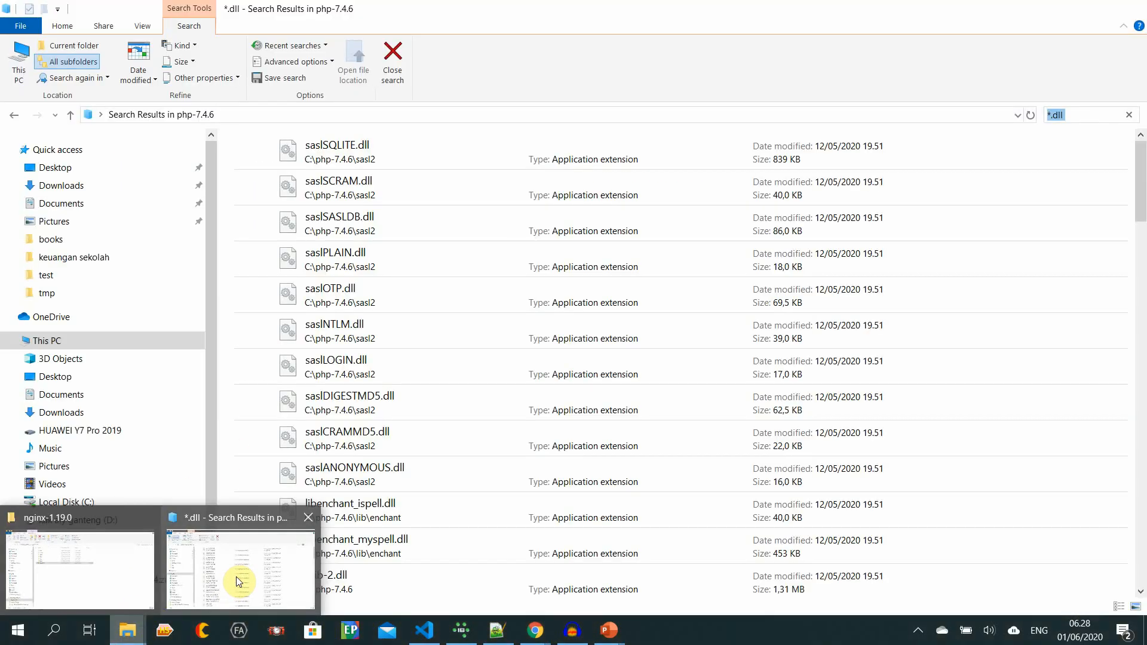
{"action": "left_click", "coordinate": [64, 554]}
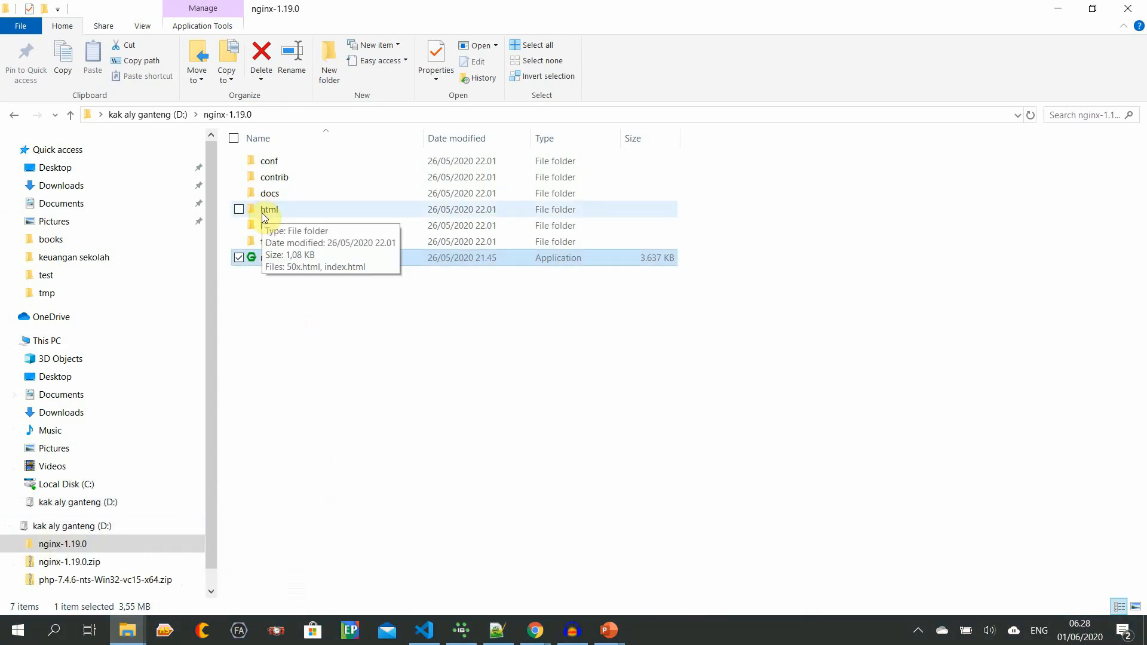
{"action": "left_click", "coordinate": [498, 631]}
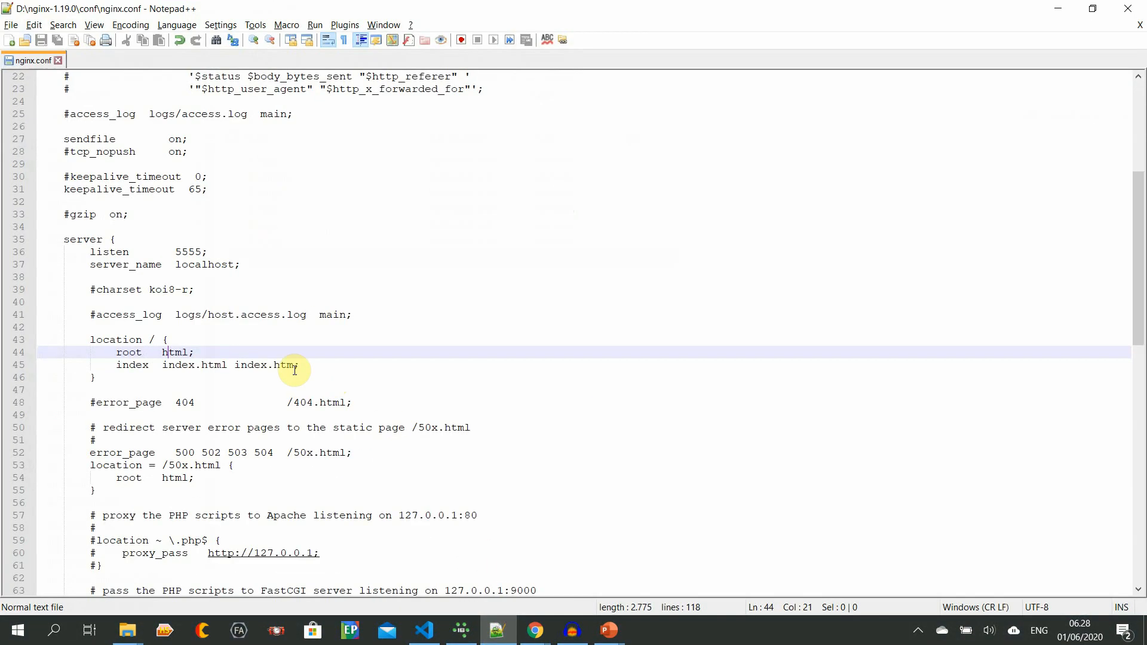
{"action": "left_click", "coordinate": [1059, 9]}
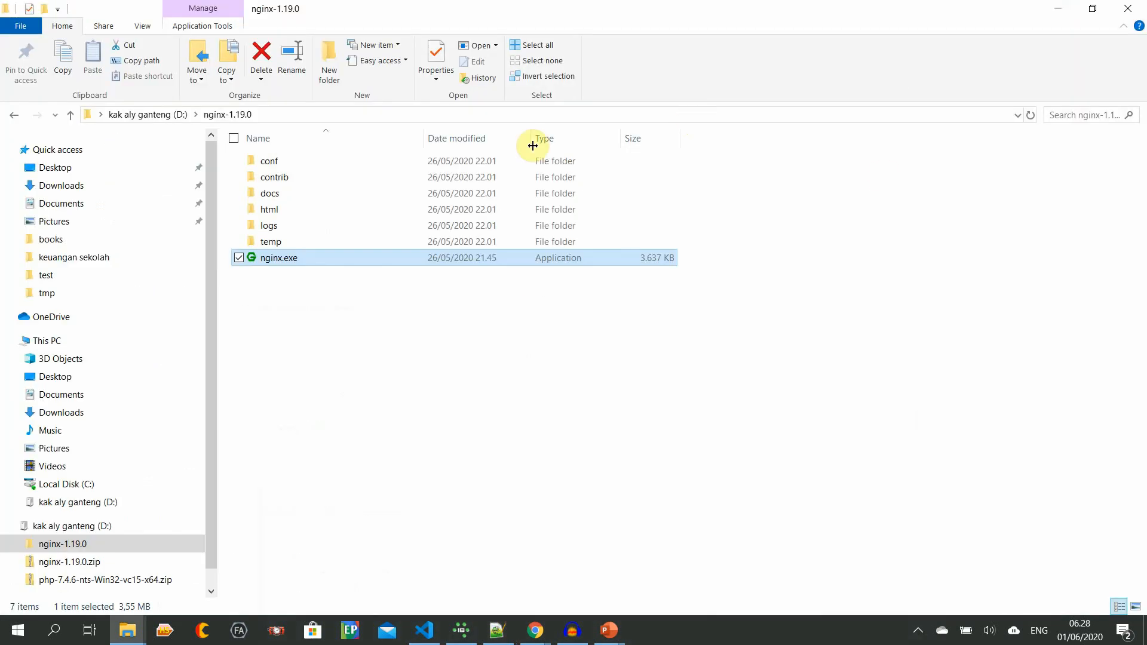
Create a new text document in the html folder of nginx-1.19.0.
{"action": "double_click", "coordinate": [289, 209]}
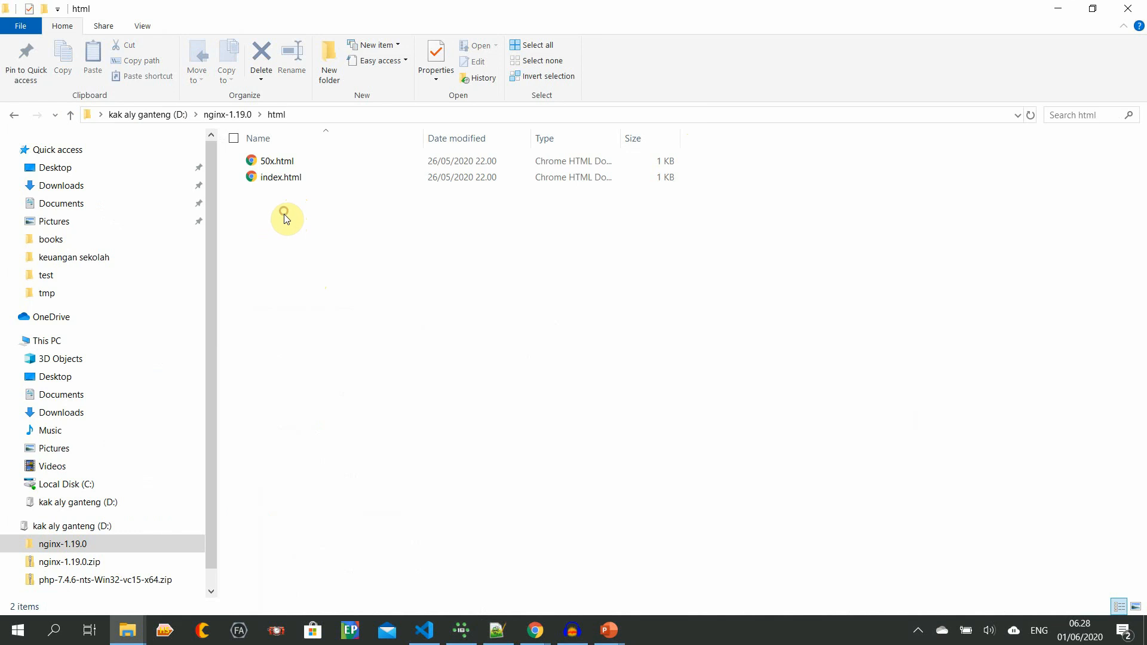
{"action": "right_click", "coordinate": [316, 231]}
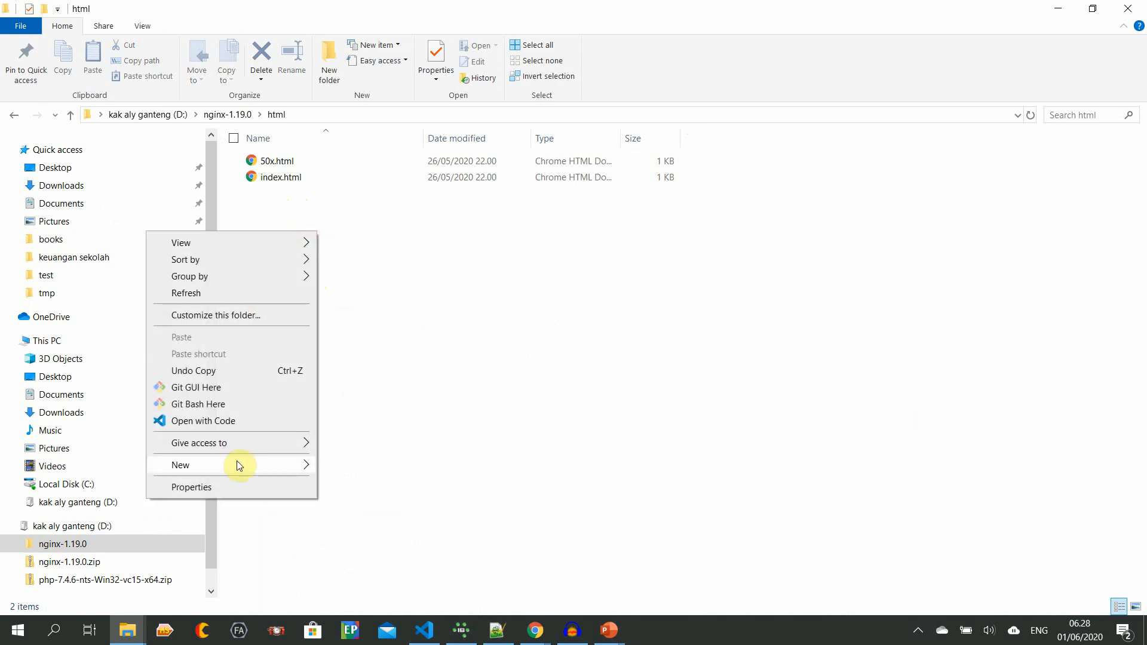
{"action": "mouse_move", "coordinate": [237, 465]}
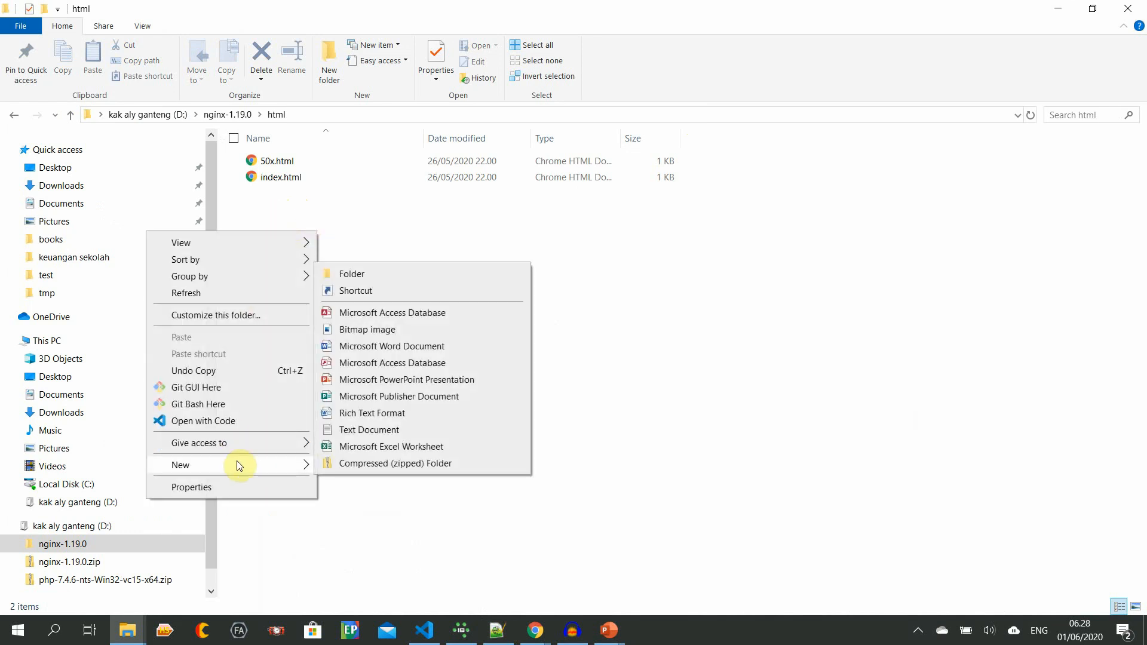
{"action": "left_click", "coordinate": [352, 431]}
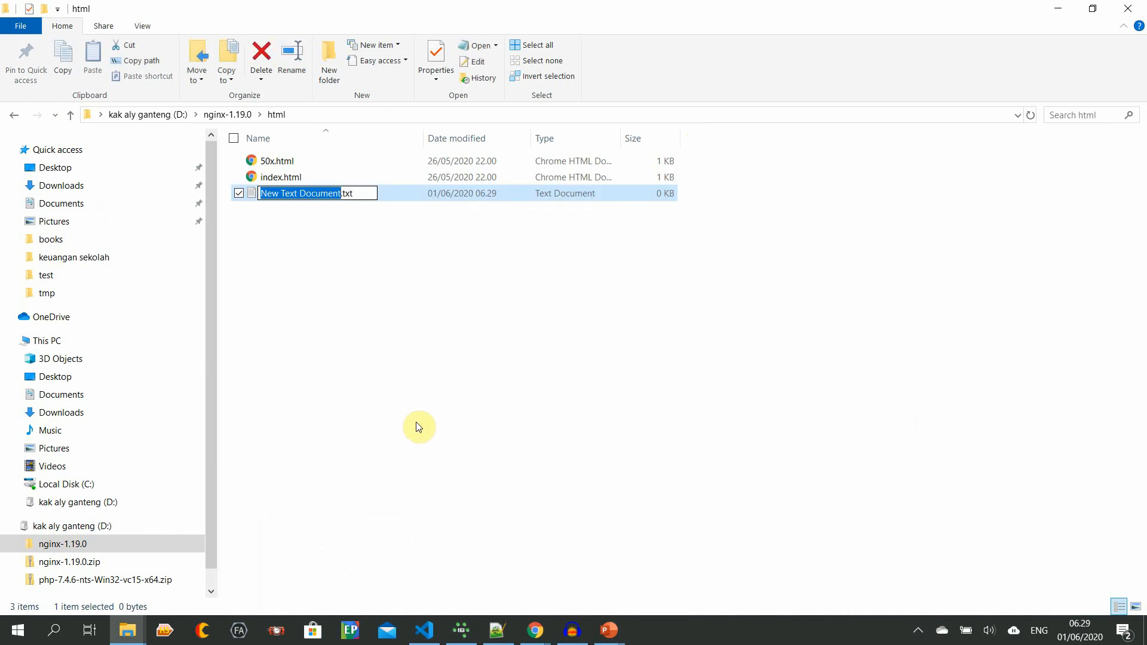
Name the new text document coba..html and accept the file extension change.
{"action": "type", "text": "COBA"}
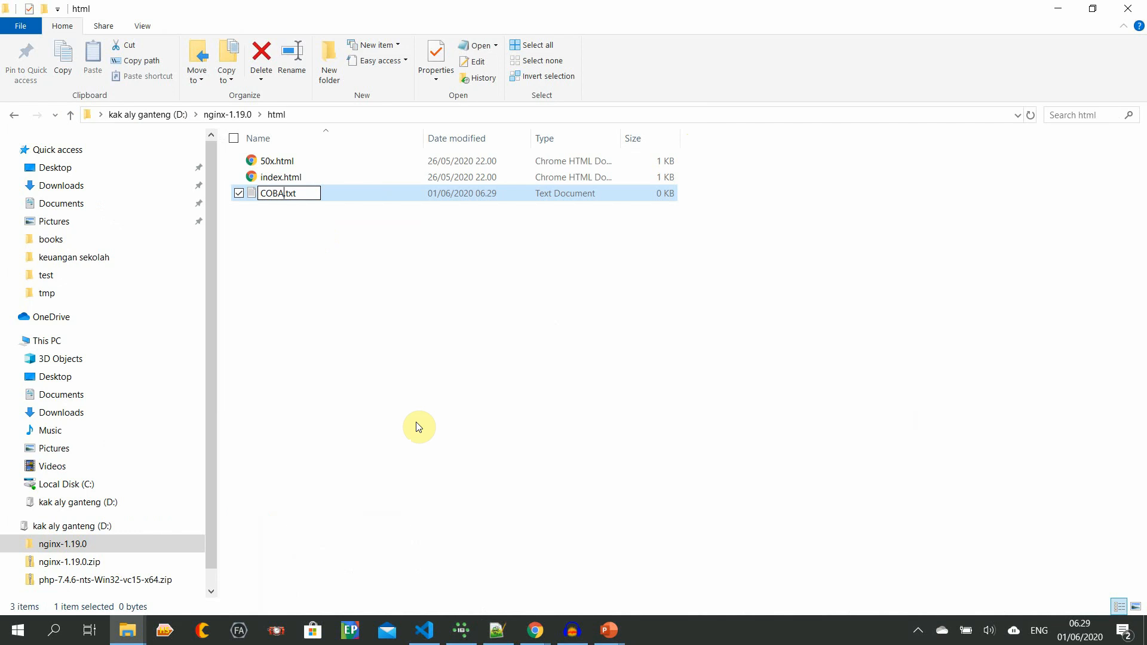
{"action": "key", "text": "BackSpace"}
{"action": "key", "text": "BackSpace"}
{"action": "key", "text": "BackSpace"}
{"action": "key", "text": "BackSpace"}
{"action": "type", "text": "coba"}
{"action": "key", "text": "BackSpace"}
{"action": "key", "text": "BackSpace"}
{"action": "key", "text": "BackSpace"}
{"action": "type", "text": ".html"}
{"action": "key", "text": "Return"}
{"action": "key", "text": "Return"}
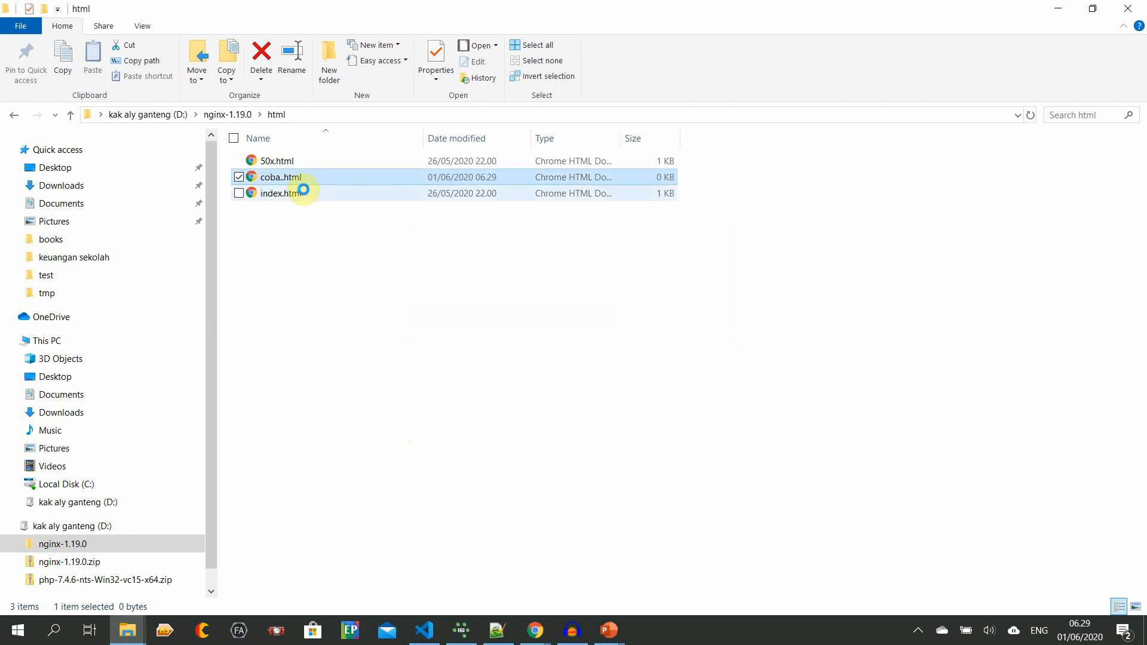
{"action": "left_click", "coordinate": [323, 245]}
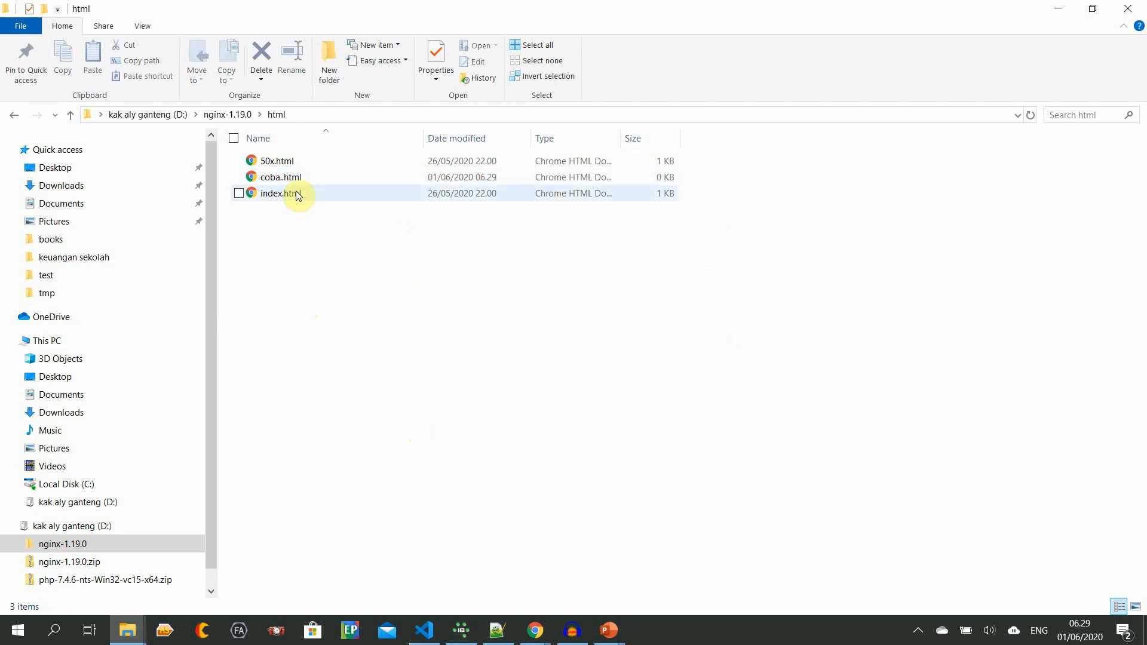
Write "berhasil" in coba..html using Notepad++, save and close the file, and minimize the editor.
{"action": "right_click", "coordinate": [296, 177]}
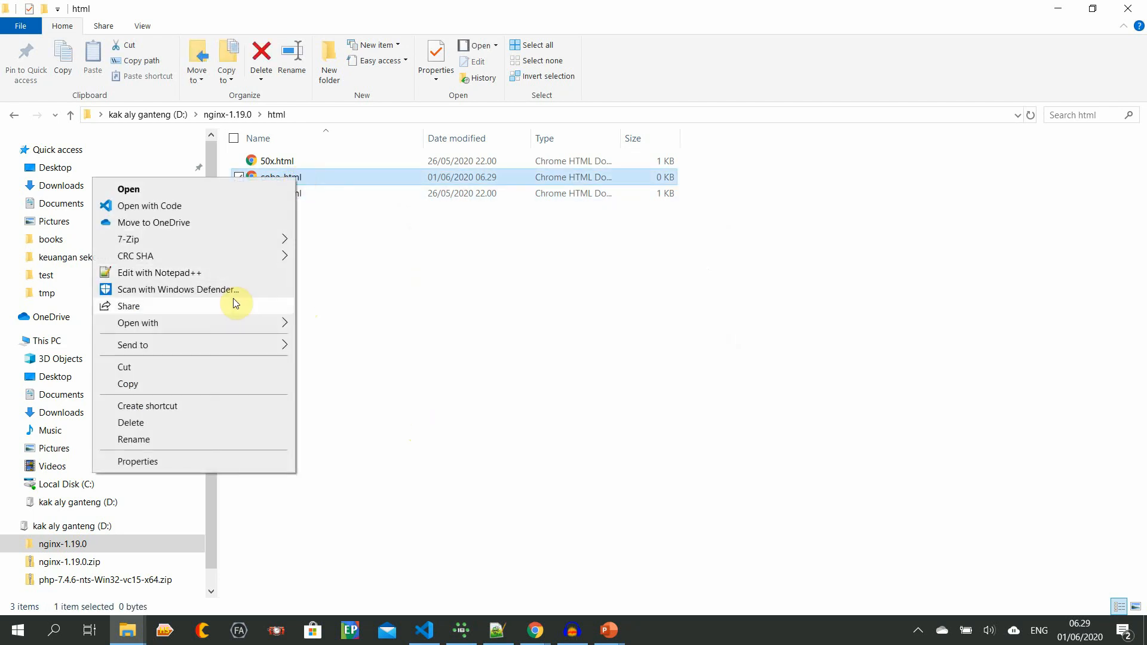
{"action": "left_click", "coordinate": [195, 273]}
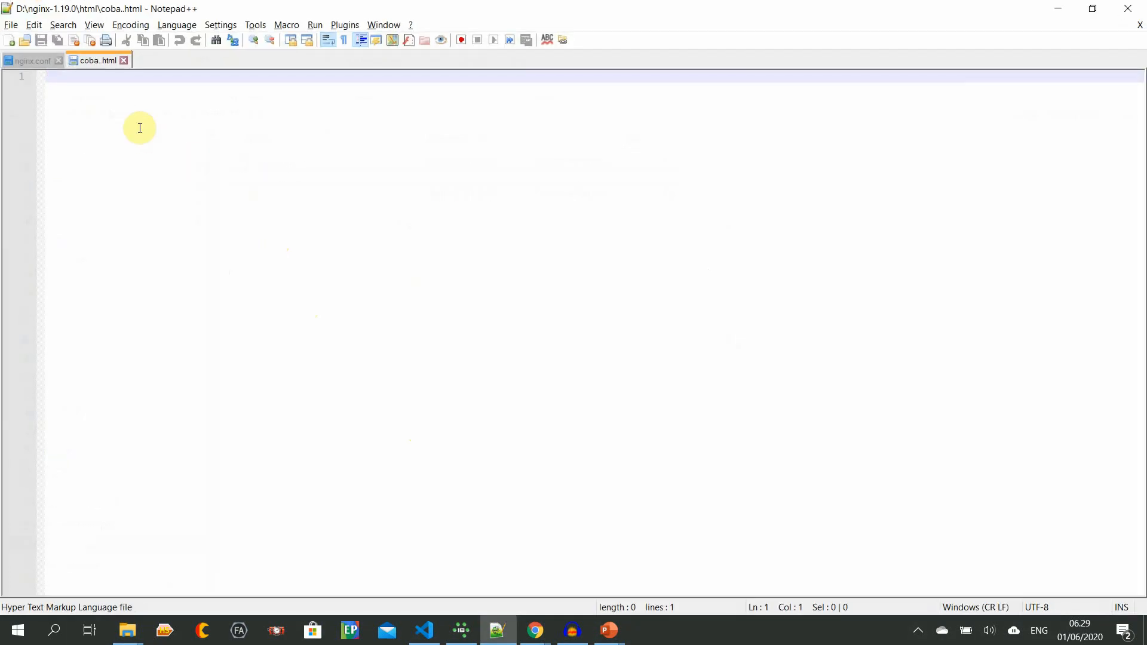
{"action": "type", "text": "ber"}
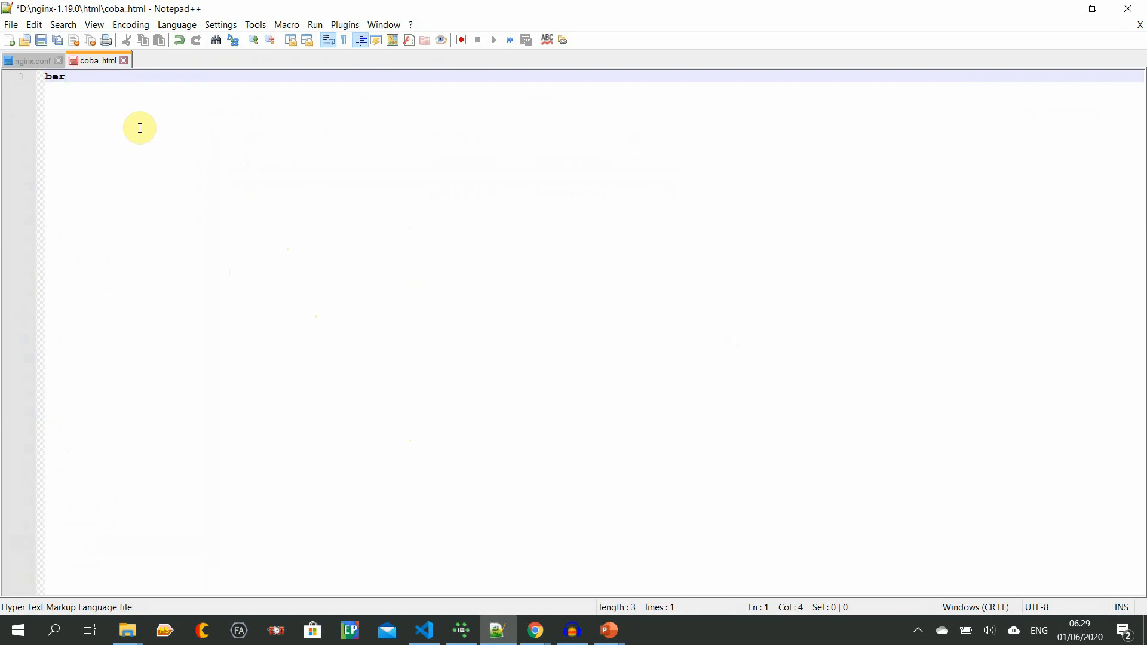
{"action": "type", "text": "hasil"}
{"action": "key", "text": "ctrl+s"}
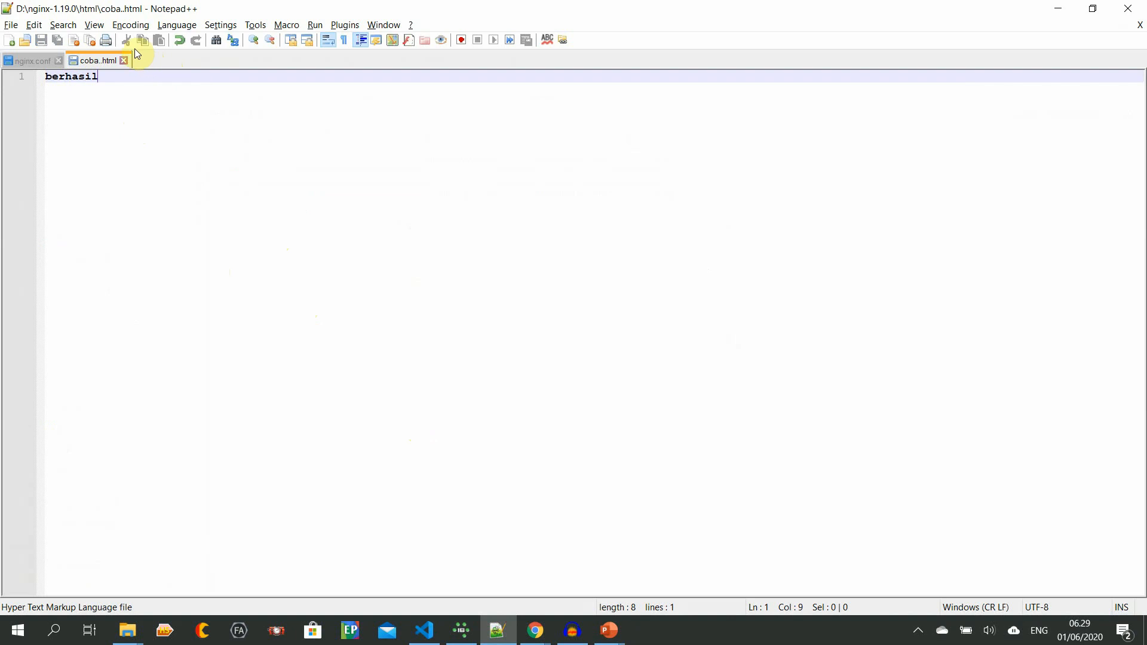
{"action": "left_click", "coordinate": [125, 59]}
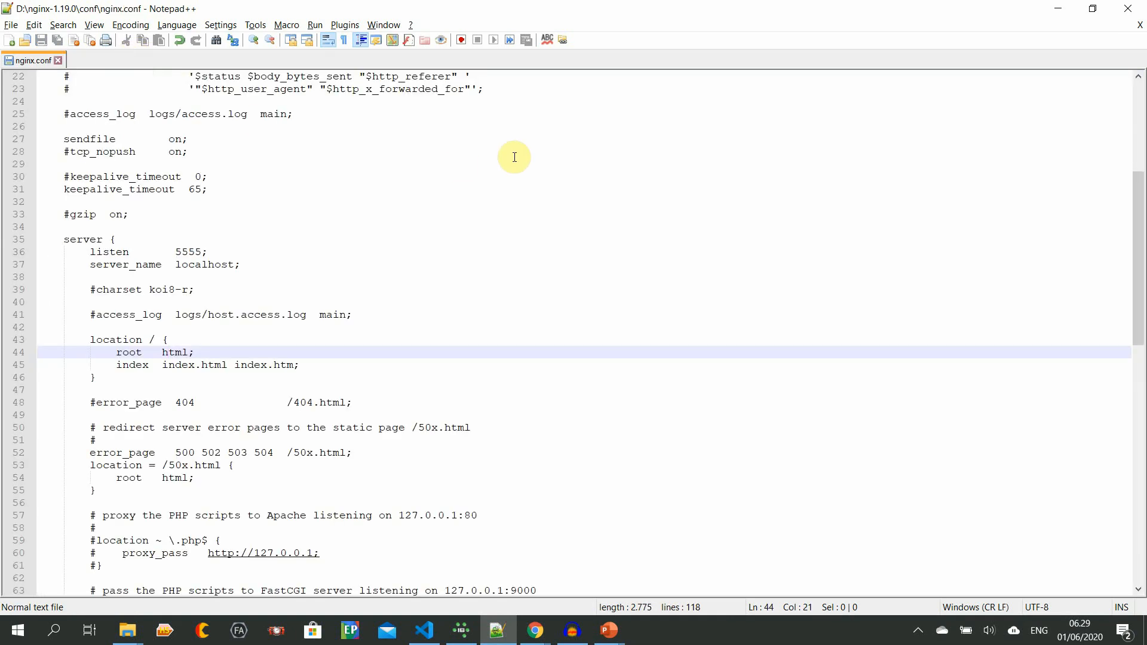
{"action": "left_click", "coordinate": [1058, 8]}
Try to load localhost:5555/berhasil.html in the Chrome window showing the nginx welcome page.
{"action": "mouse_move", "coordinate": [533, 628]}
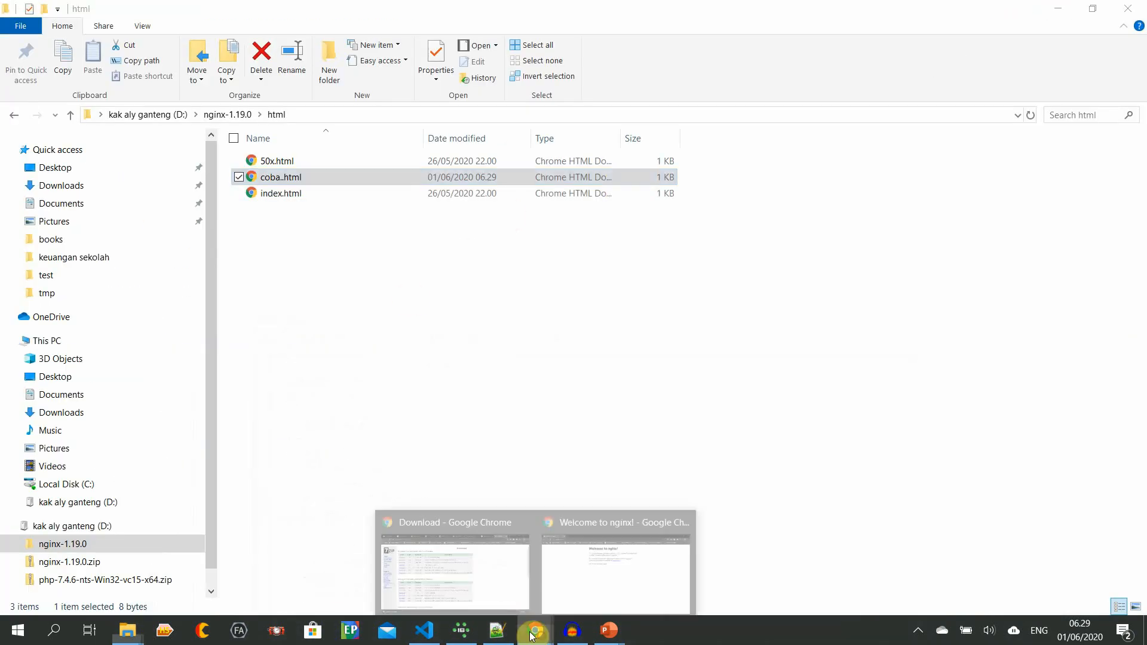
{"action": "left_click", "coordinate": [588, 557]}
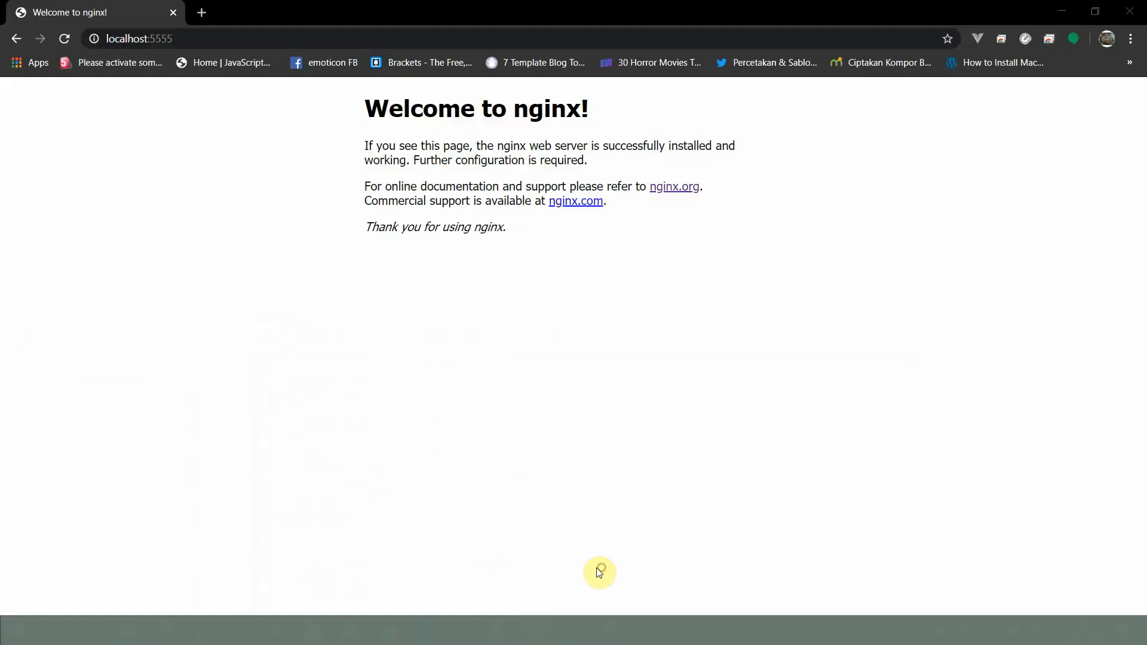
{"action": "left_click", "coordinate": [185, 40]}
{"action": "left_click", "coordinate": [196, 45]}
{"action": "left_click", "coordinate": [196, 45]}
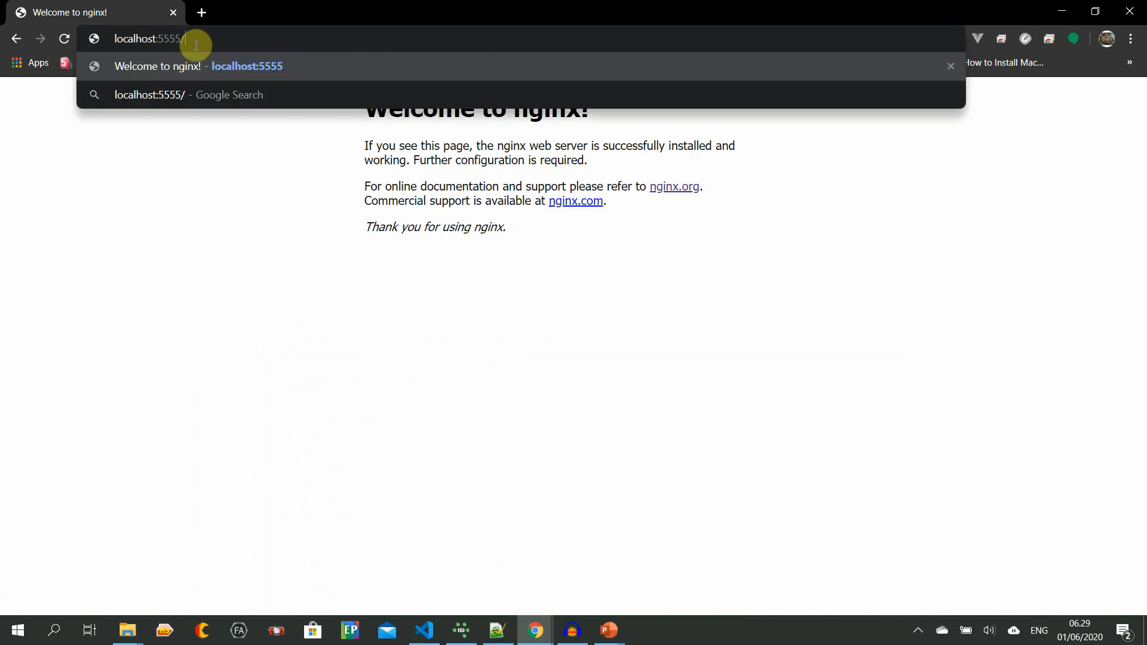
{"action": "type", "text": "ber"}
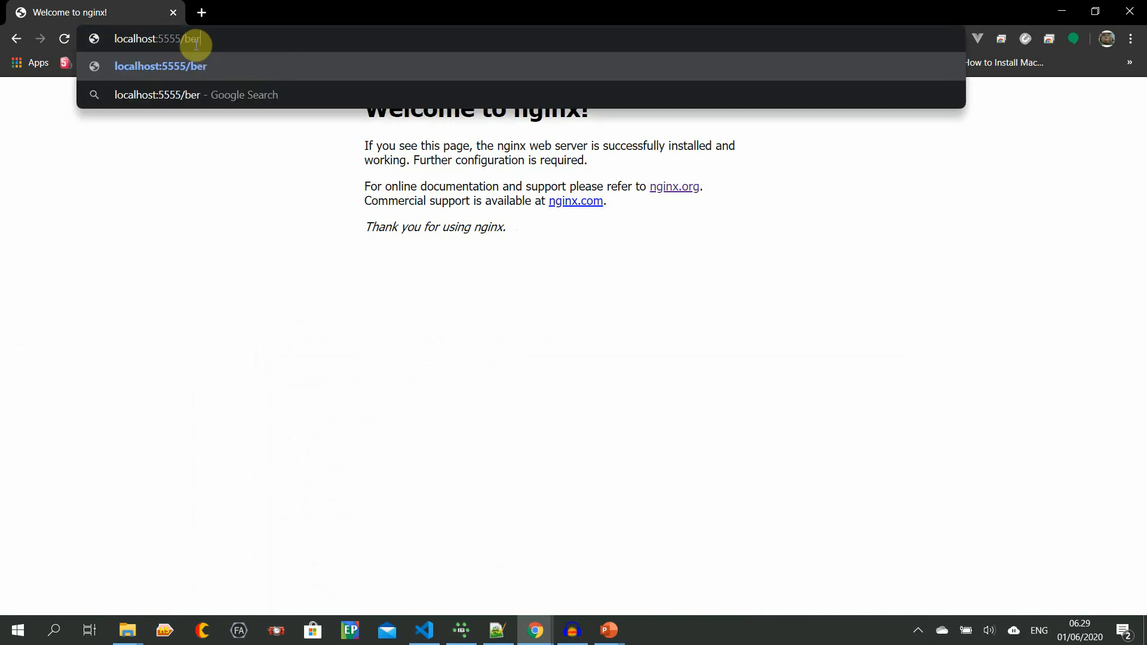
{"action": "type", "text": "hasi"}
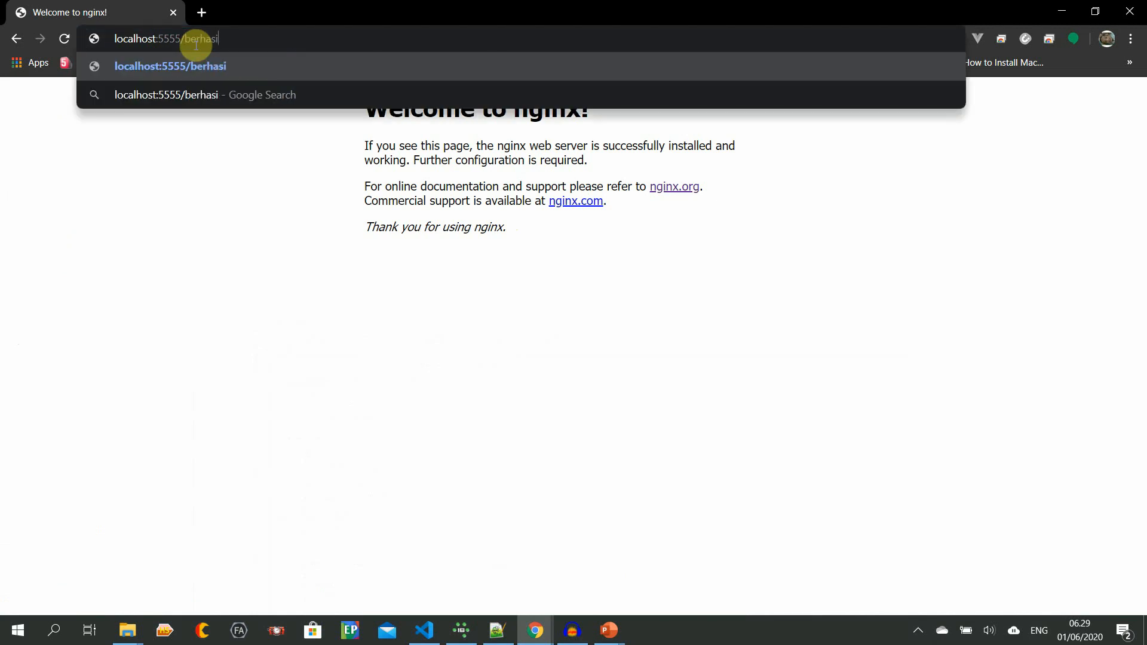
{"action": "type", "text": "l.hml"}
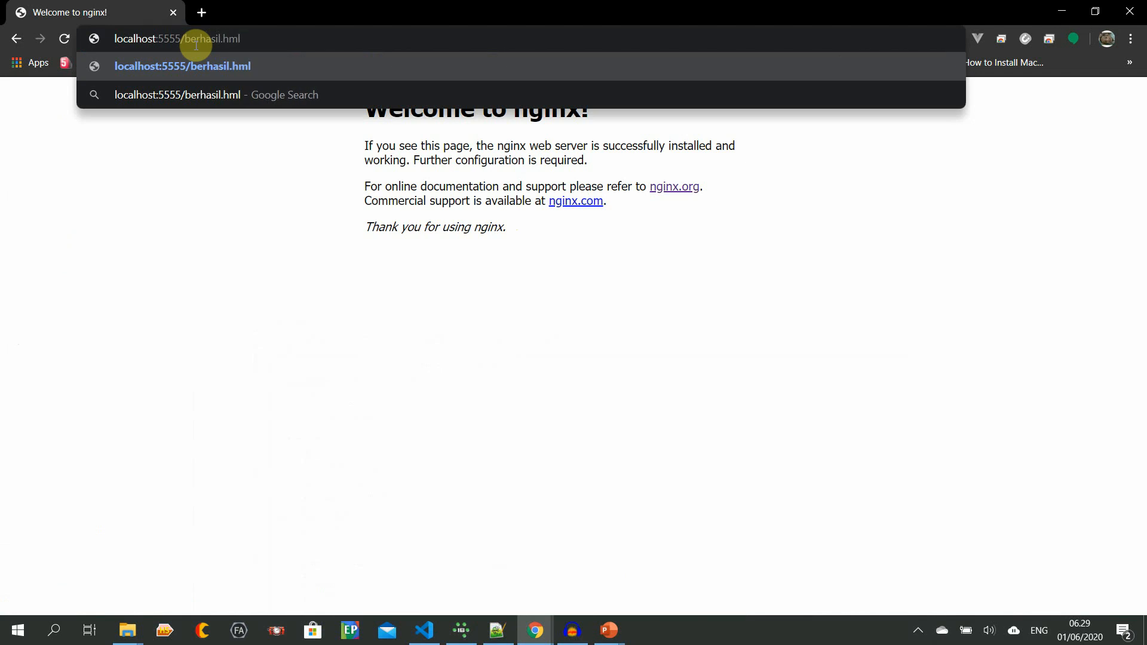
{"action": "key", "text": "BackSpace"}
{"action": "key", "text": "BackSpace"}
{"action": "type", "text": "tml"}
{"action": "key", "text": "Return"}
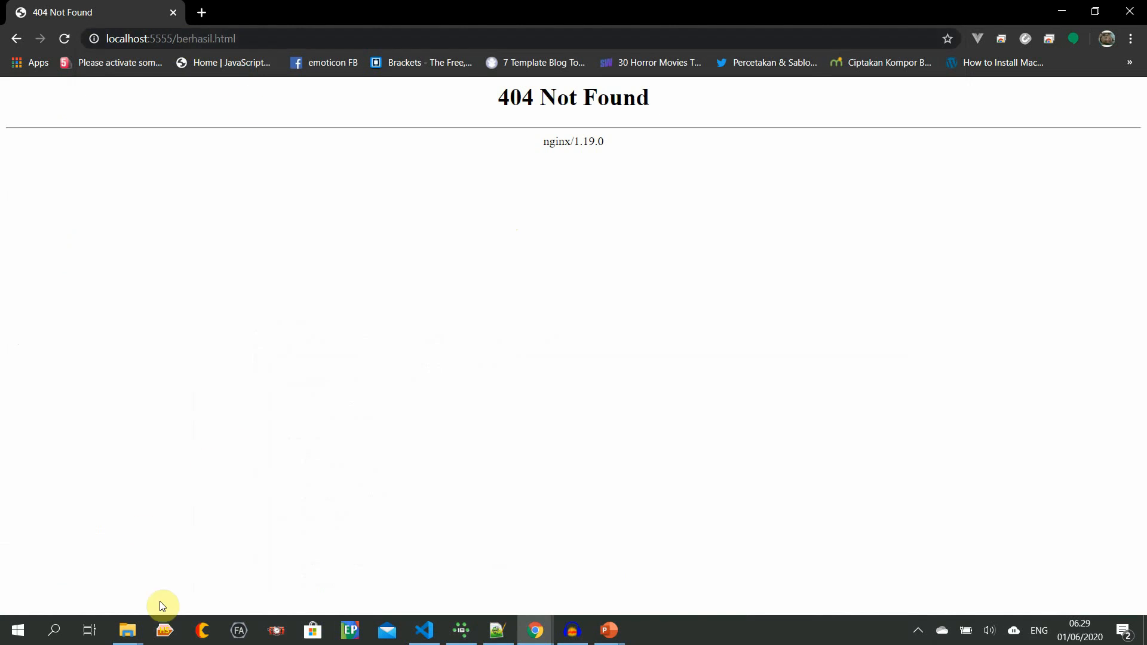
Check the test page's file name in the html folder and try to load localhost:5555/coba.html in Chrome.
{"action": "left_click", "coordinate": [131, 628]}
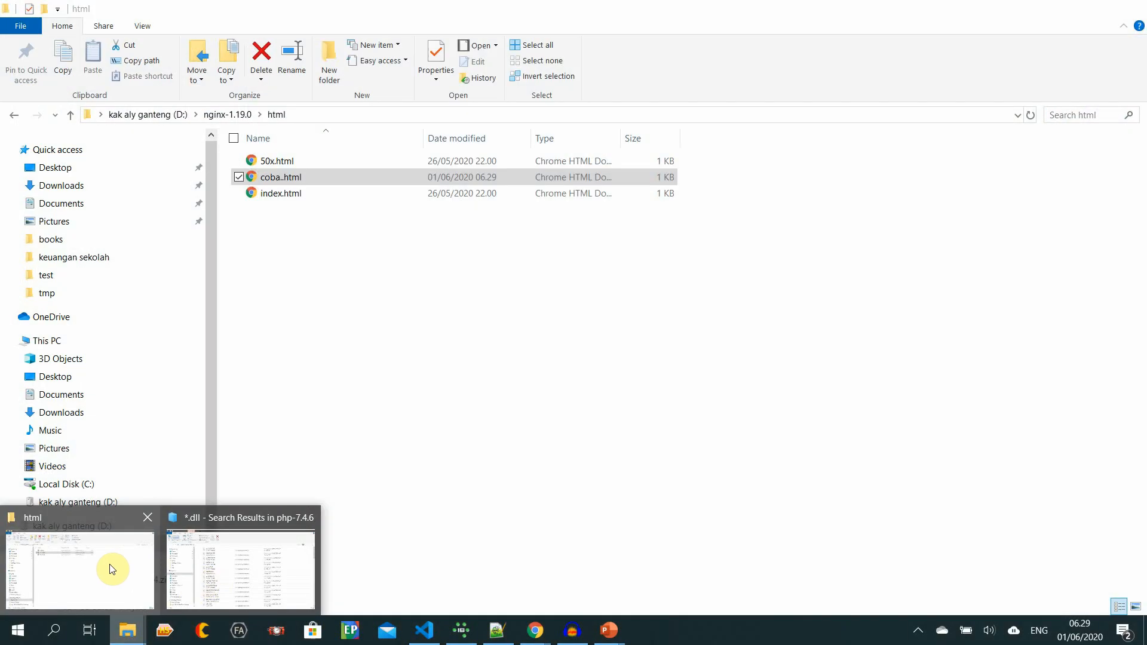
{"action": "left_click", "coordinate": [119, 574]}
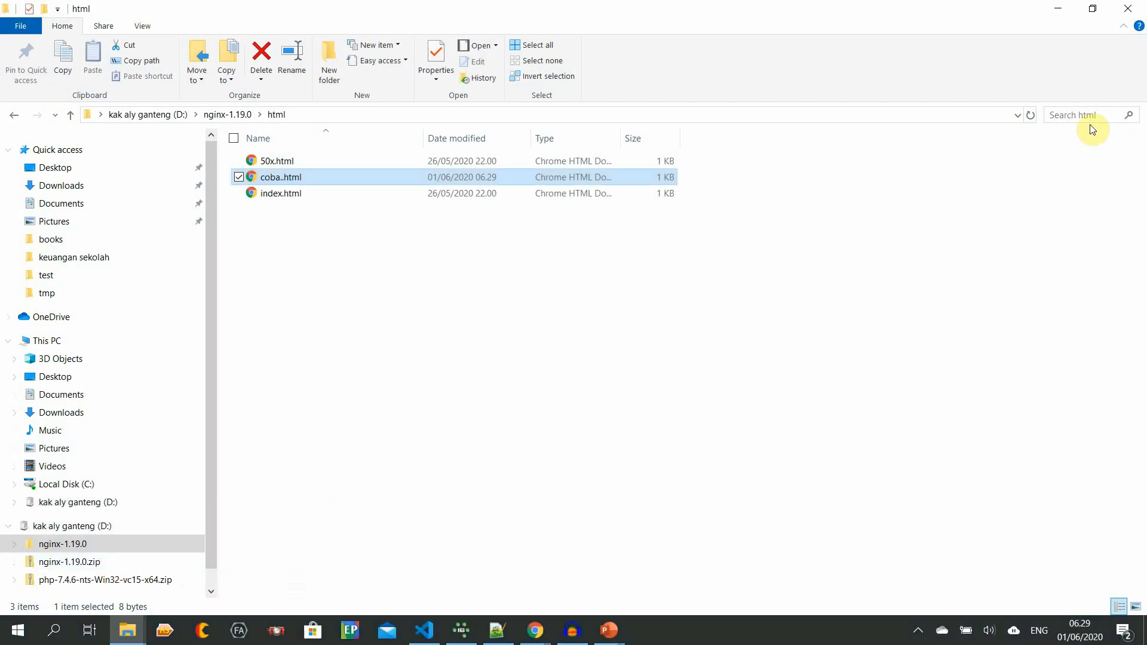
{"action": "left_click", "coordinate": [1056, 9]}
{"action": "double_click", "coordinate": [204, 38]}
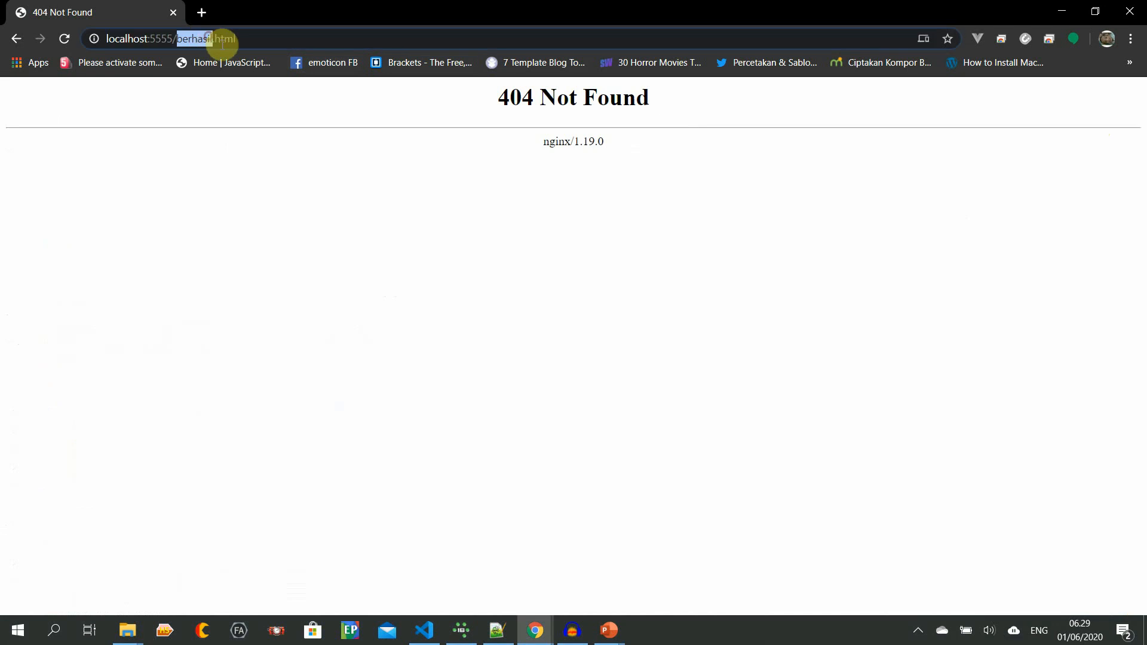
{"action": "type", "text": "coba"}
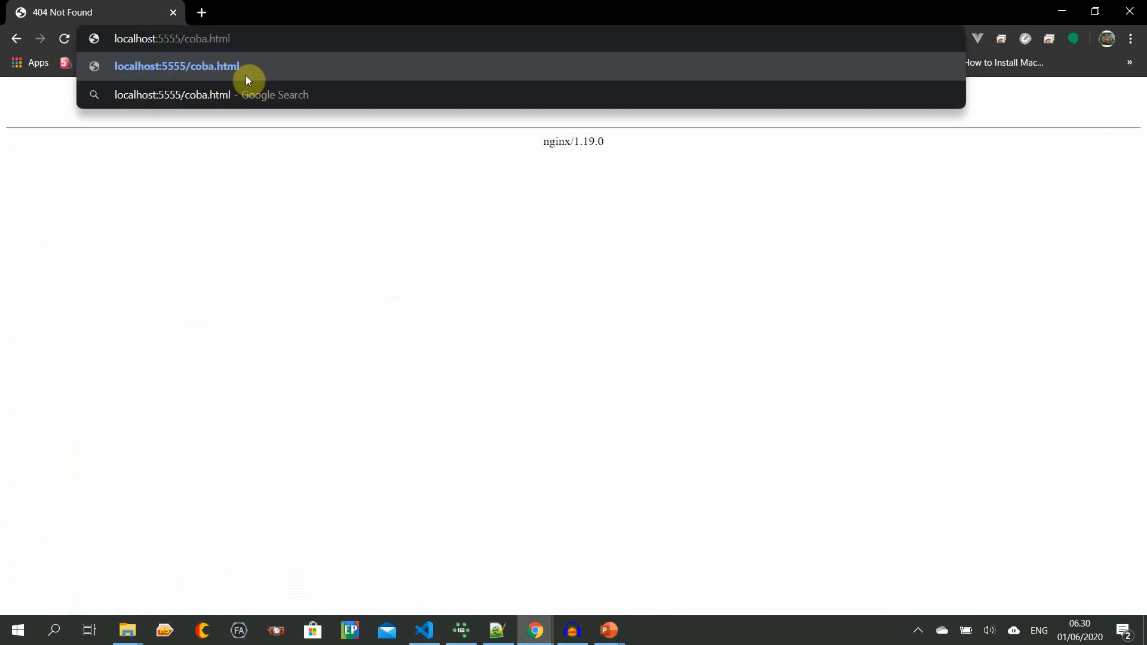
{"action": "key", "text": "Return"}
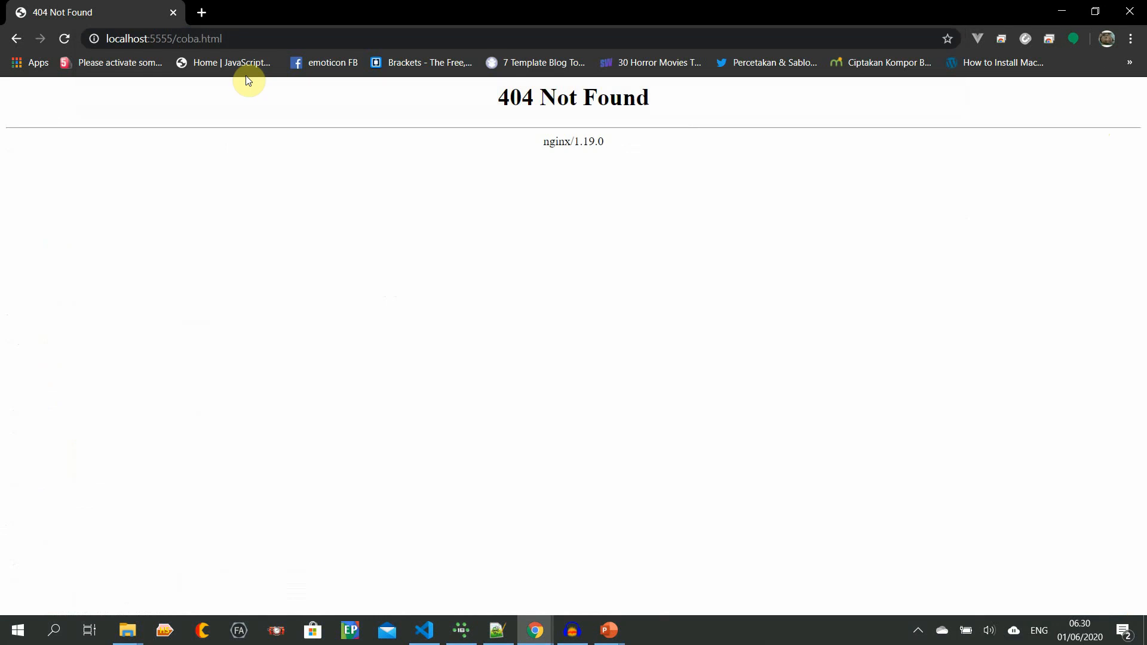
{"action": "left_click", "coordinate": [234, 41]}
{"action": "left_click", "coordinate": [200, 39]}
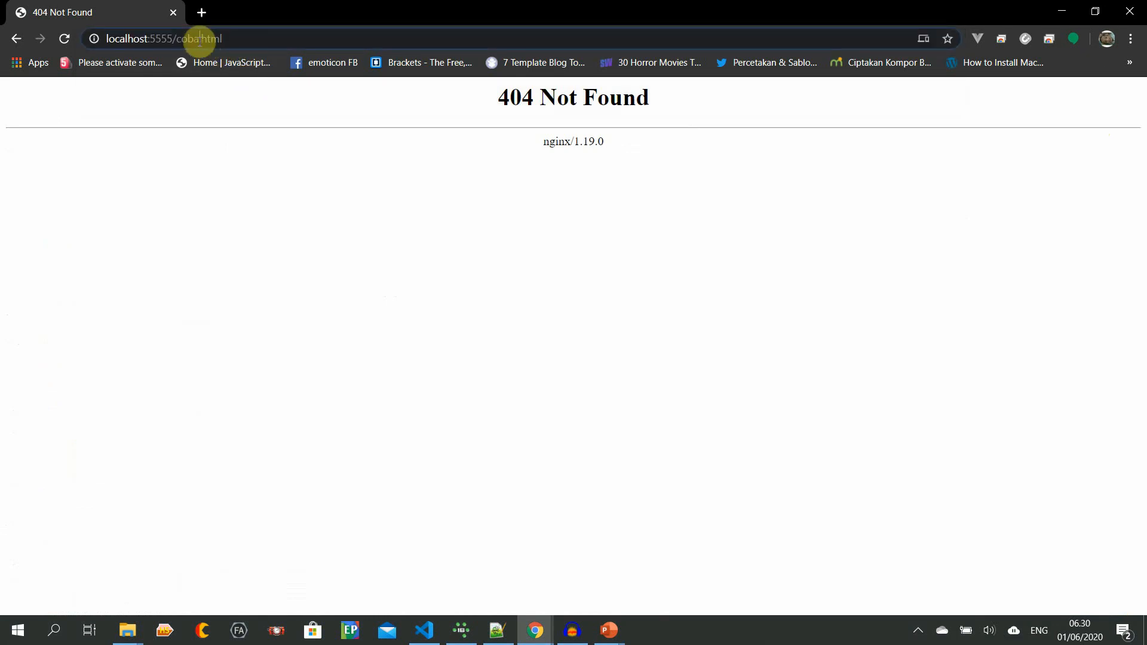
{"action": "left_click", "coordinate": [239, 40]}
Rename coba..html to coba.html in the html folder and reload localhost:5555/coba.html in Chrome.
{"action": "mouse_move", "coordinate": [147, 619]}
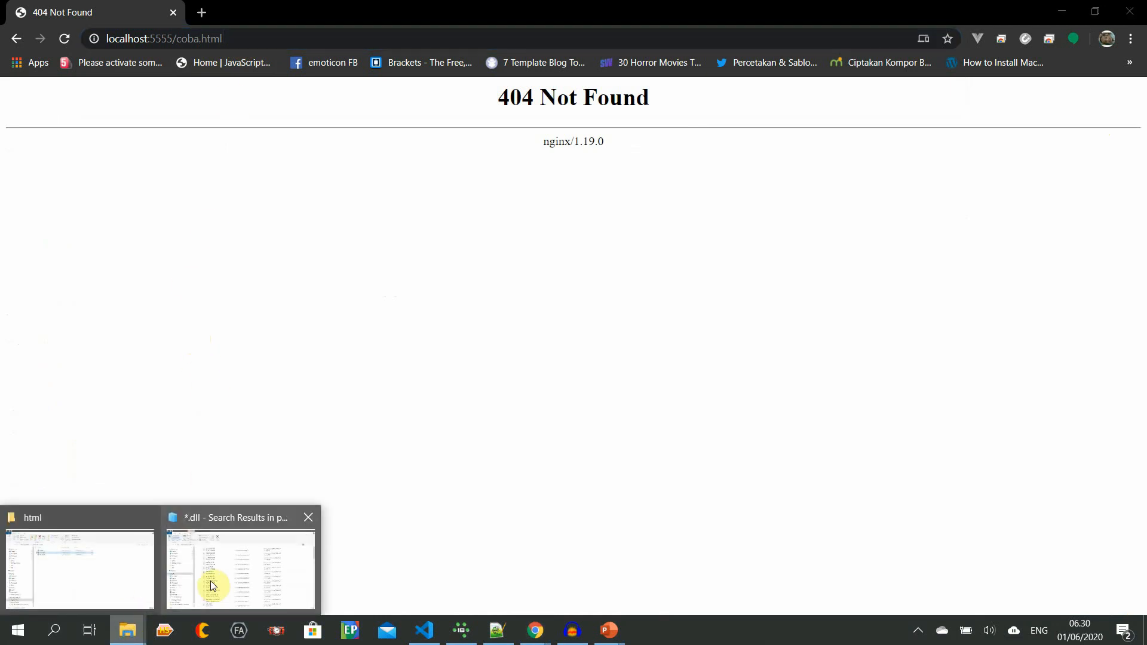
{"action": "left_click", "coordinate": [116, 581]}
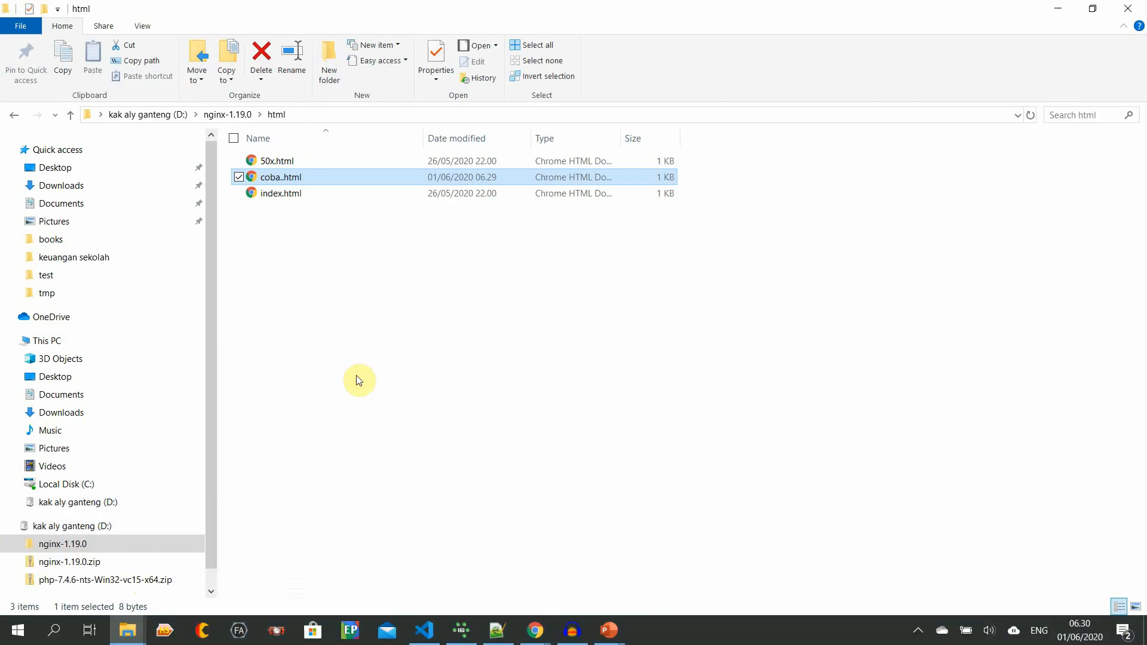
{"action": "left_click", "coordinate": [294, 191]}
{"action": "left_click", "coordinate": [288, 175]}
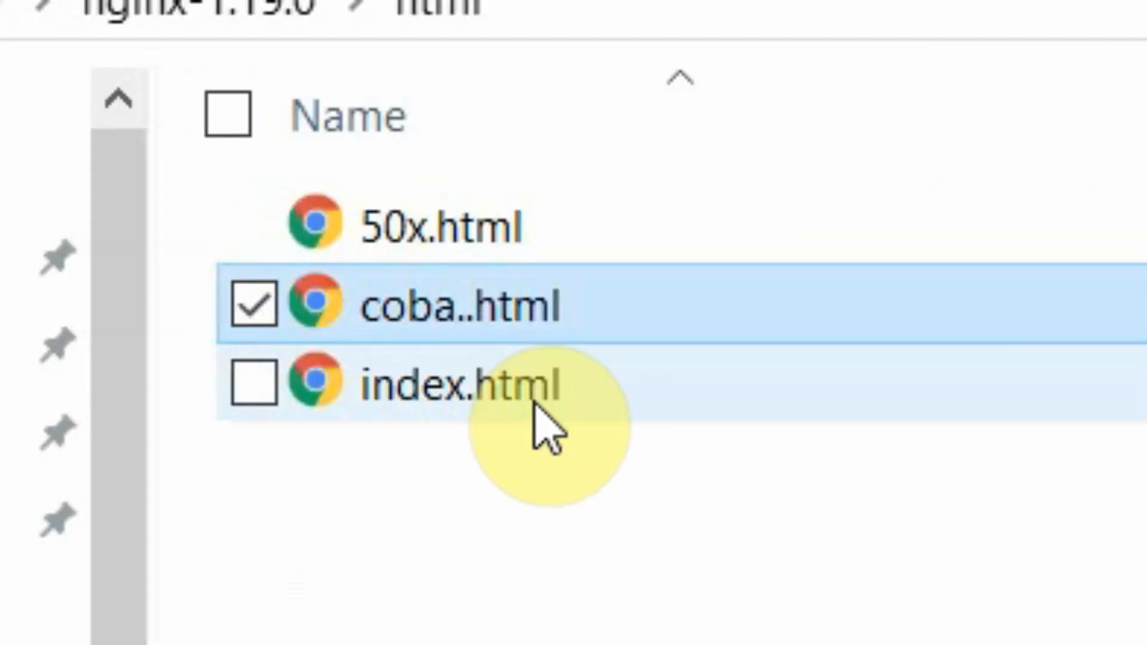
{"action": "key", "text": "F2"}
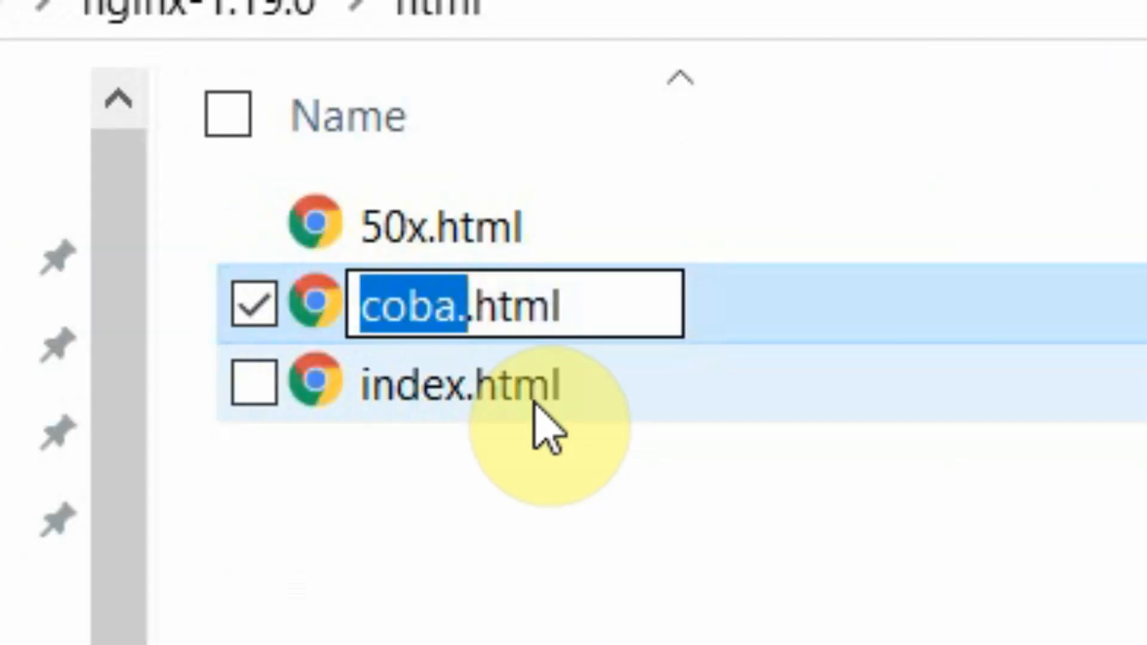
{"action": "key", "text": "Right"}
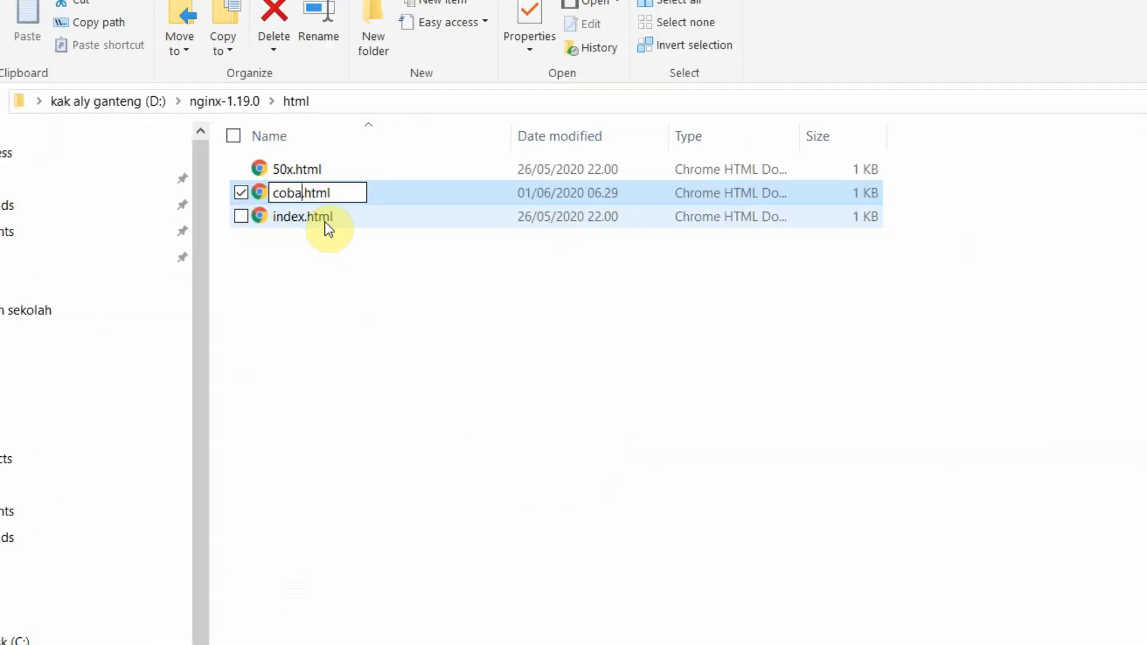
{"action": "key", "text": "Return"}
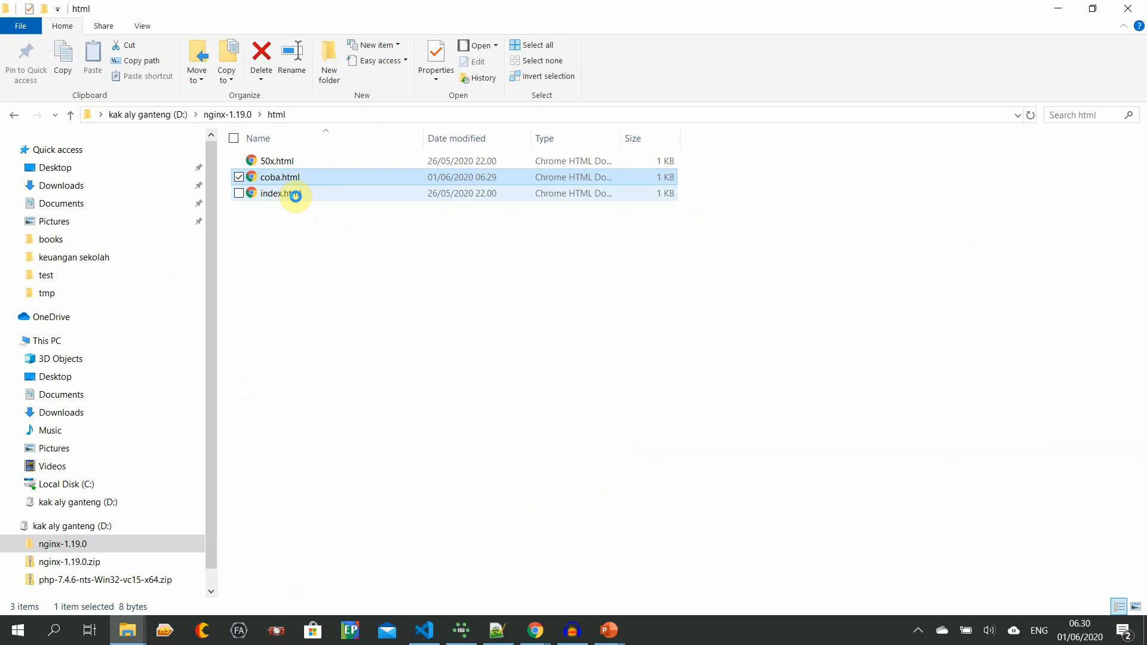
{"action": "left_click", "coordinate": [320, 240]}
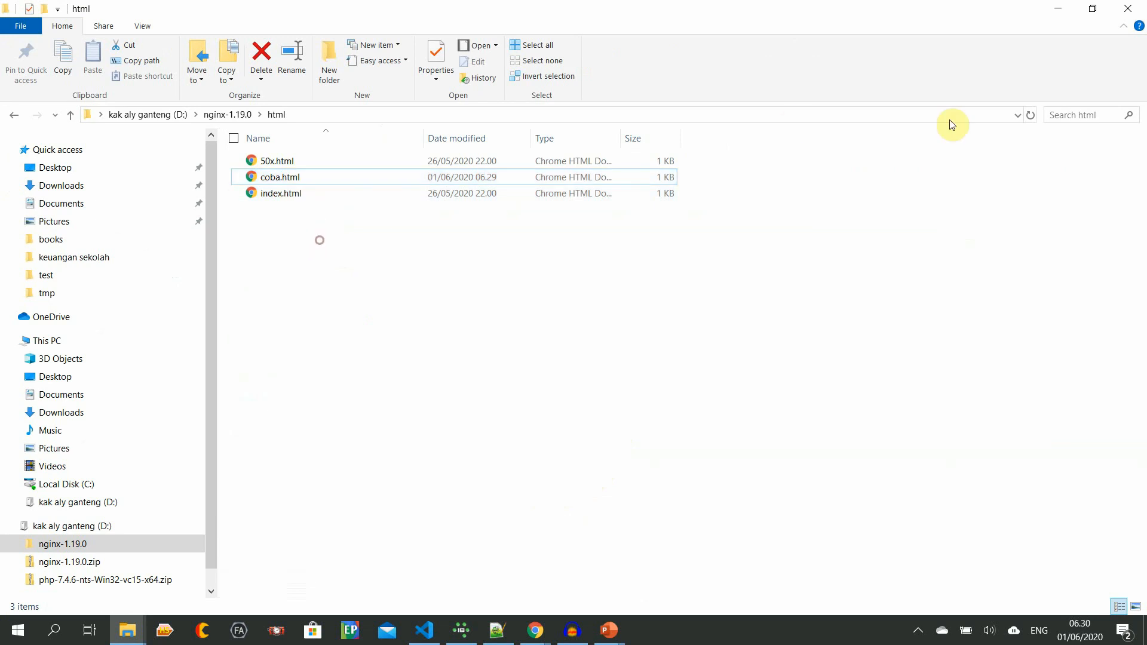
{"action": "left_click", "coordinate": [1065, 6]}
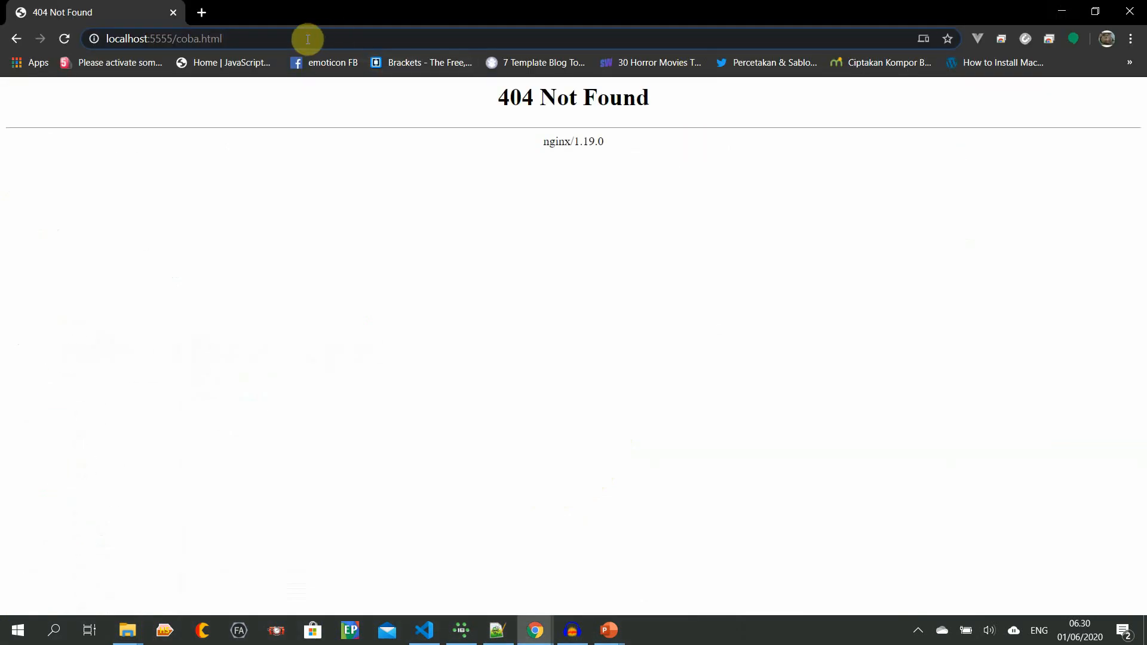
{"action": "key", "text": "Return"}
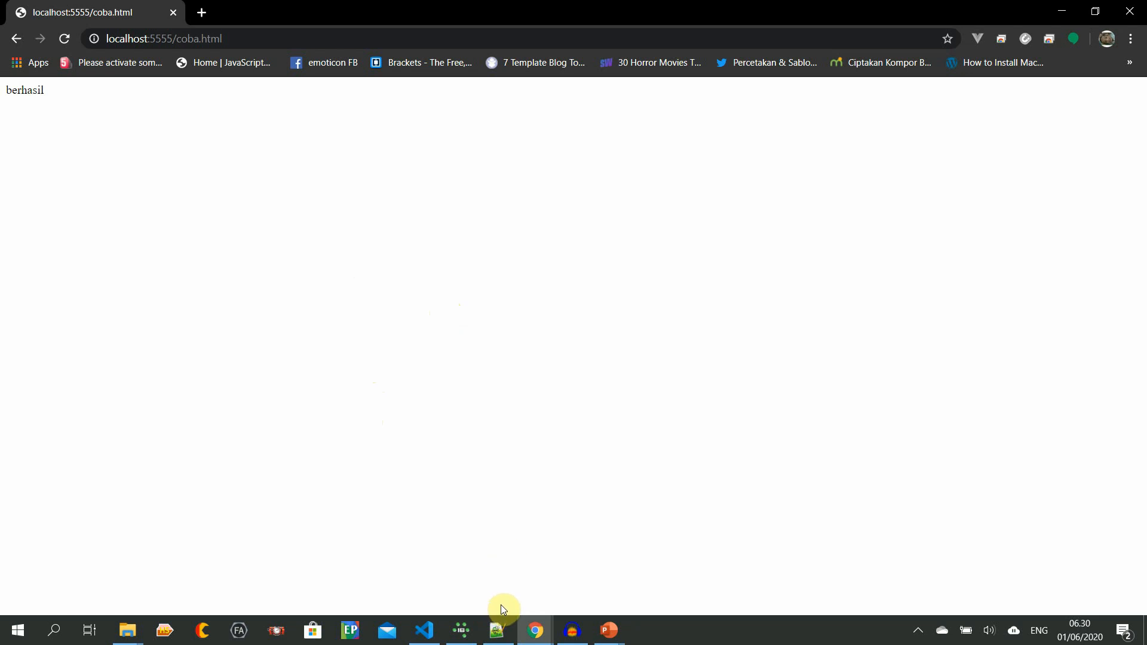
Open nginx.conf from the conf folder of nginx-1.19.0 in Notepad++.
{"action": "mouse_move", "coordinate": [132, 635]}
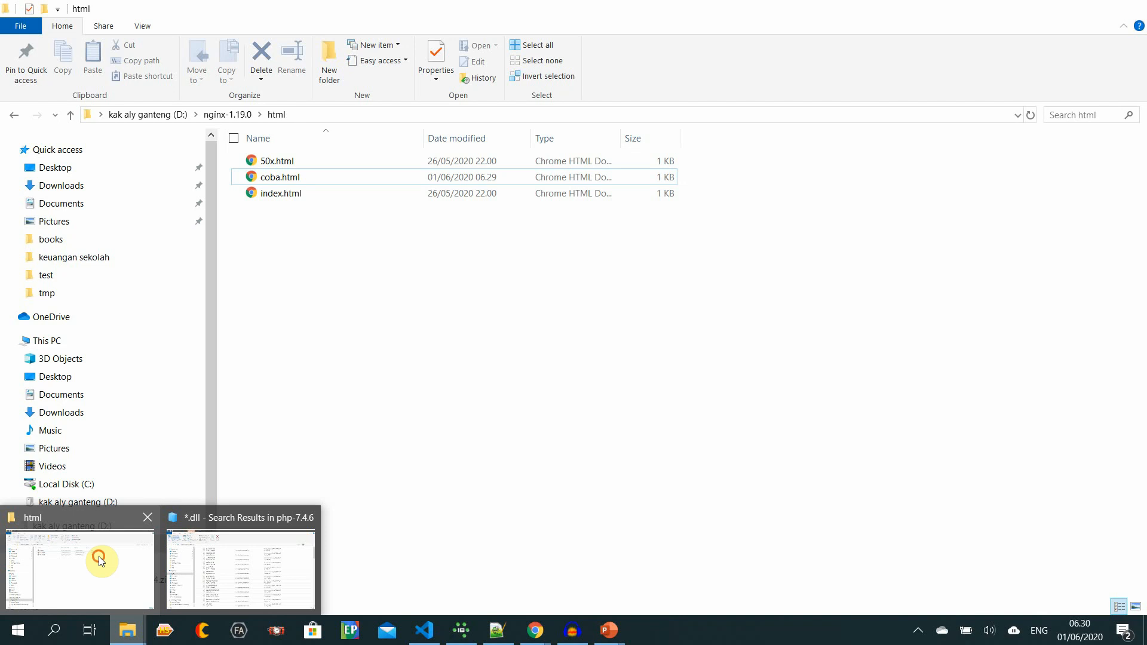
{"action": "left_click", "coordinate": [96, 562]}
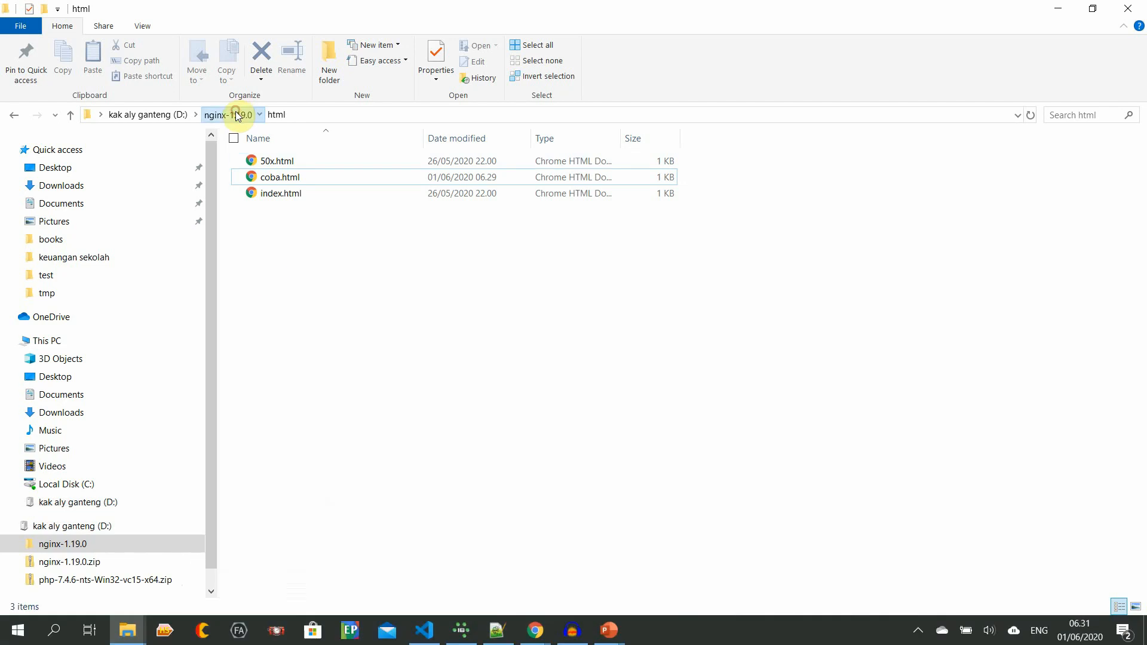
{"action": "left_click", "coordinate": [239, 113]}
{"action": "left_click", "coordinate": [267, 166]}
{"action": "double_click", "coordinate": [268, 166]}
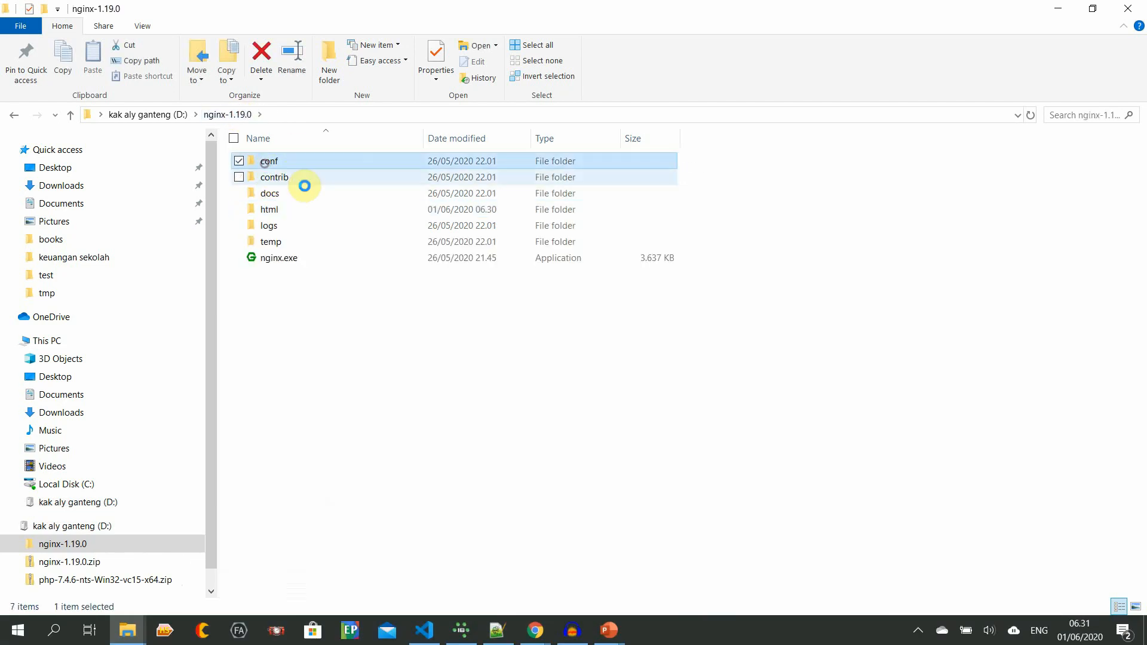
{"action": "left_click", "coordinate": [302, 247]}
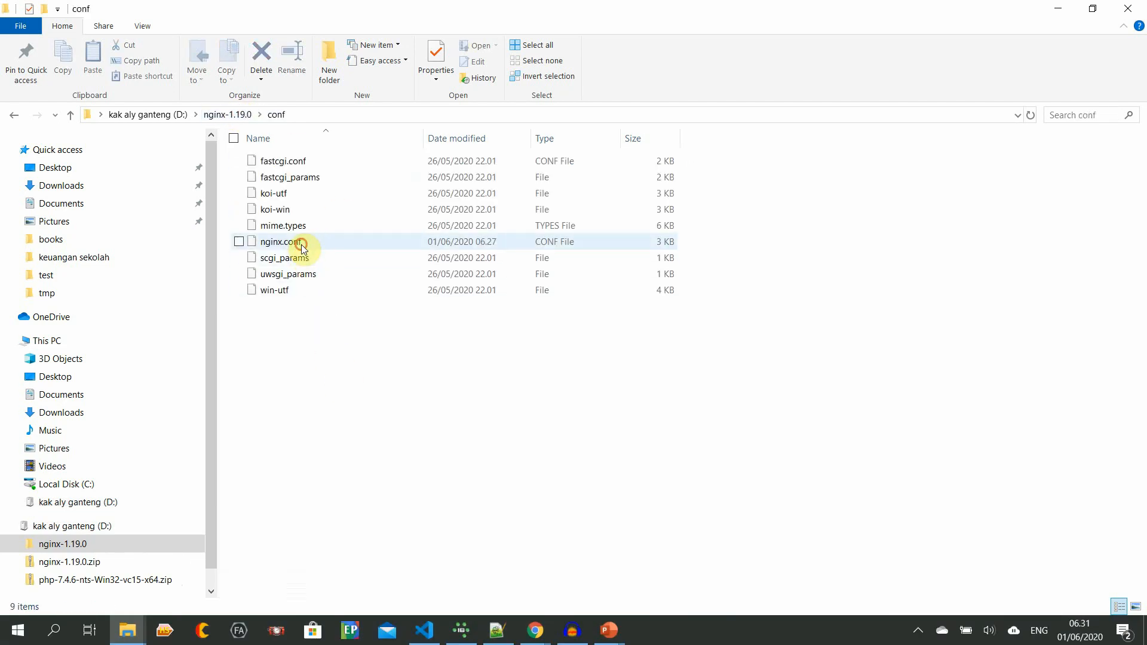
{"action": "right_click", "coordinate": [302, 247]}
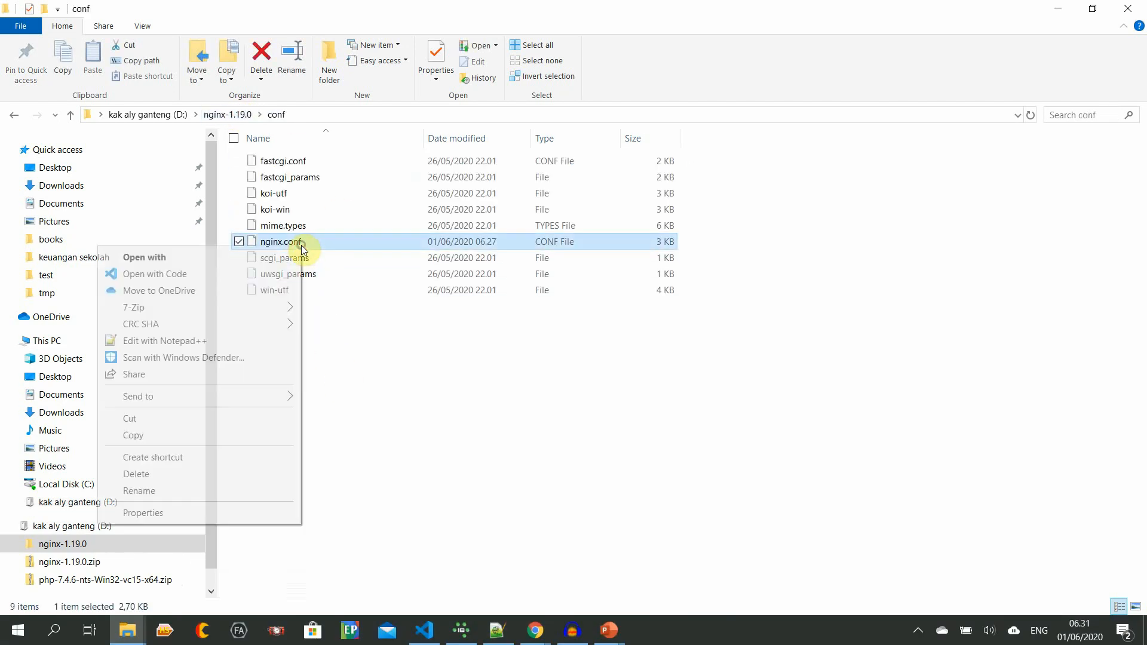
{"action": "left_click", "coordinate": [233, 344]}
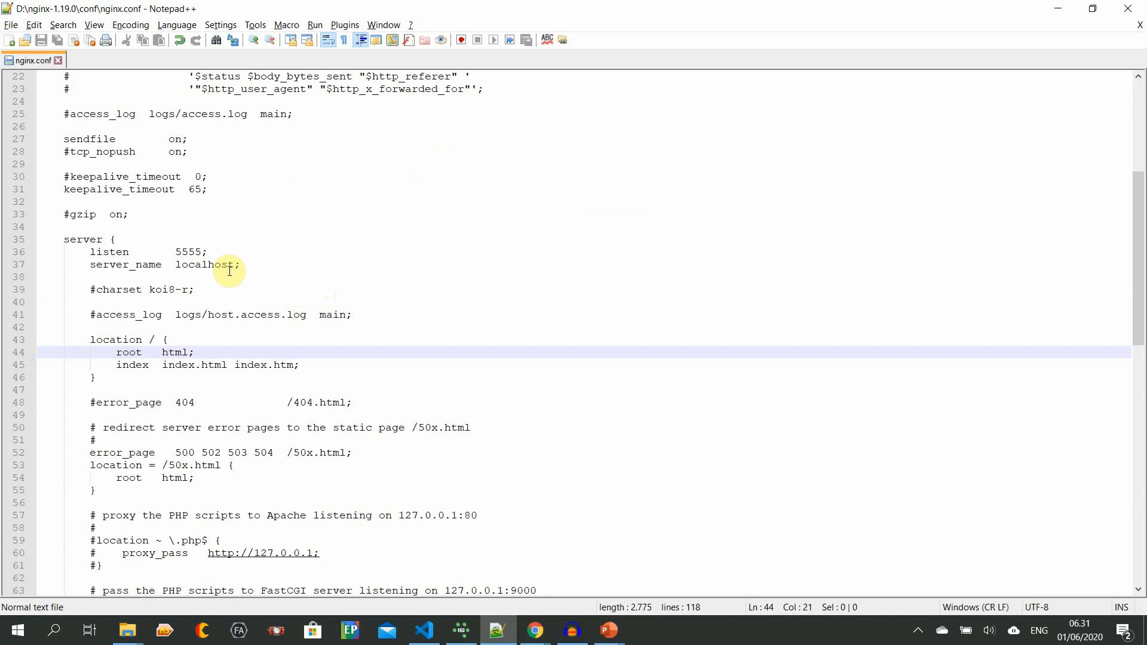
Add an empty line above the location / block in nginx.conf and comment out the block's root html line with #.
{"action": "left_click_drag", "start_coordinate": [242, 239], "coordinate": [248, 252]}
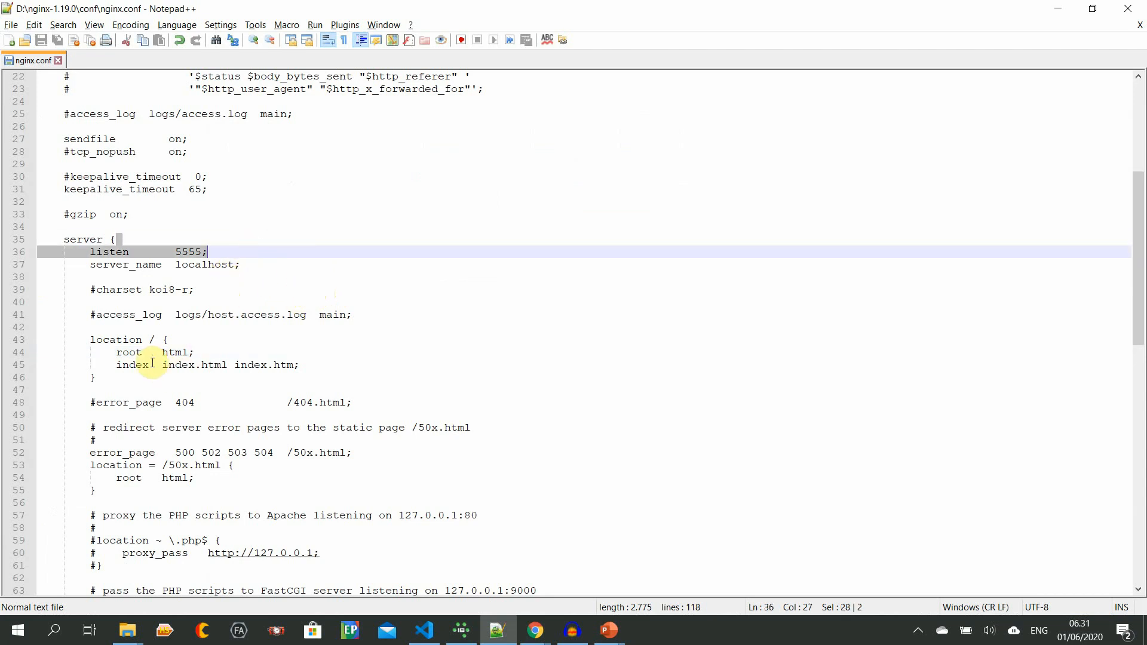
{"action": "scroll", "coordinate": [152, 363], "scroll_direction": "down", "scroll_amount": 1}
{"action": "left_click", "coordinate": [169, 302]}
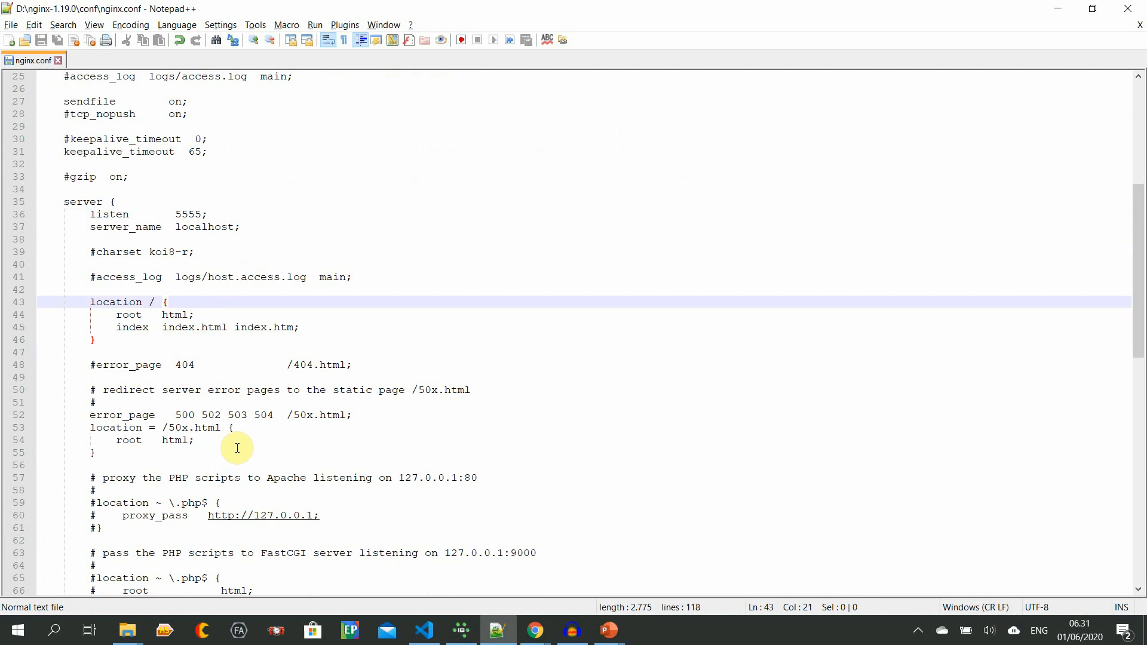
{"action": "left_click", "coordinate": [200, 307]}
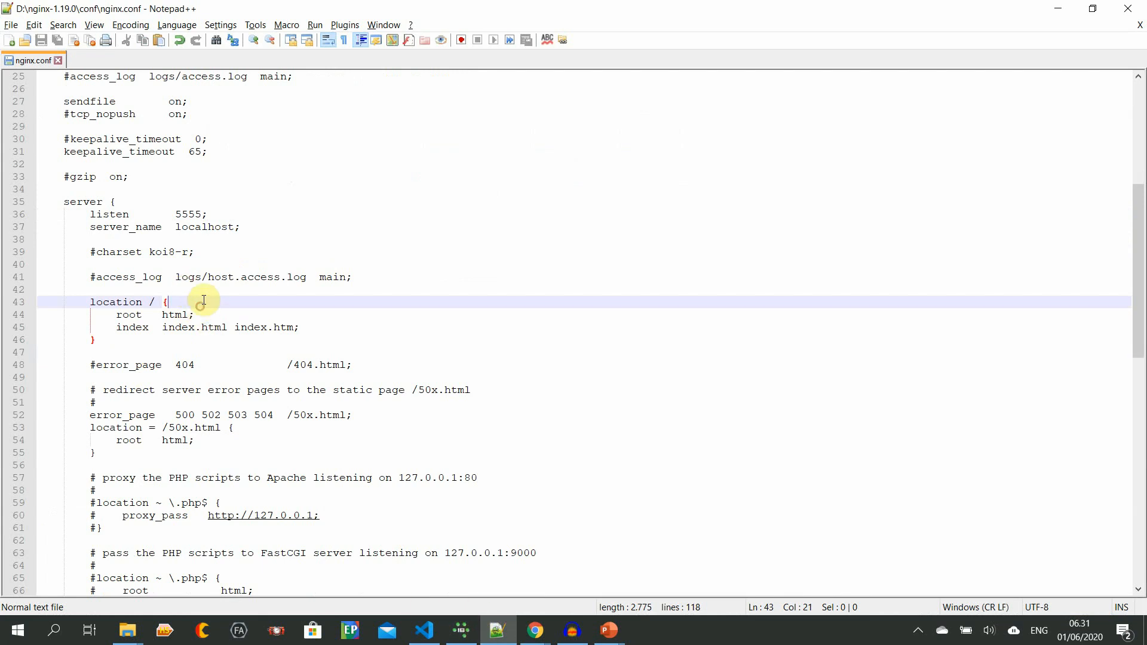
{"action": "left_click", "coordinate": [186, 290]}
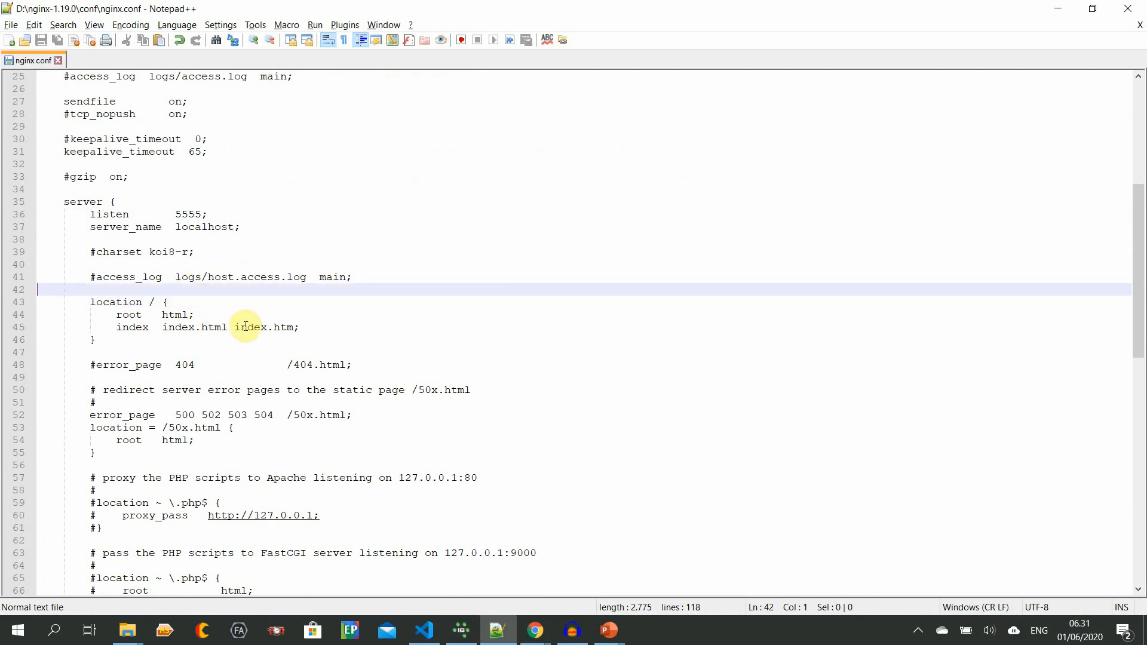
{"action": "key", "text": "Return"}
{"action": "key", "text": "Right"}
{"action": "key", "text": "Right"}
{"action": "key", "text": "Right"}
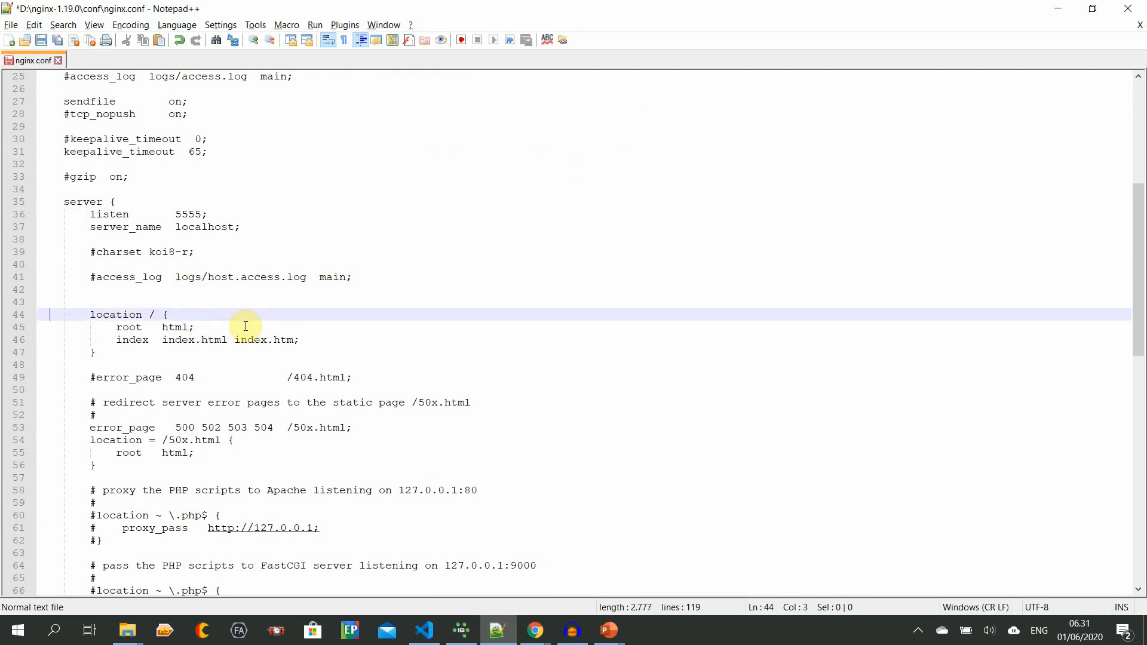
{"action": "key", "text": "Down"}
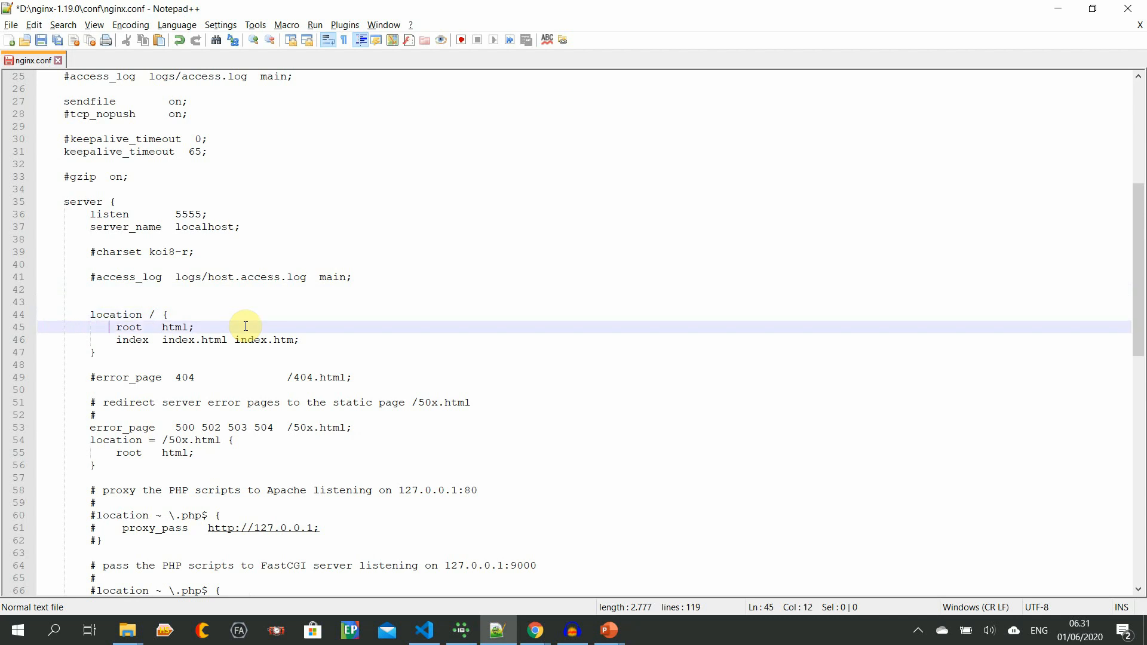
{"action": "type", "text": "//"}
{"action": "key", "text": "BackSpace"}
{"action": "key", "text": "BackSpace"}
{"action": "type", "text": "#"}
Indent the empty line directly above the location / block with three tabs.
{"action": "key", "text": "Up"}
{"action": "key", "text": "Up"}
{"action": "key", "text": "Up"}
{"action": "key", "text": "Up"}
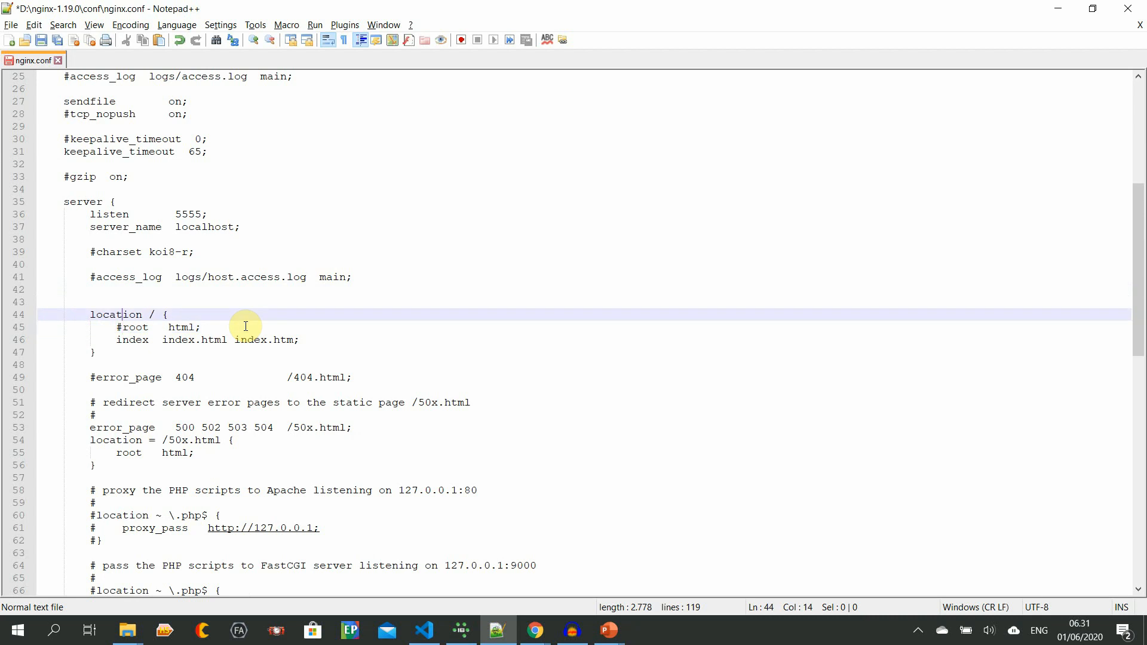
{"action": "key", "text": "Down"}
{"action": "key", "text": "Down"}
{"action": "key", "text": "Down"}
{"action": "key", "text": "Left"}
{"action": "key", "text": "Up"}
{"action": "key", "text": "Up"}
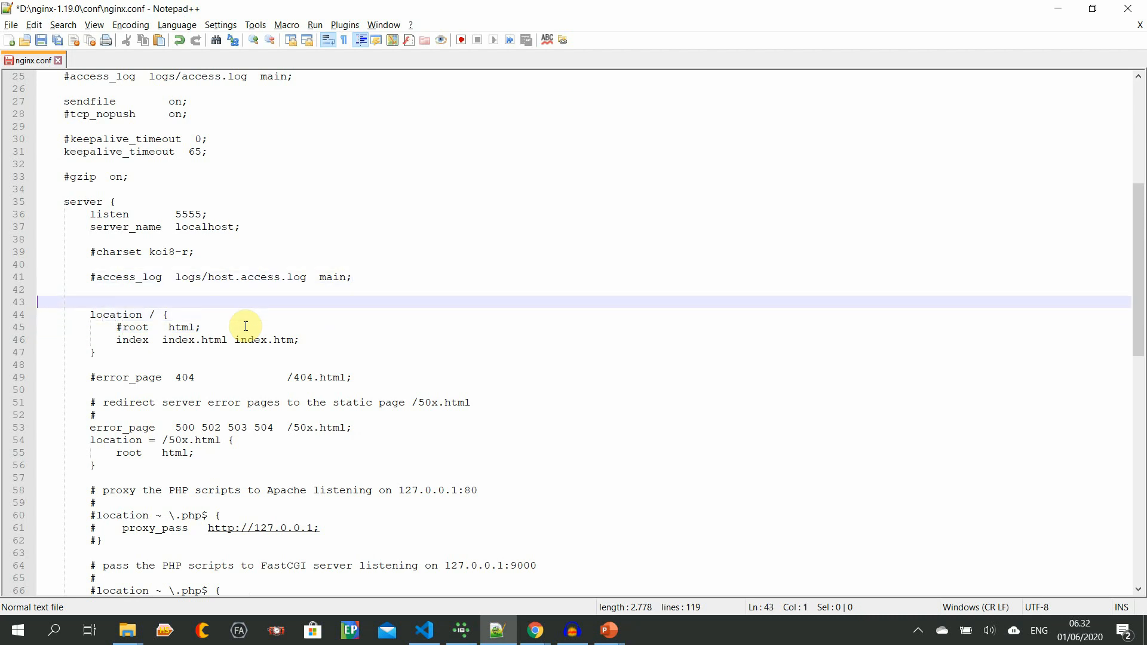
{"action": "key", "text": "Down"}
{"action": "key", "text": "Tab"}
{"action": "key", "text": "Tab"}
{"action": "key", "text": "Tab"}
{"action": "key", "text": "Down"}
{"action": "key", "text": "Down"}
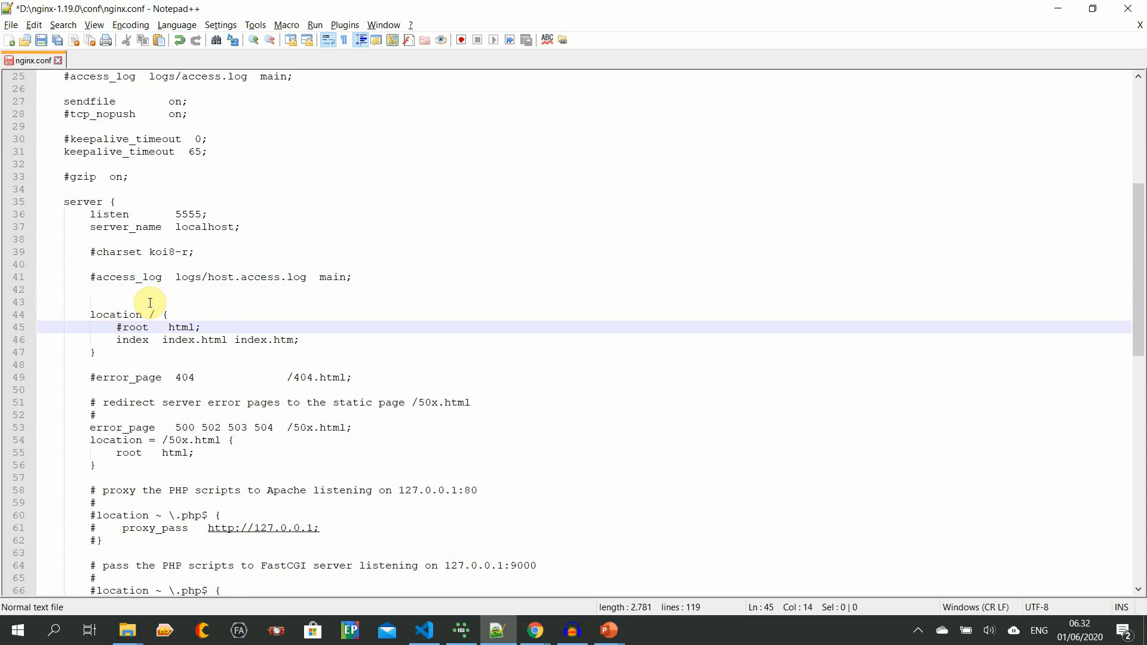
Copy "root html;" from the commented line and paste it into the empty line above the location / block.
{"action": "key", "text": "shift+End"}
{"action": "key", "text": "ctrl+c"}
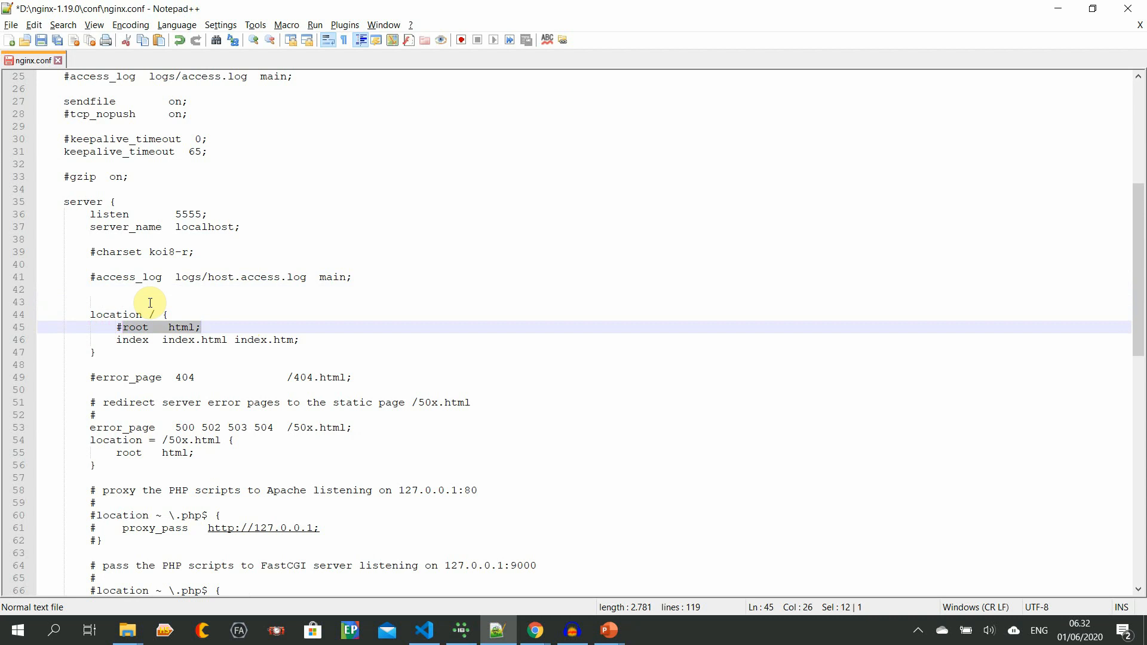
{"action": "key", "text": "Up"}
{"action": "key", "text": "Up"}
{"action": "key", "text": "Left"}
{"action": "key", "text": "Left"}
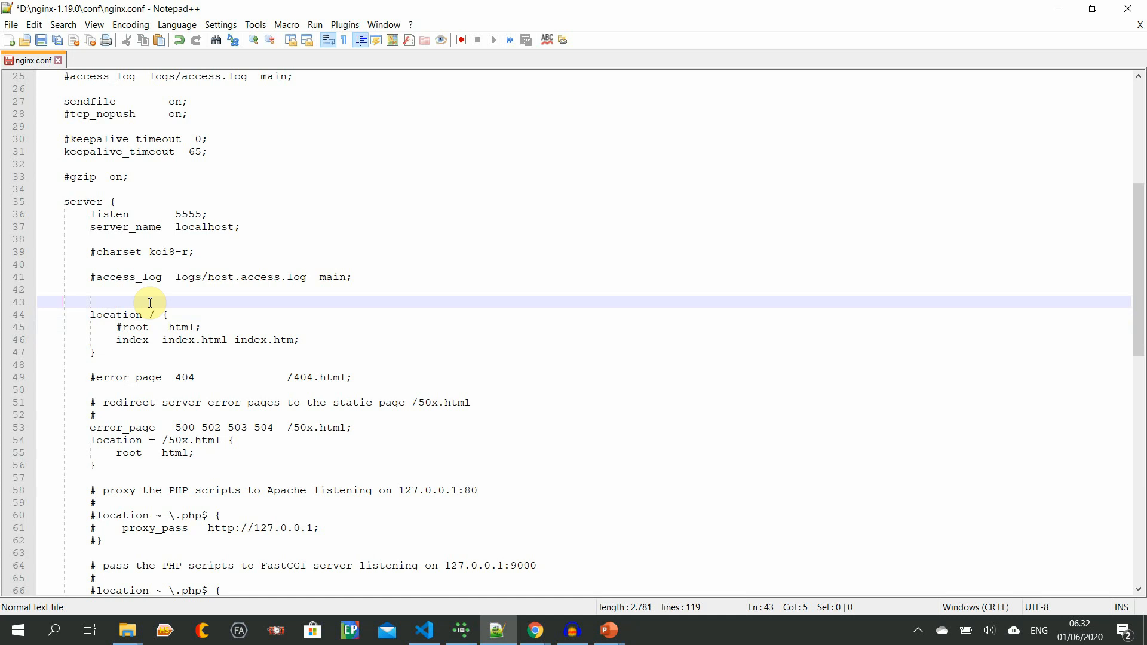
{"action": "key", "text": "ctrl+v"}
Switch to the File Explorer window with the *.dll search results and view the contents of drive D:.
{"action": "mouse_move", "coordinate": [137, 638]}
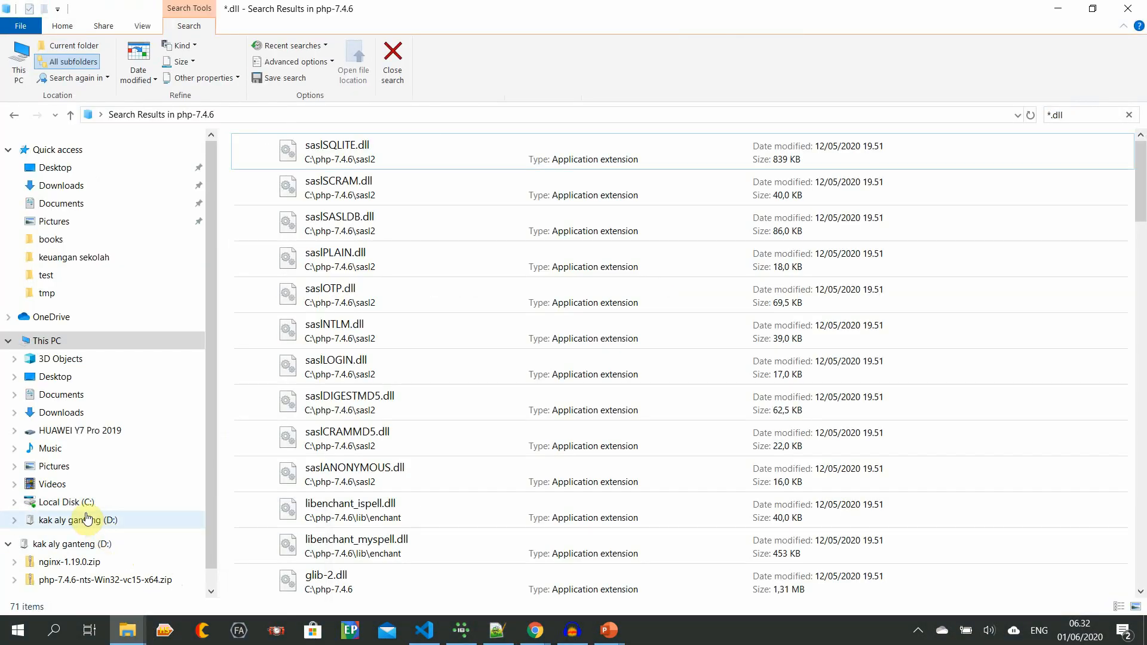
{"action": "left_click", "coordinate": [90, 520]}
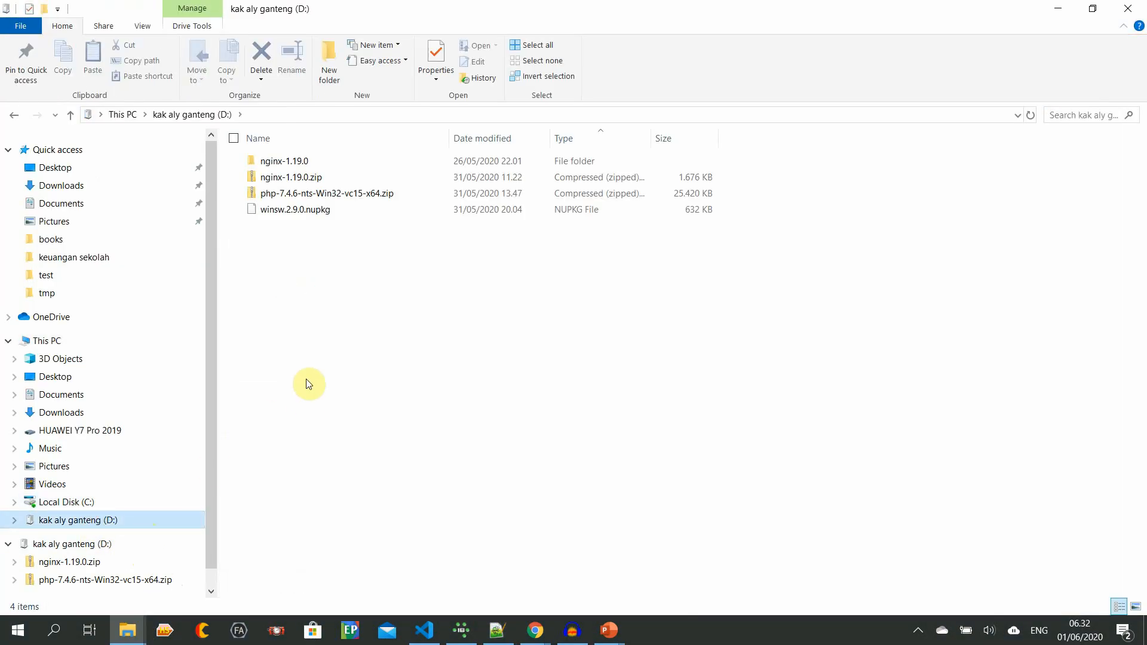
{"action": "left_click", "coordinate": [317, 367]}
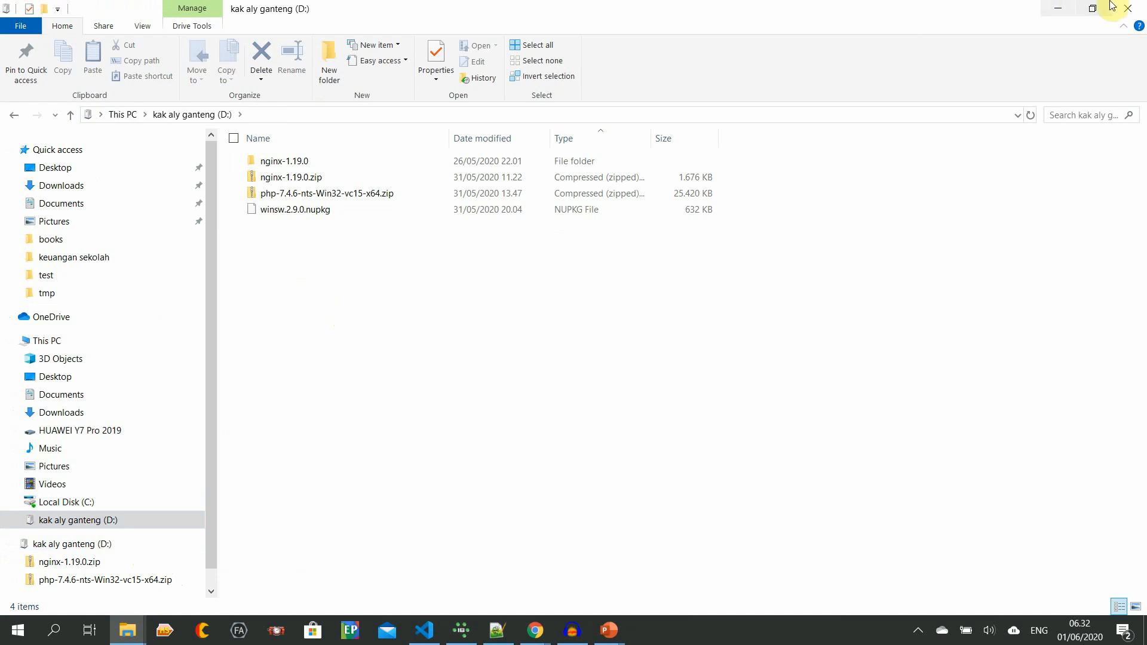
Switch to the File Explorer window showing drive D:, create a folder named www there and open it.
{"action": "left_click", "coordinate": [1060, 8]}
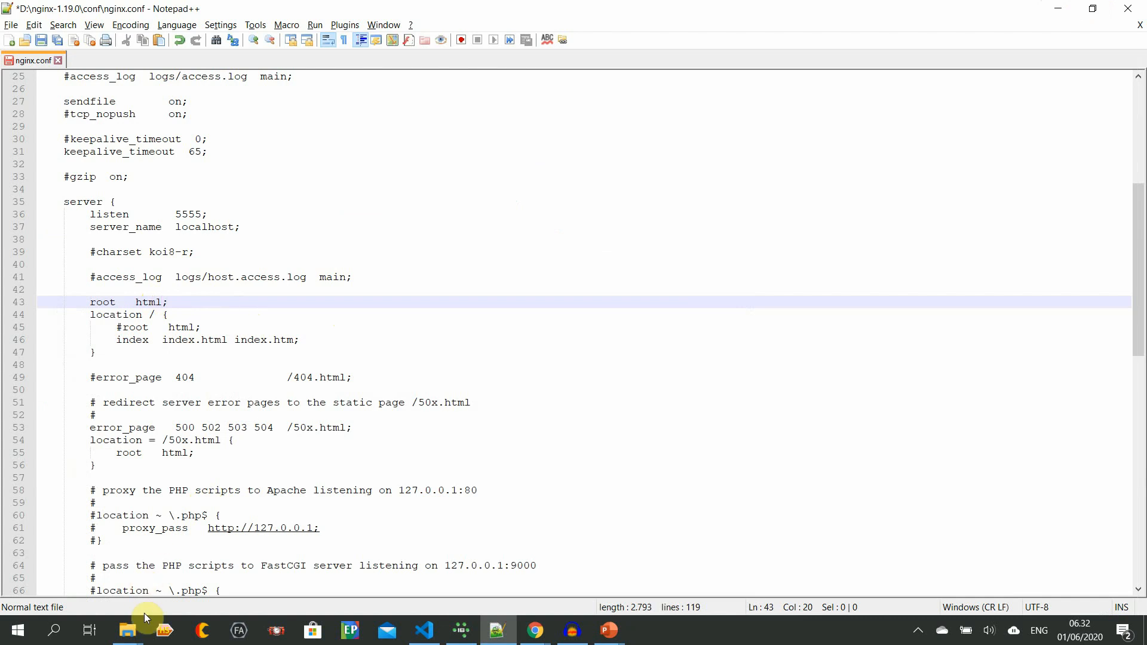
{"action": "left_click", "coordinate": [128, 630]}
{"action": "left_click", "coordinate": [226, 553]}
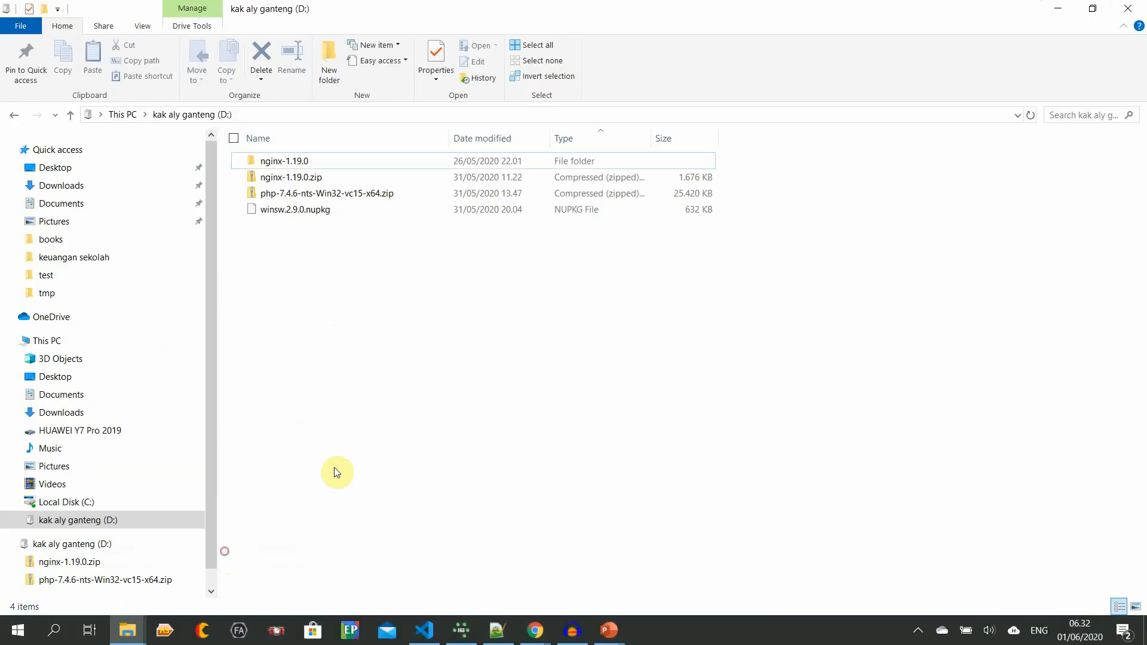
{"action": "right_click", "coordinate": [337, 268]}
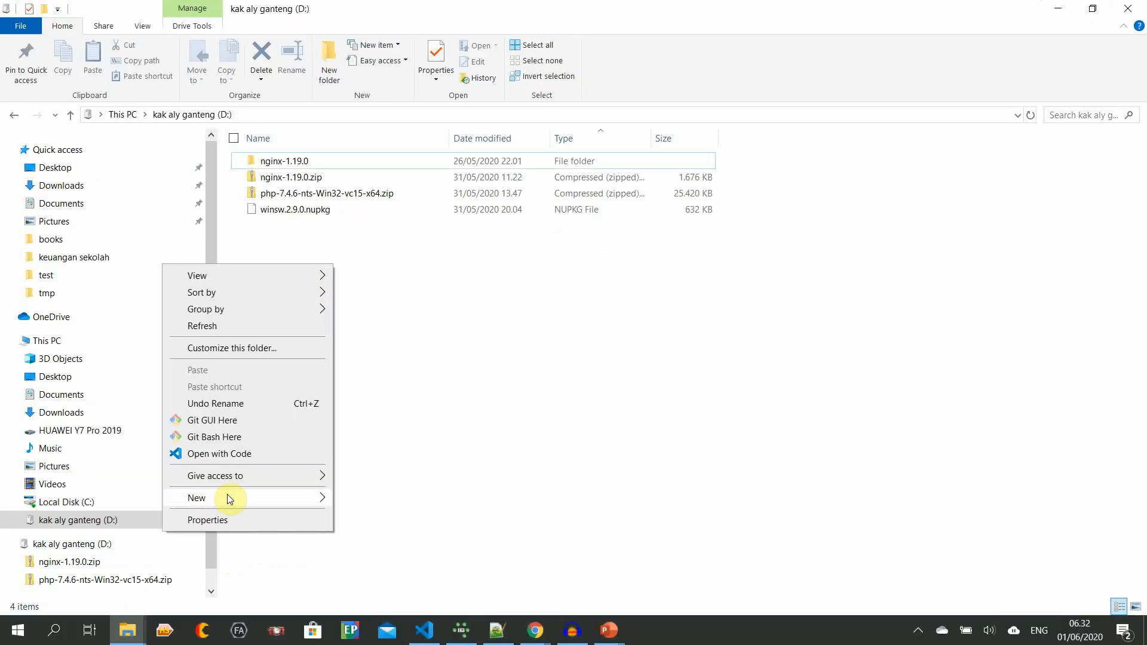
{"action": "mouse_move", "coordinate": [228, 498]}
{"action": "left_click", "coordinate": [378, 310]}
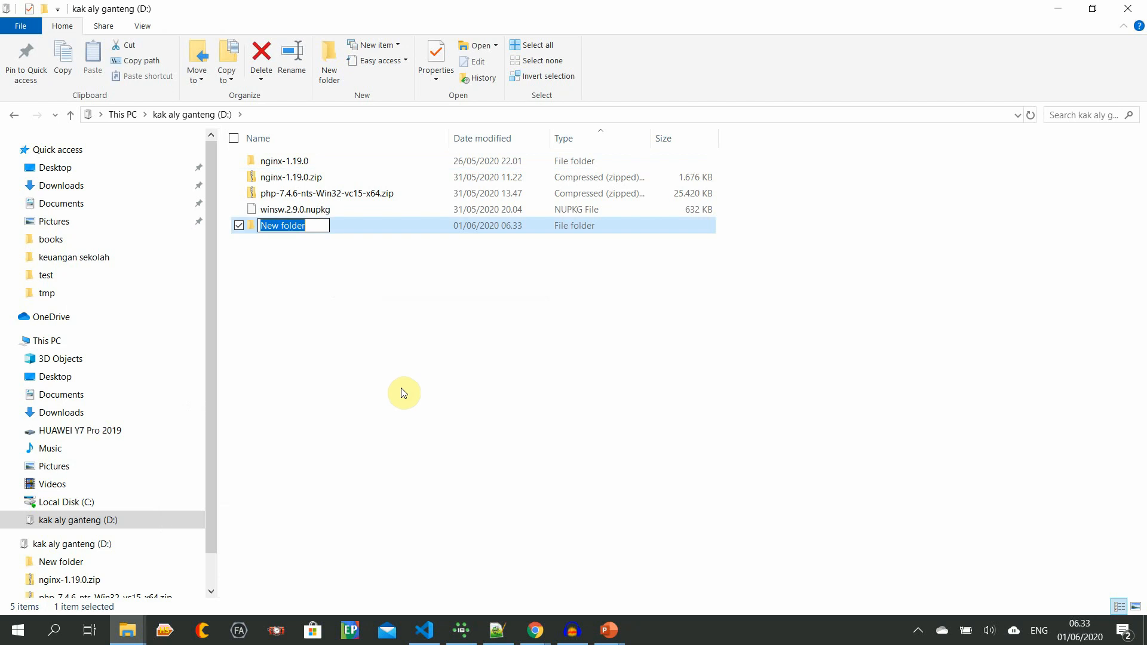
{"action": "type", "text": "wwww"}
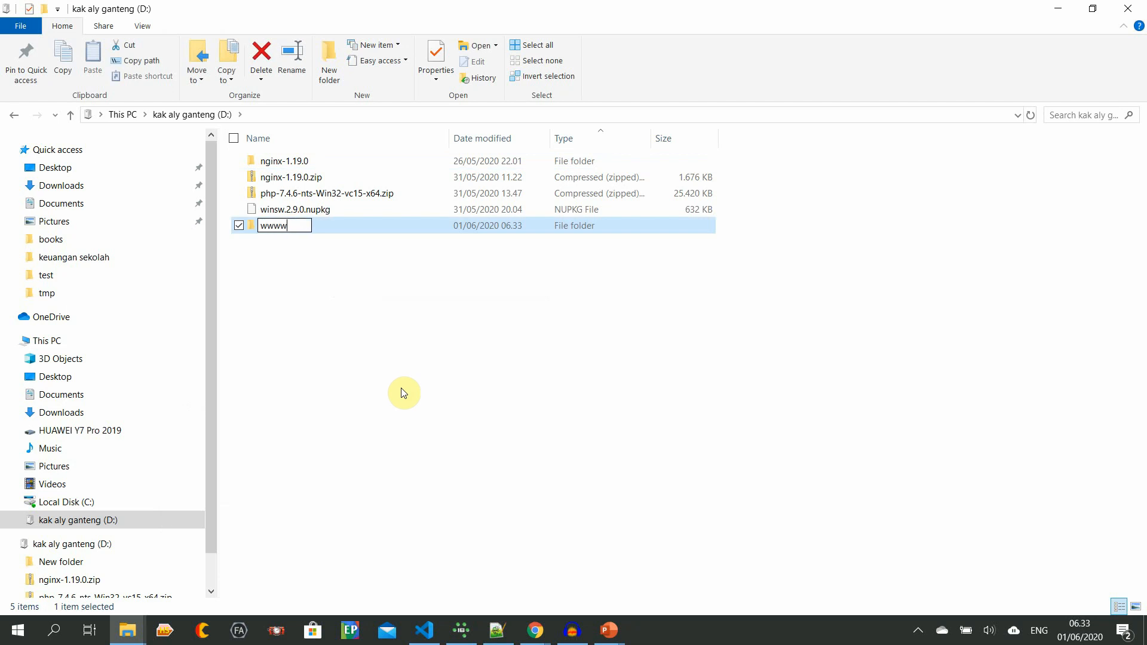
{"action": "key", "text": "BackSpace"}
{"action": "key", "text": "Return"}
{"action": "key", "text": "Return"}
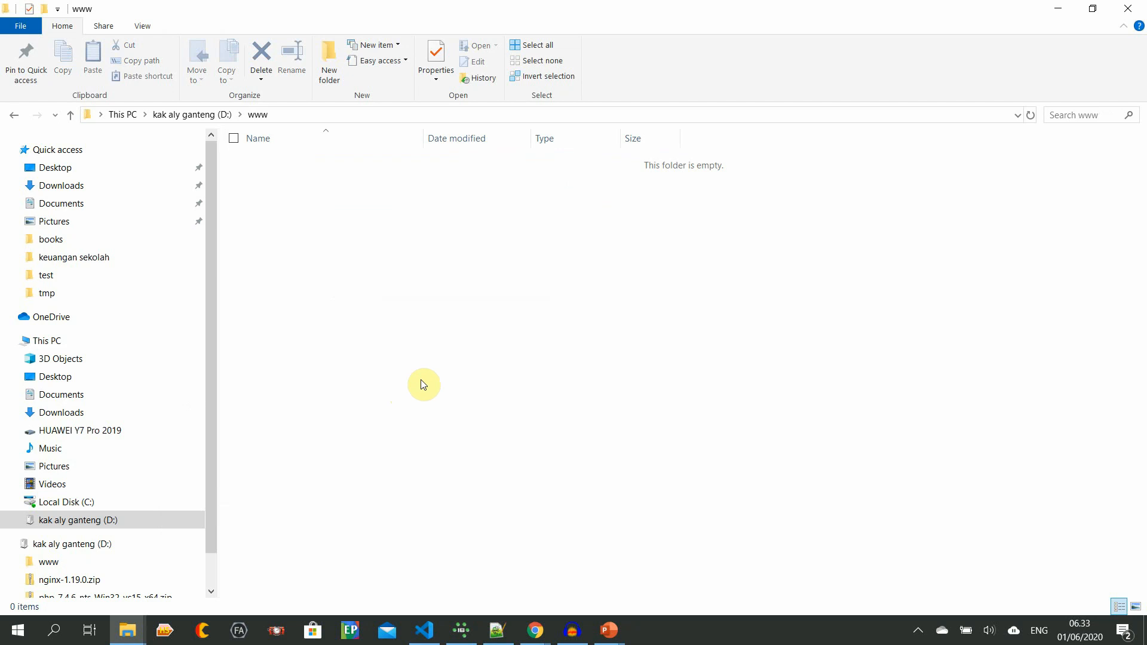
{"action": "left_click", "coordinate": [374, 115]}
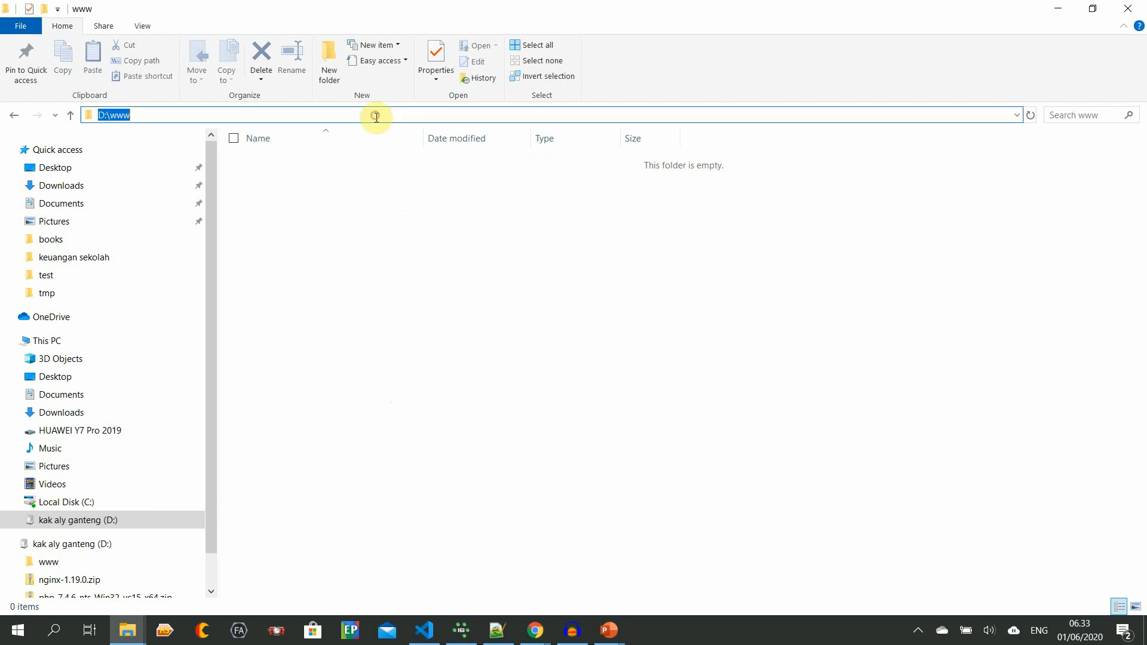
{"action": "right_click", "coordinate": [359, 117]}
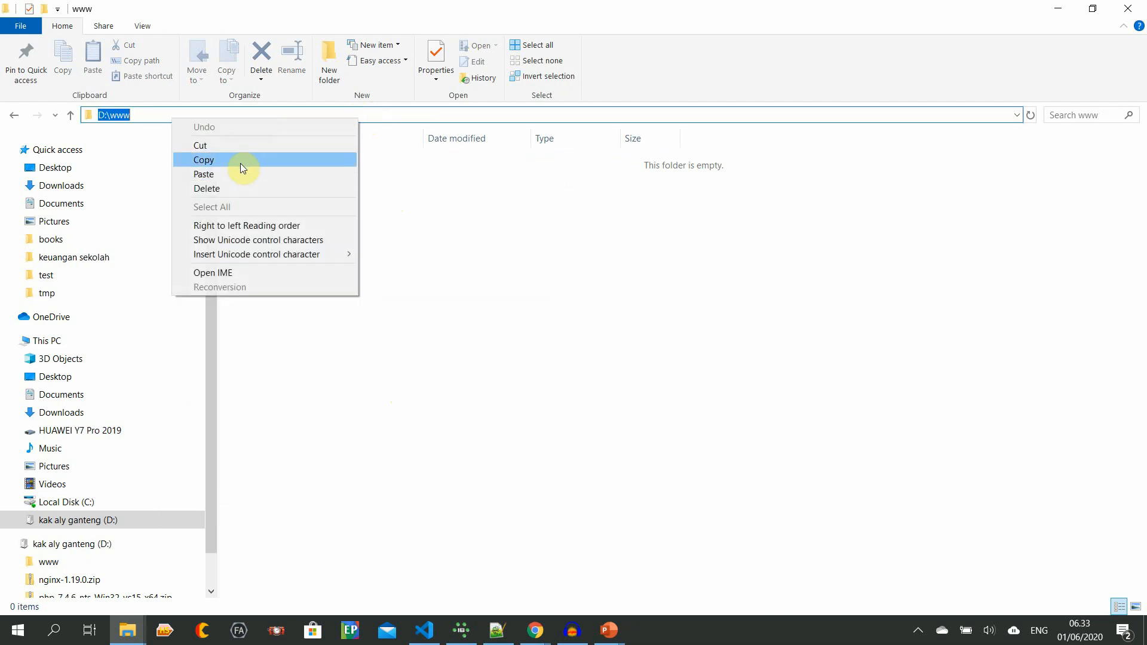
{"action": "left_click", "coordinate": [238, 160]}
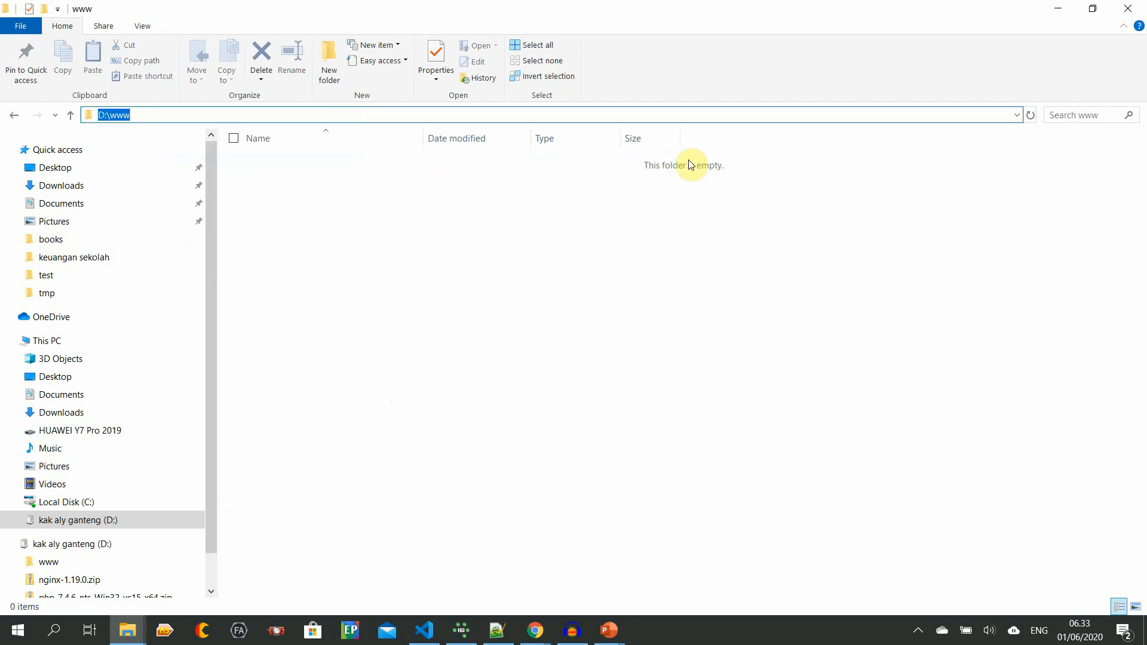
Return to nginx.conf, replace html with D:\www in the root line above the location / block, and save the file.
{"action": "left_click", "coordinate": [1058, 8]}
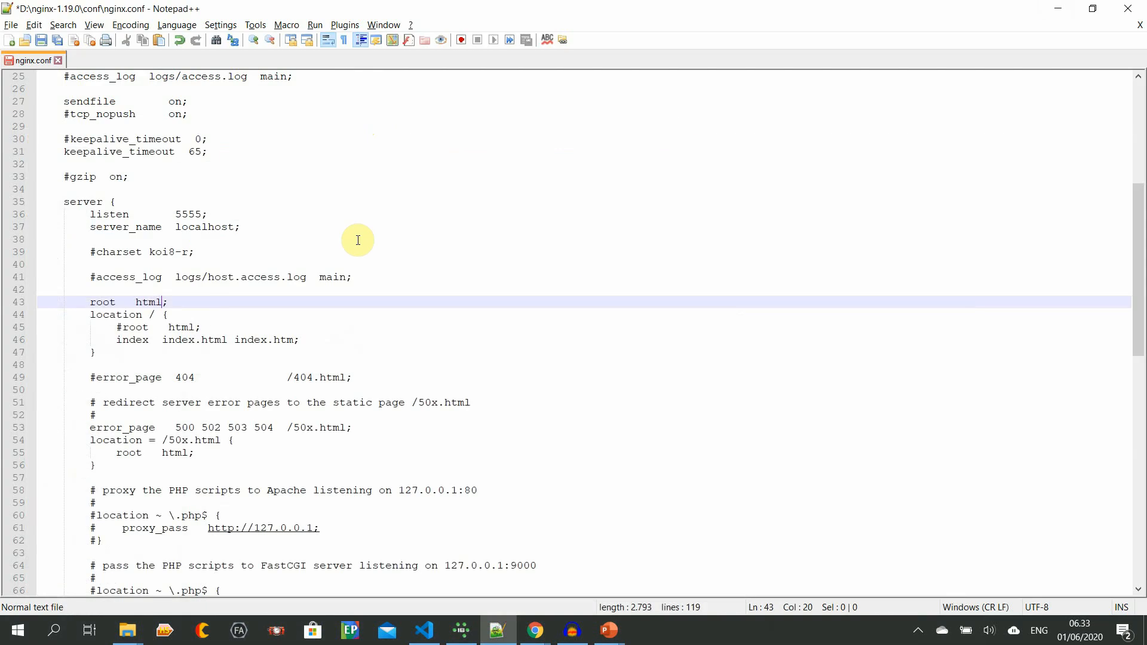
{"action": "double_click", "coordinate": [148, 302]}
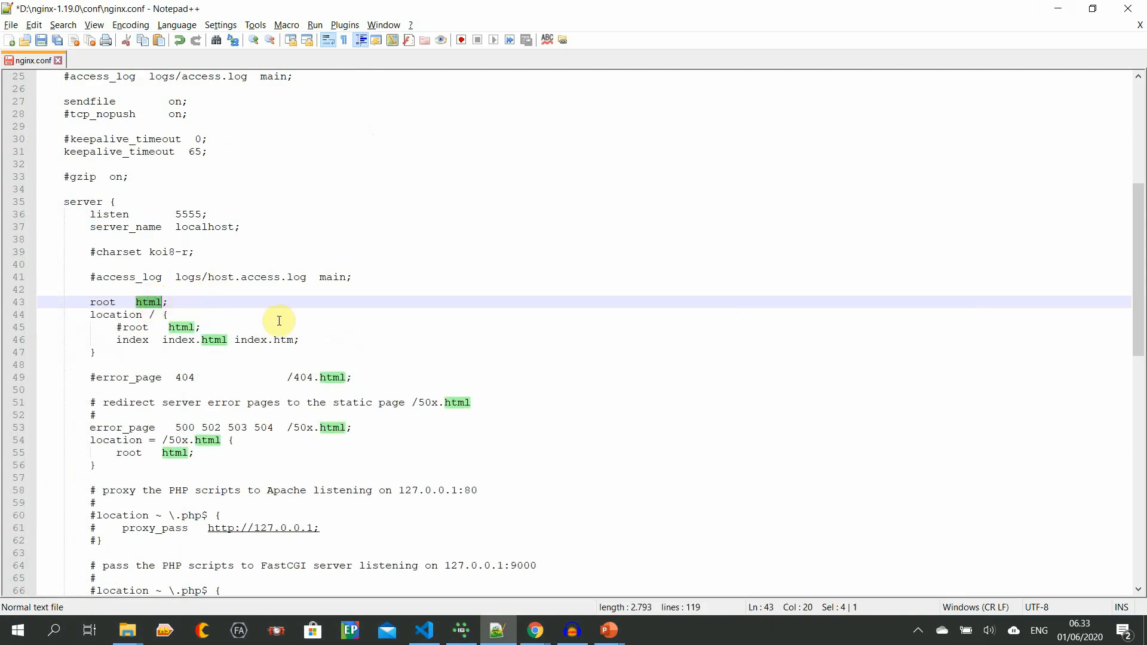
{"action": "key", "text": "ctrl+v"}
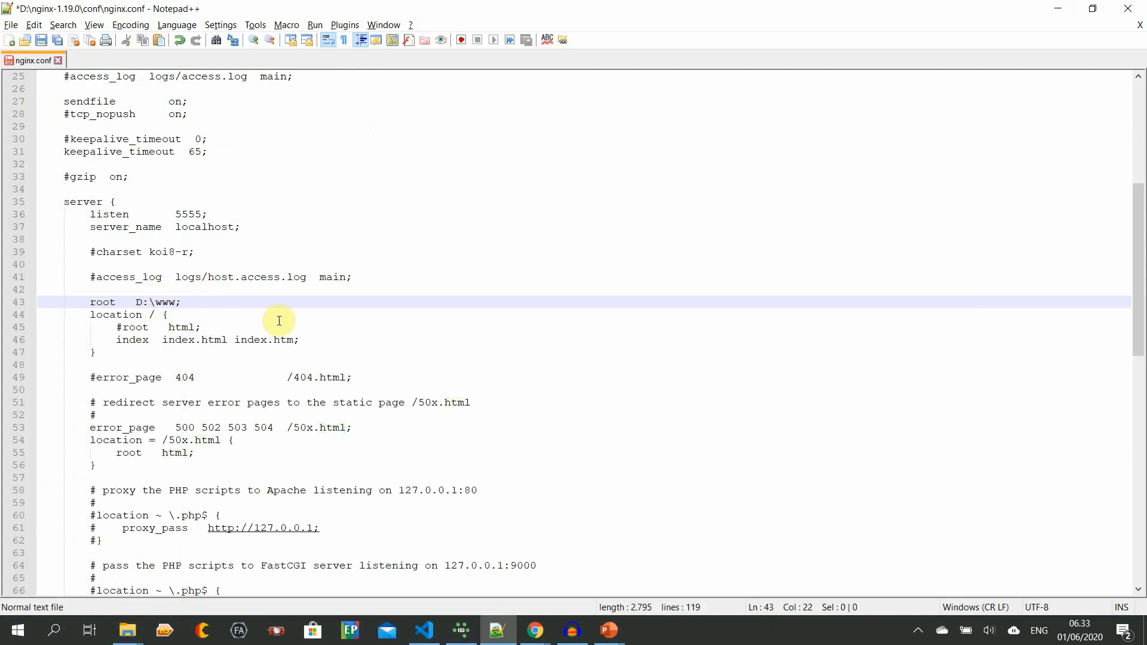
{"action": "key", "text": "ctrl+s"}
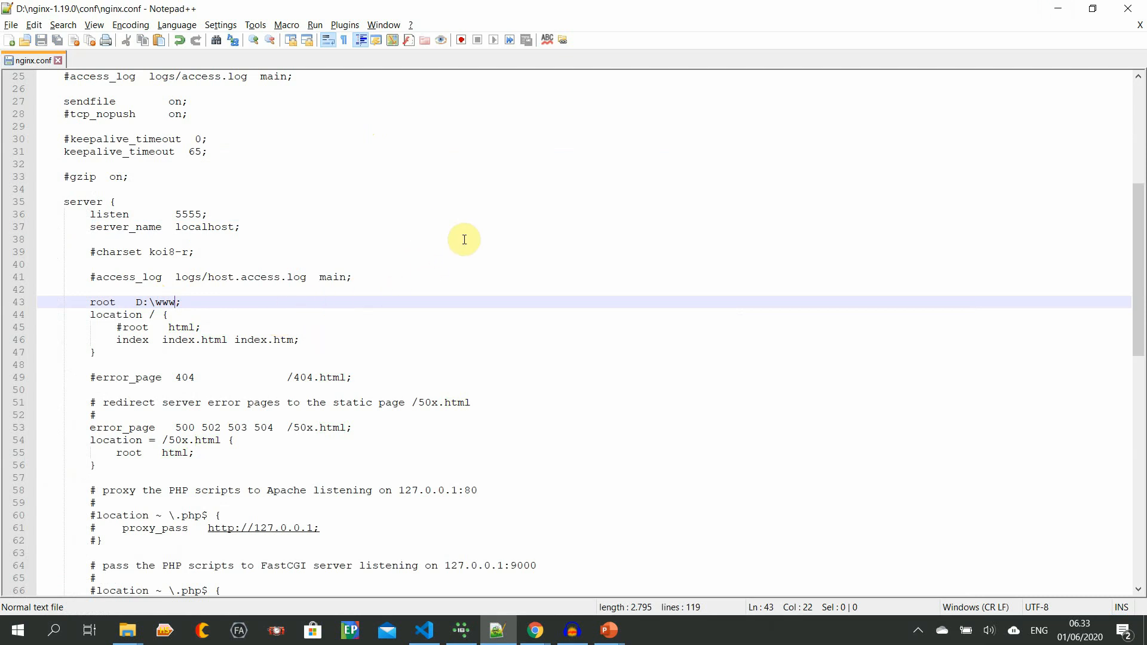
Open Windows Task Manager and move its window closer to the middle of the screen.
{"action": "right_click", "coordinate": [716, 641]}
{"action": "left_click", "coordinate": [783, 565]}
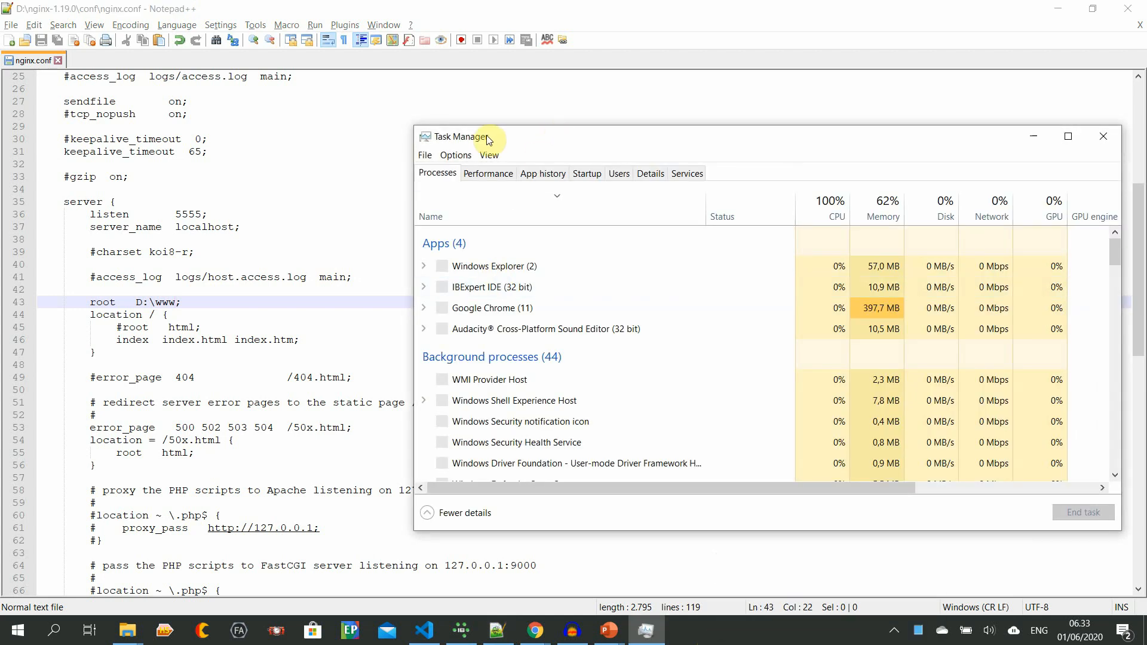
{"action": "left_click_drag", "start_coordinate": [490, 140], "coordinate": [394, 121]}
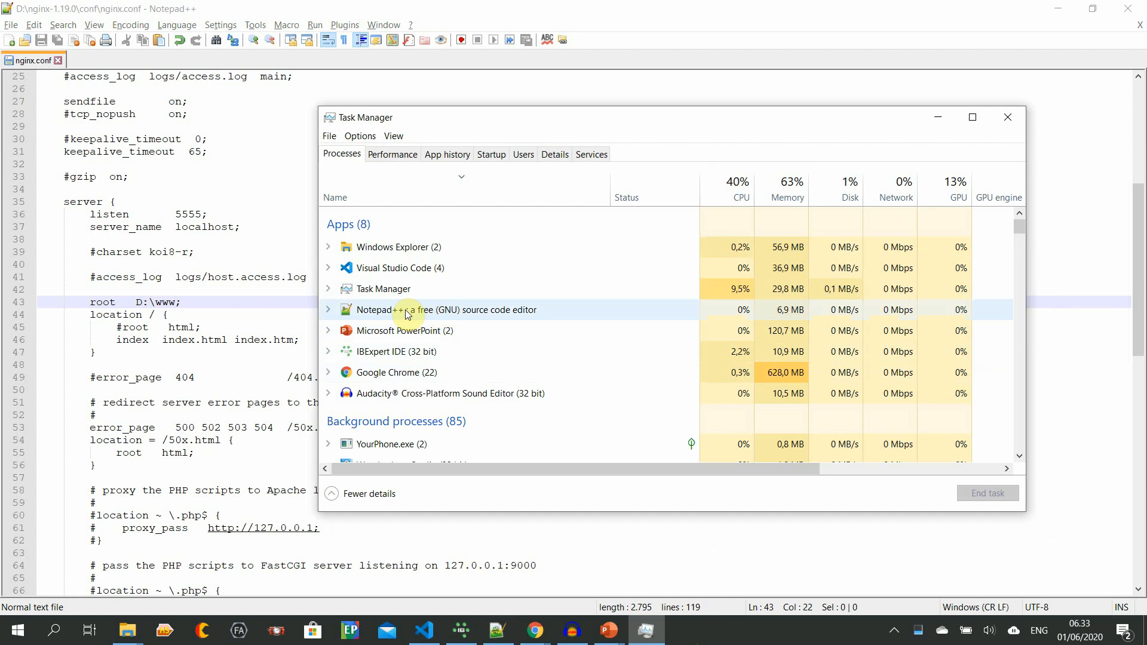
End both nginx.exe (32 bit) background processes and minimize Task Manager.
{"action": "scroll", "coordinate": [399, 330], "scroll_direction": "down", "scroll_amount": 4}
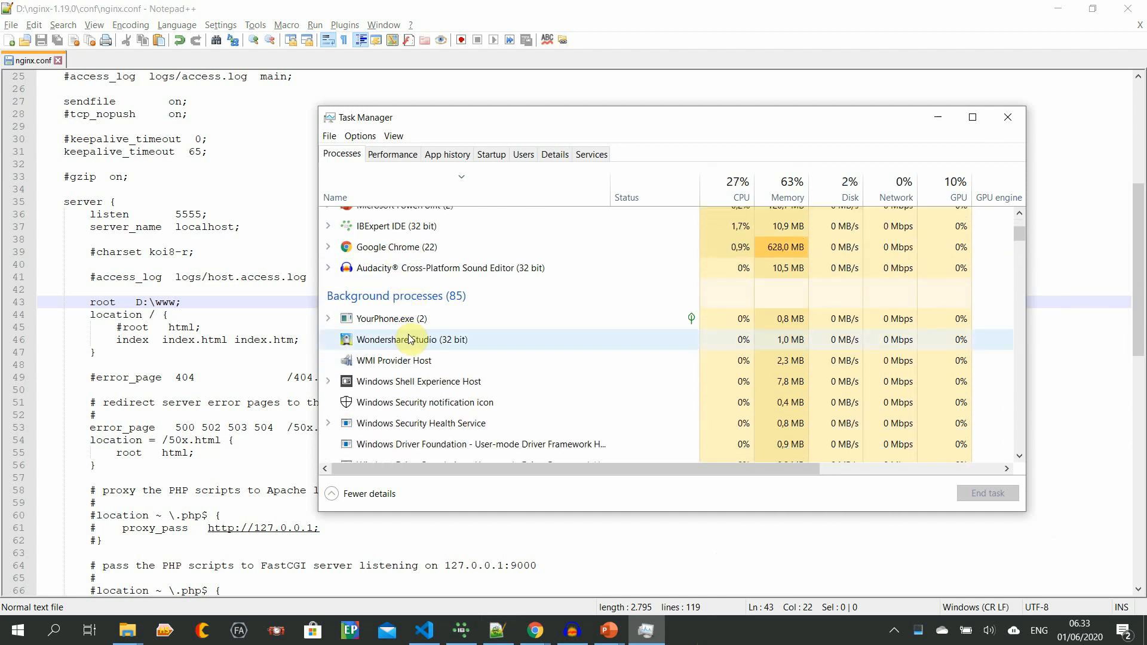
{"action": "scroll", "coordinate": [412, 333], "scroll_direction": "up", "scroll_amount": 2}
{"action": "scroll", "coordinate": [403, 335], "scroll_direction": "up", "scroll_amount": 2}
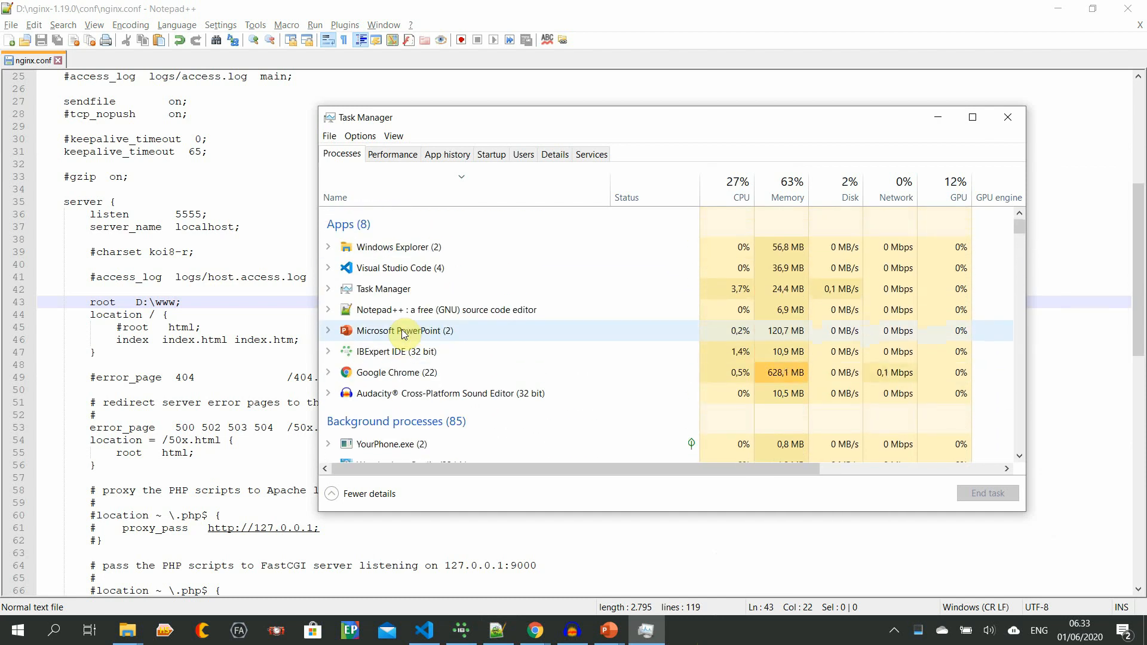
{"action": "scroll", "coordinate": [402, 334], "scroll_direction": "down", "scroll_amount": 4}
{"action": "scroll", "coordinate": [400, 341], "scroll_direction": "down", "scroll_amount": 10}
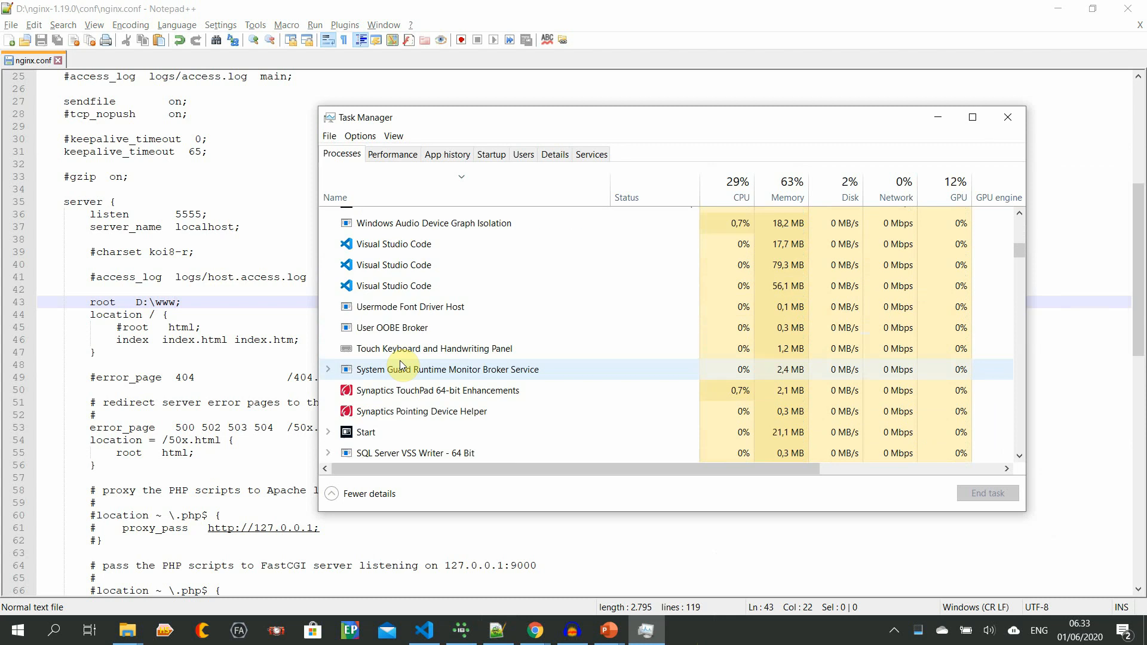
{"action": "scroll", "coordinate": [398, 364], "scroll_direction": "down", "scroll_amount": 7}
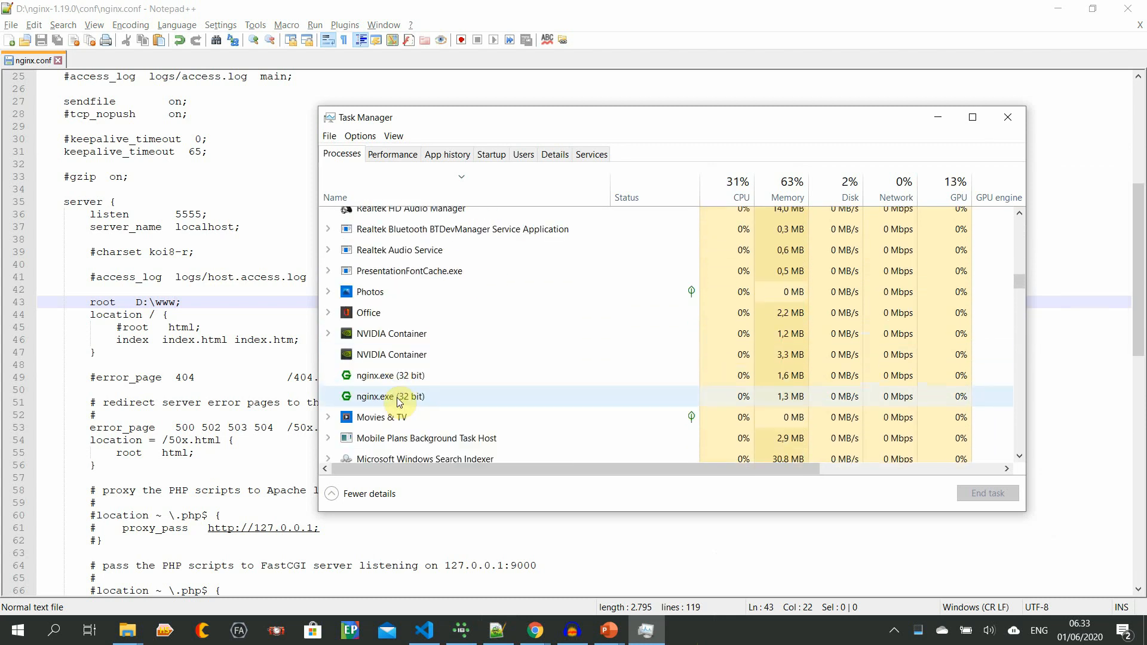
{"action": "right_click", "coordinate": [401, 346]}
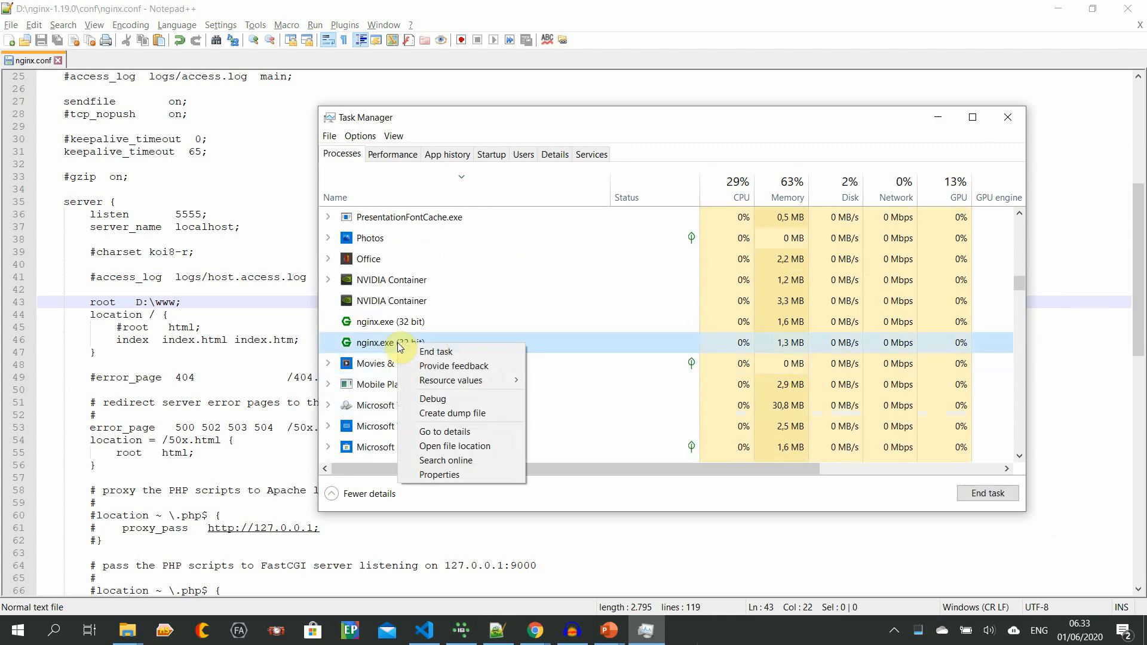
{"action": "left_click", "coordinate": [427, 354]}
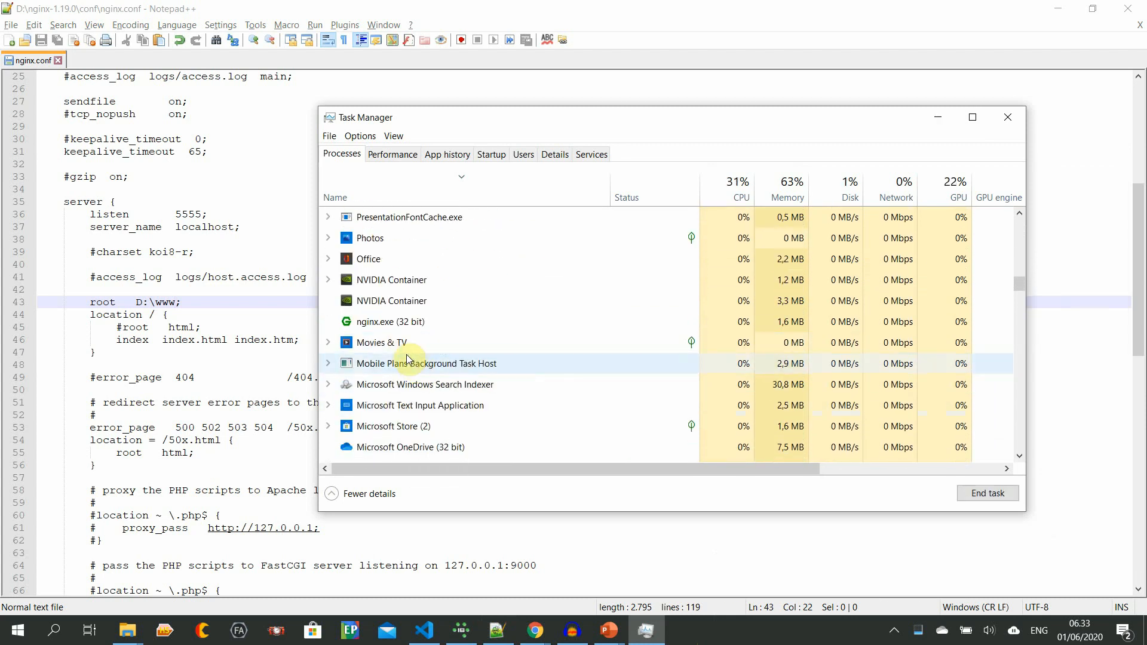
{"action": "right_click", "coordinate": [413, 321]}
{"action": "left_click", "coordinate": [427, 328]}
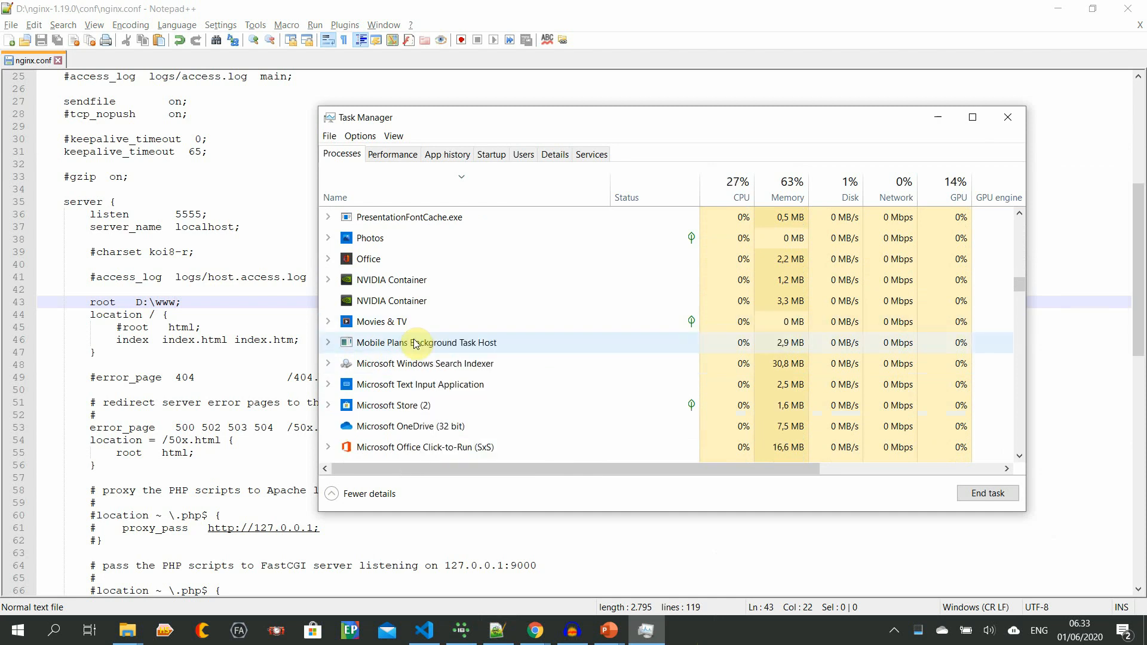
{"action": "scroll", "coordinate": [418, 365], "scroll_direction": "down", "scroll_amount": 1}
{"action": "scroll", "coordinate": [418, 365], "scroll_direction": "up", "scroll_amount": 1}
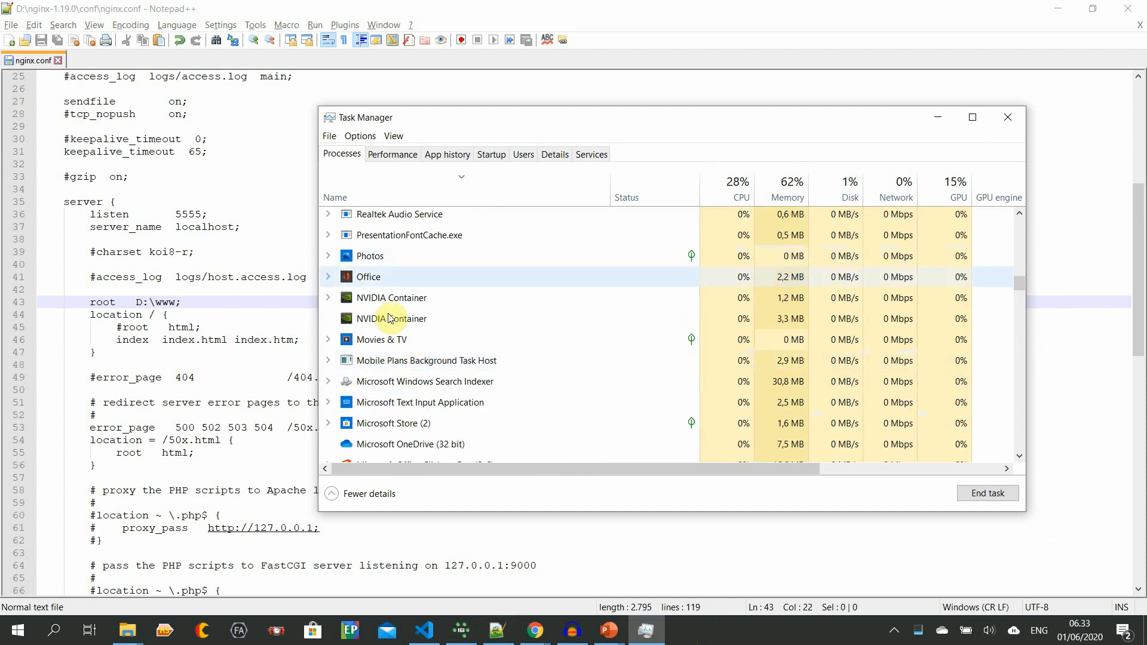
{"action": "left_click", "coordinate": [938, 116]}
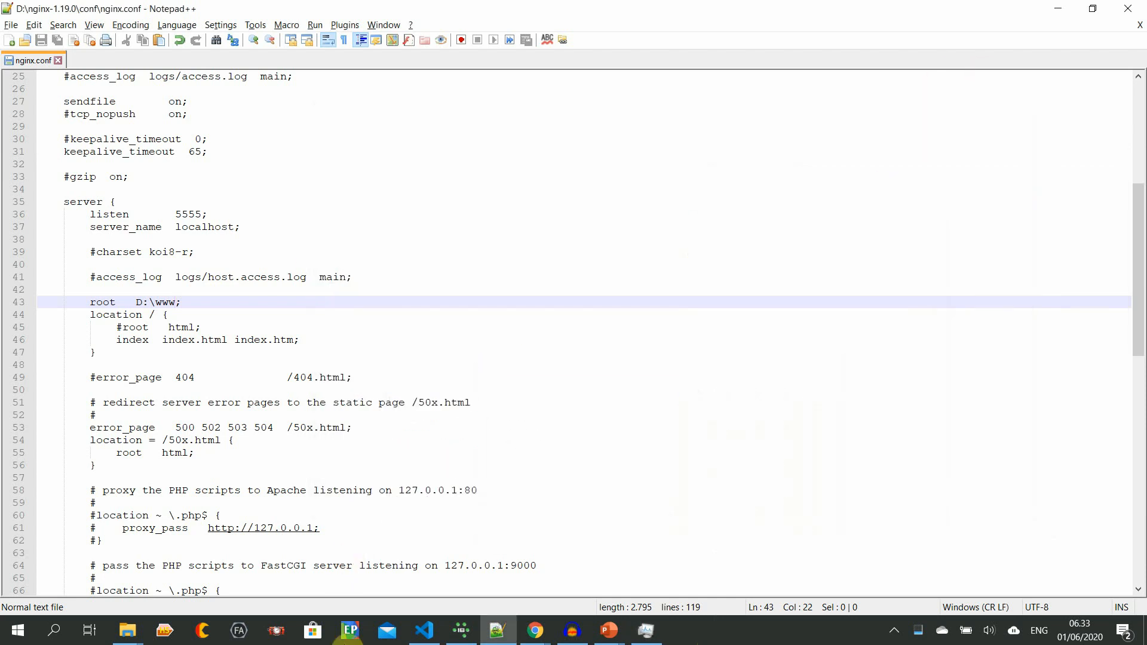
Switch to the Chrome window with localhost:5555/coba.html and load that address again to test the stopped server.
{"action": "left_click", "coordinate": [535, 633]}
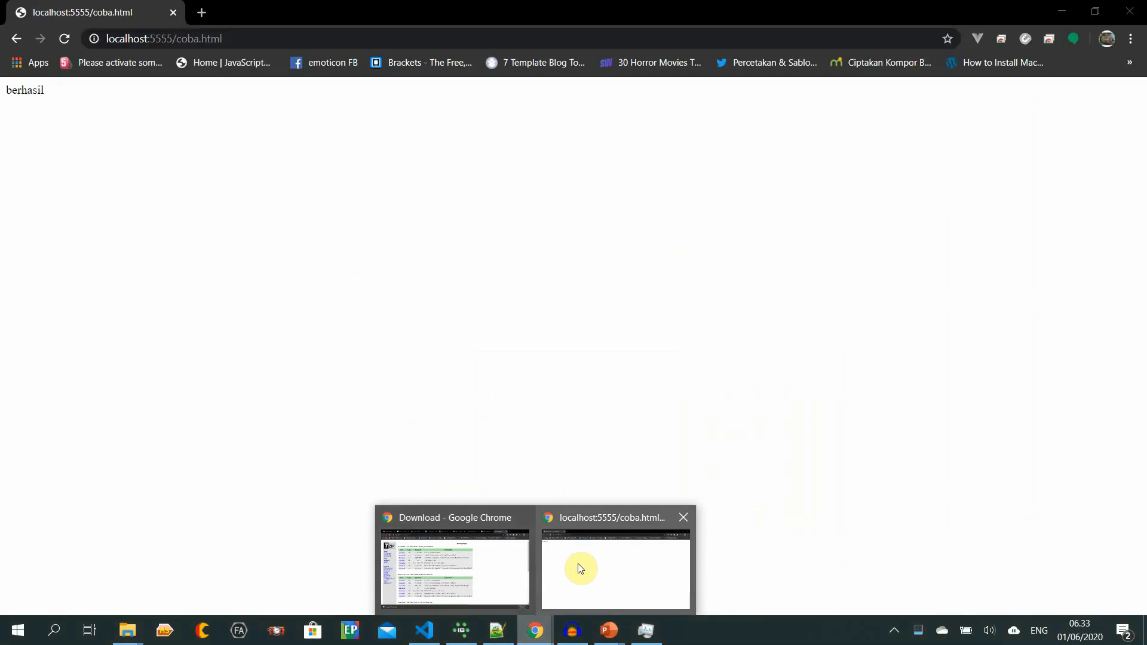
{"action": "left_click", "coordinate": [579, 564]}
{"action": "left_click", "coordinate": [281, 44]}
{"action": "left_click", "coordinate": [303, 43]}
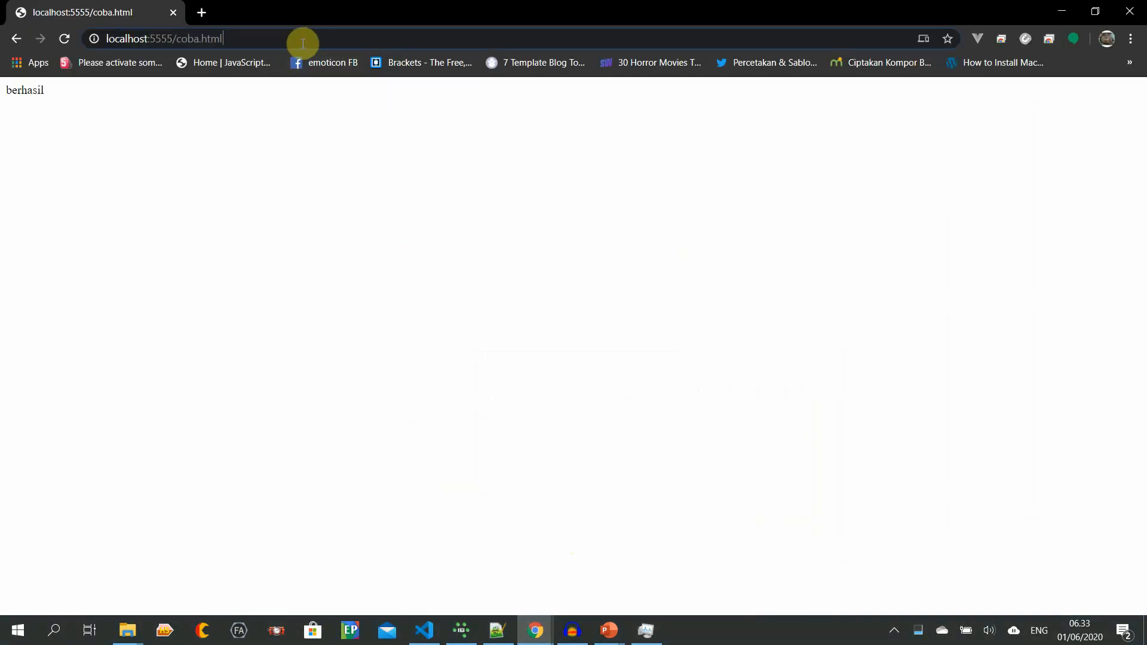
{"action": "key", "text": "Return"}
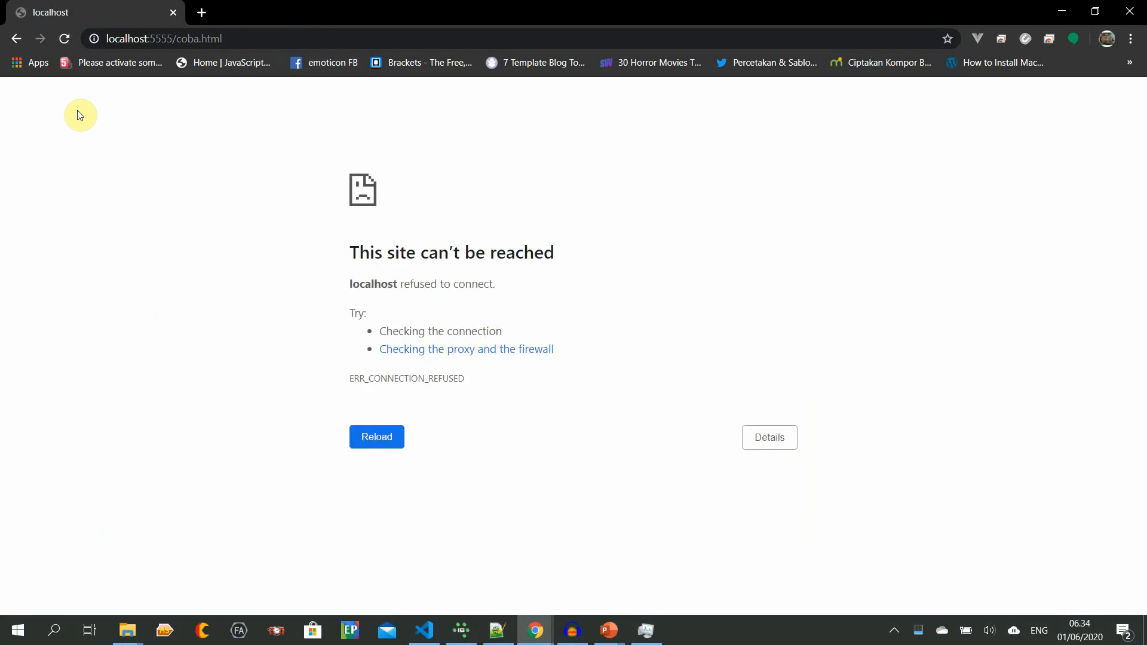
{"action": "left_click", "coordinate": [230, 37]}
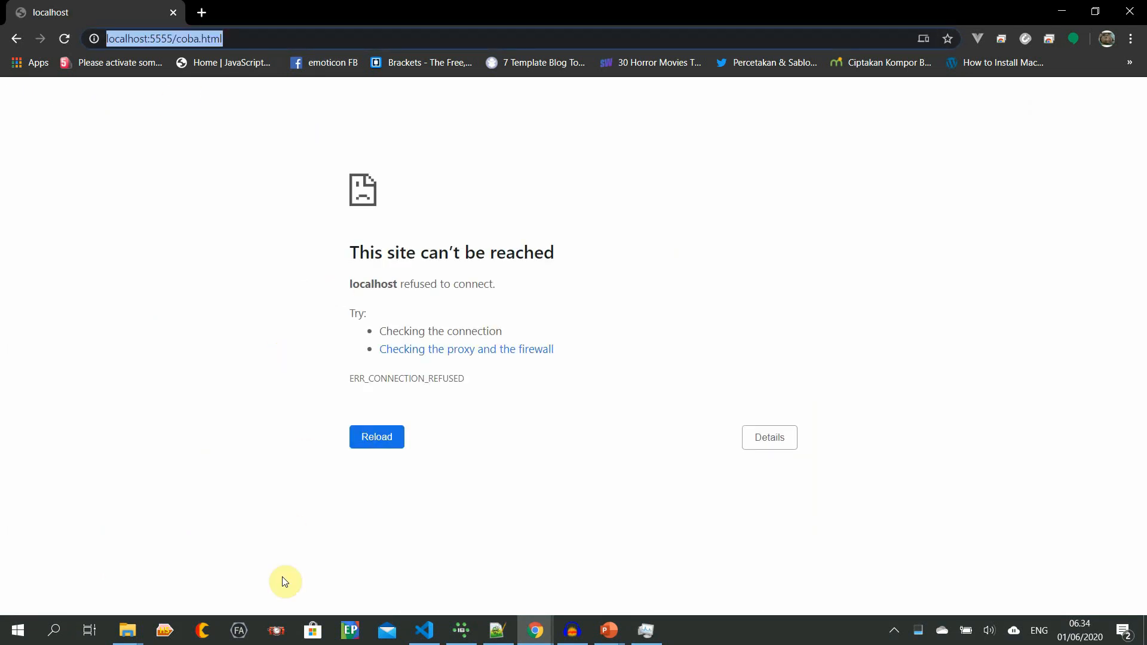
Switch to the File Explorer window showing www, go to D:\nginx-1.19.0 and run nginx.exe.
{"action": "left_click", "coordinate": [128, 631]}
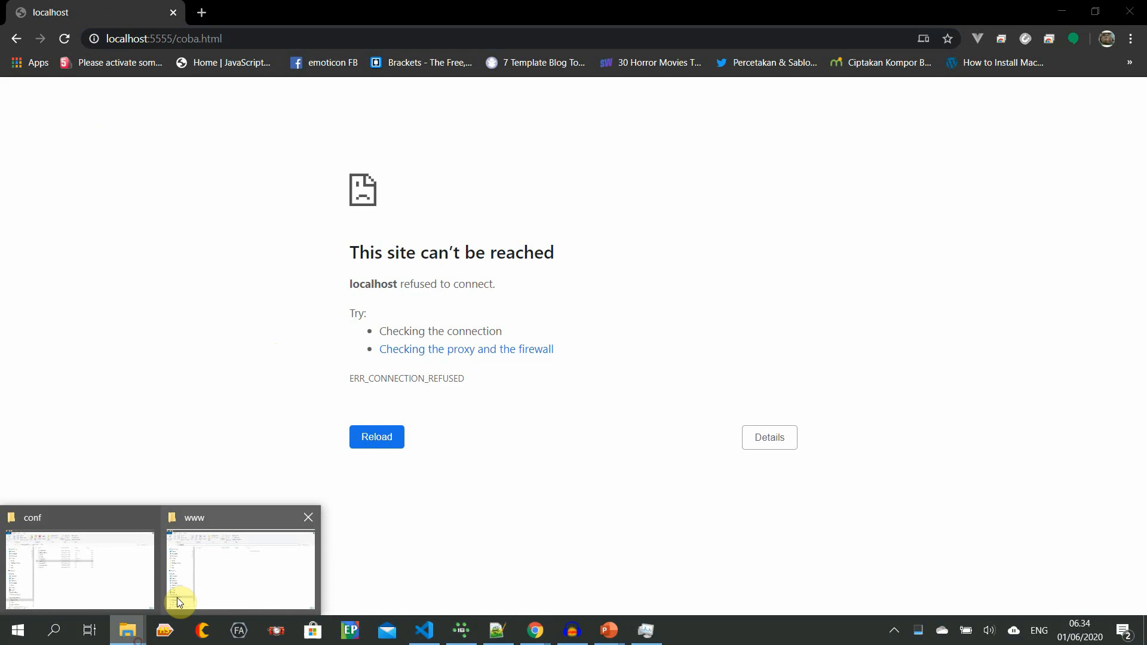
{"action": "left_click", "coordinate": [216, 573]}
{"action": "left_click", "coordinate": [195, 115]}
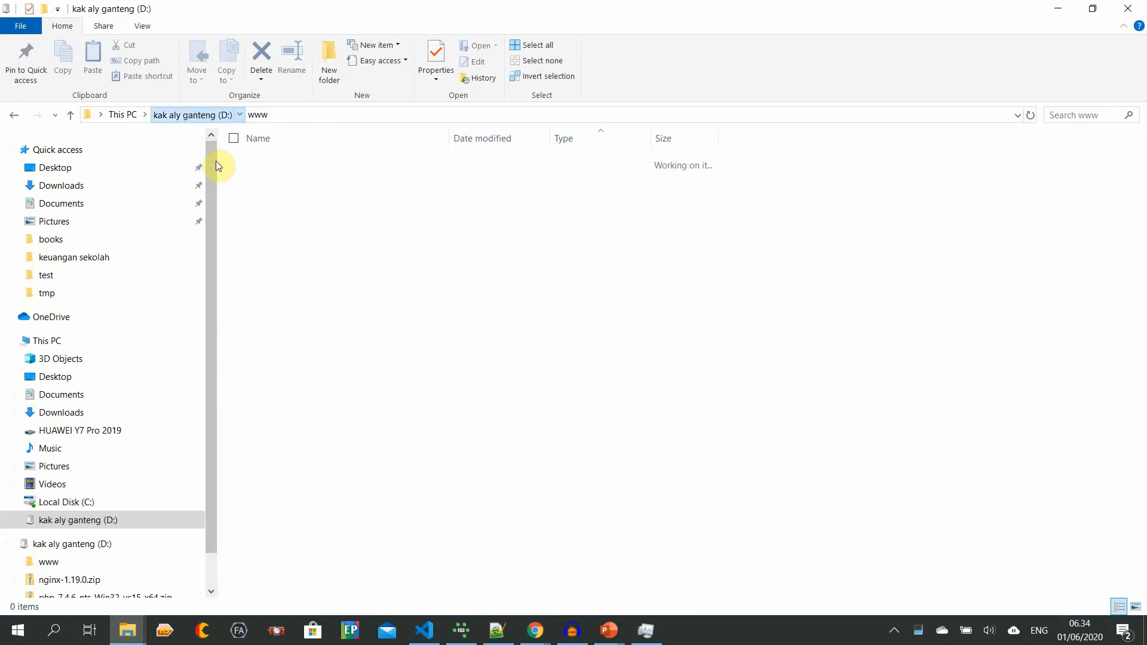
{"action": "double_click", "coordinate": [281, 160]}
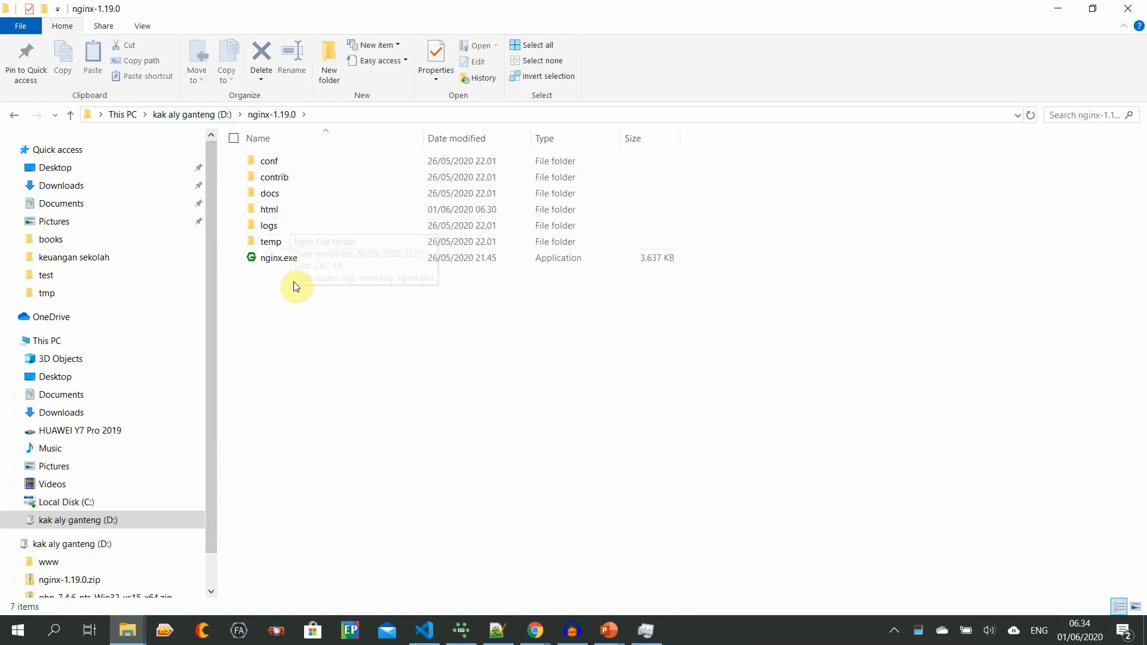
{"action": "double_click", "coordinate": [290, 264]}
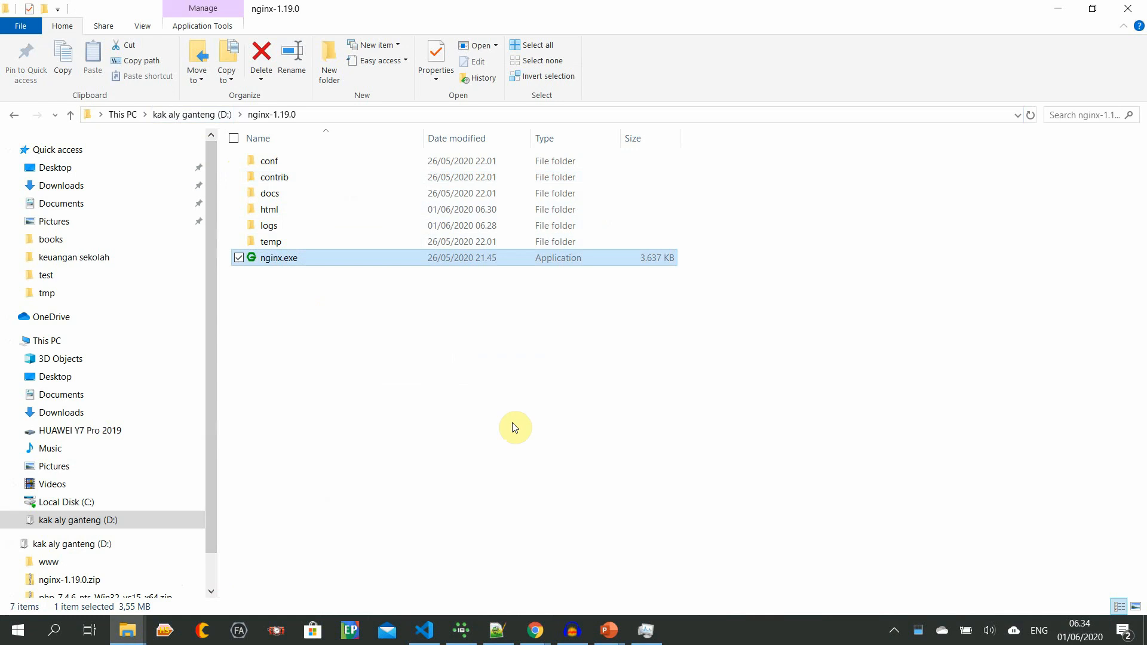
Minimize File Explorer to return to Chrome, shorten the address to localhost:5555/ and load it.
{"action": "left_click", "coordinate": [1058, 9]}
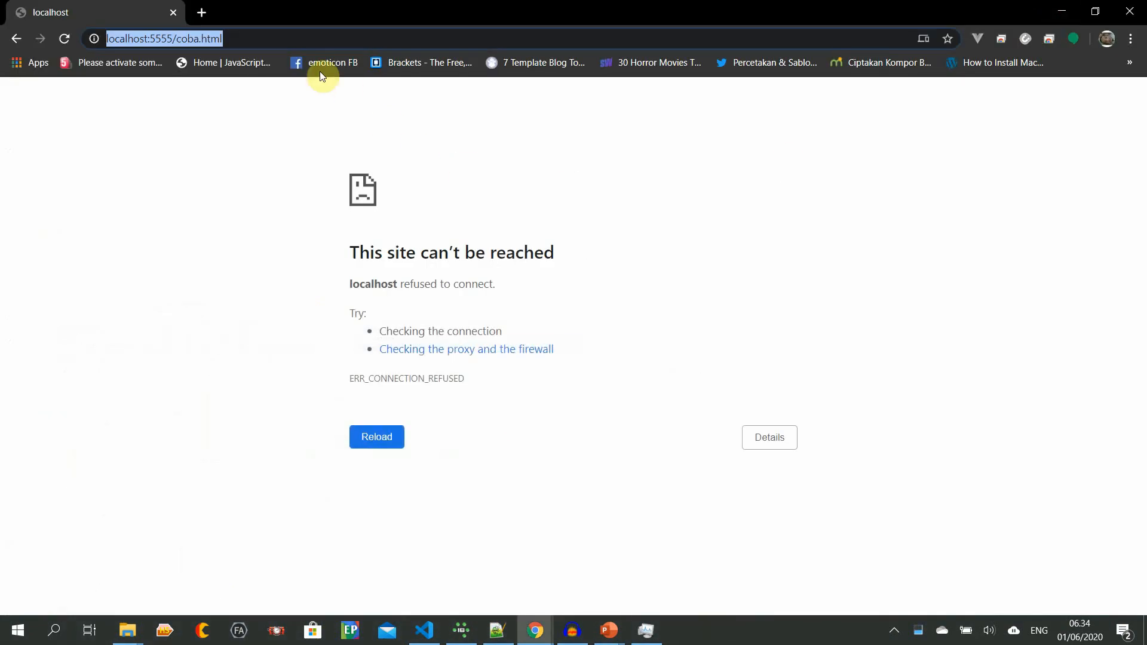
{"action": "left_click", "coordinate": [246, 38]}
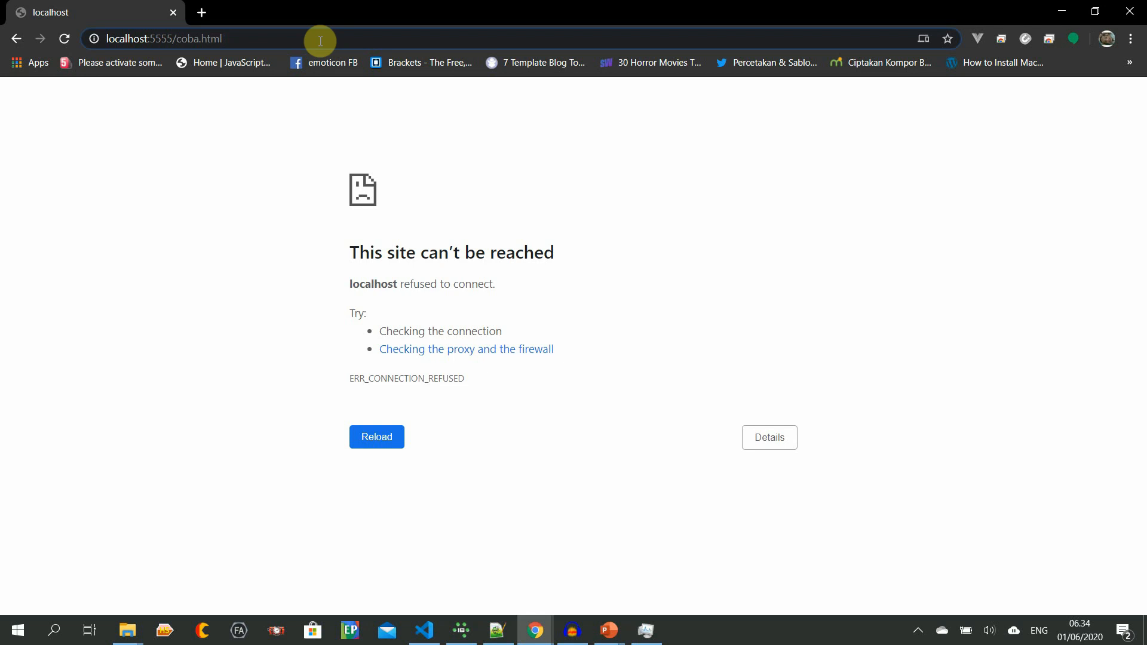
{"action": "key", "text": "BackSpace"}
{"action": "key", "text": "BackSpace"}
{"action": "key", "text": "BackSpace"}
{"action": "key", "text": "BackSpace"}
{"action": "key", "text": "BackSpace"}
{"action": "key", "text": "BackSpace"}
{"action": "key", "text": "BackSpace"}
{"action": "key", "text": "BackSpace"}
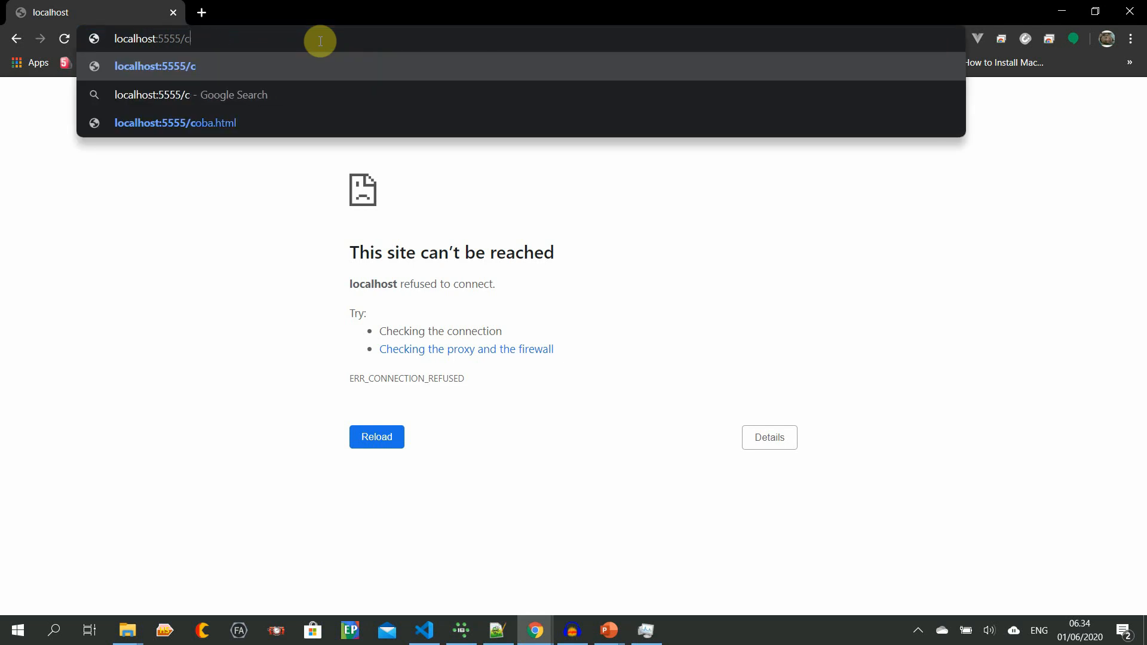
{"action": "key", "text": "BackSpace"}
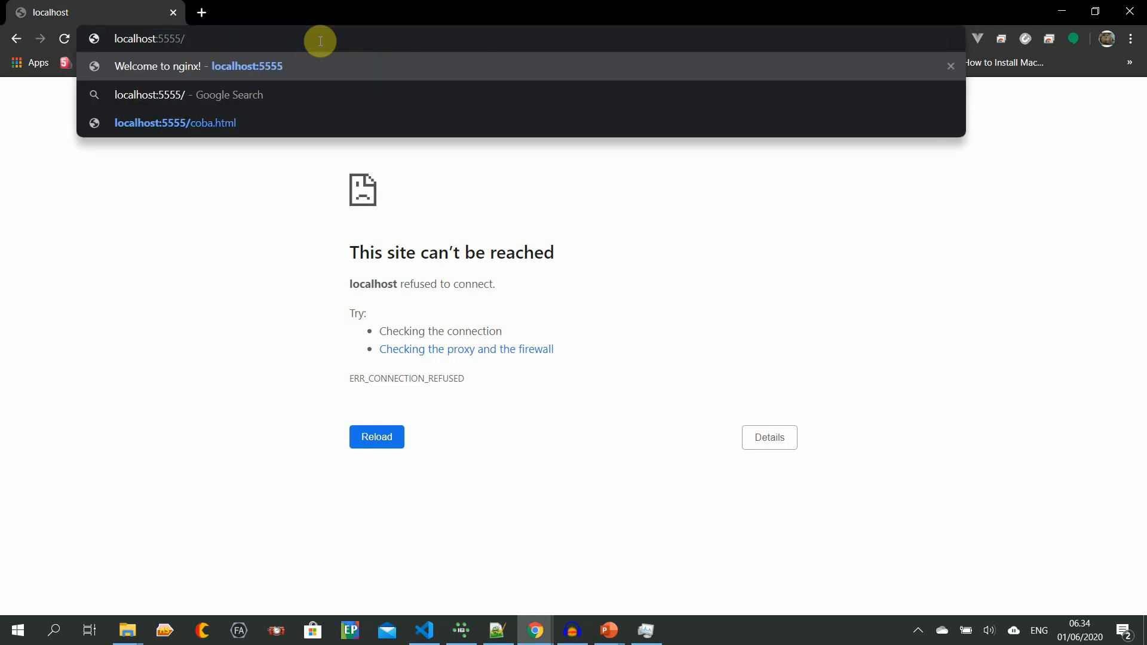
Switch to the File Explorer window showing nginx-1.19.0, go up to drive D: and open the www folder.
{"action": "left_click", "coordinate": [128, 630]}
{"action": "left_click", "coordinate": [217, 561]}
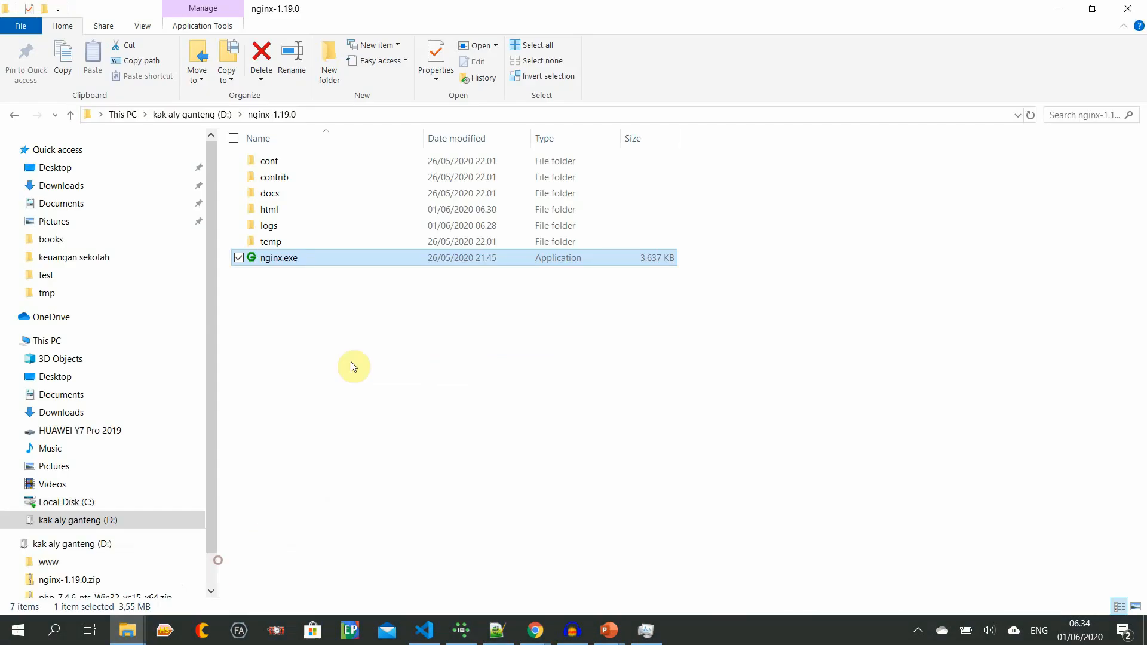
{"action": "left_click", "coordinate": [203, 114]}
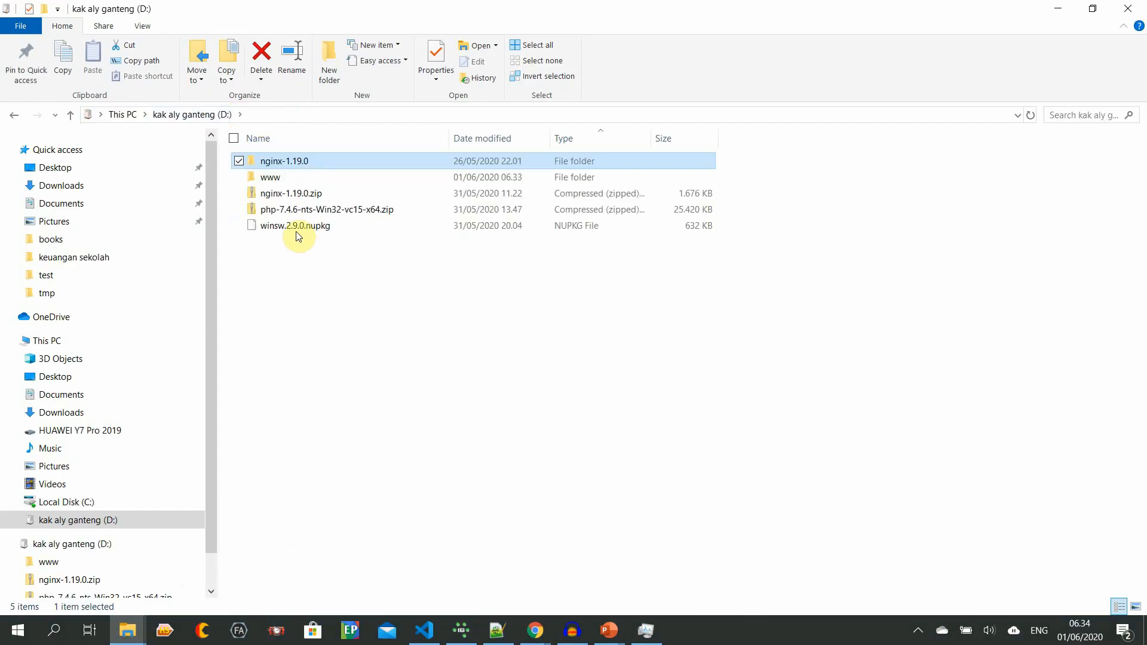
{"action": "double_click", "coordinate": [274, 190]}
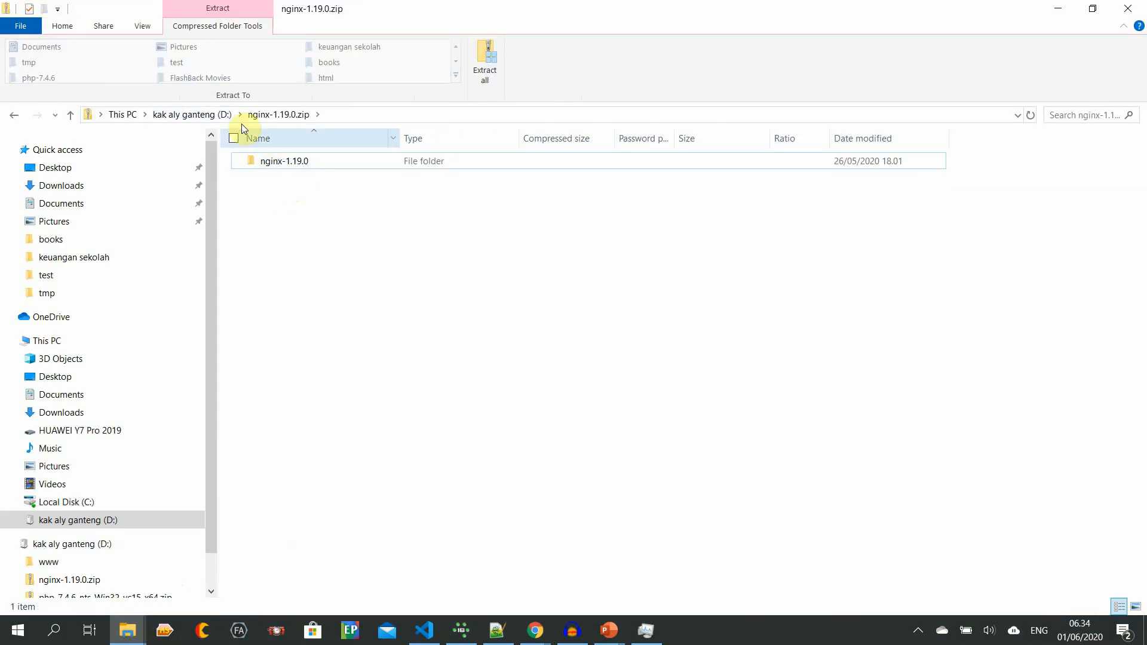
{"action": "left_click", "coordinate": [200, 114]}
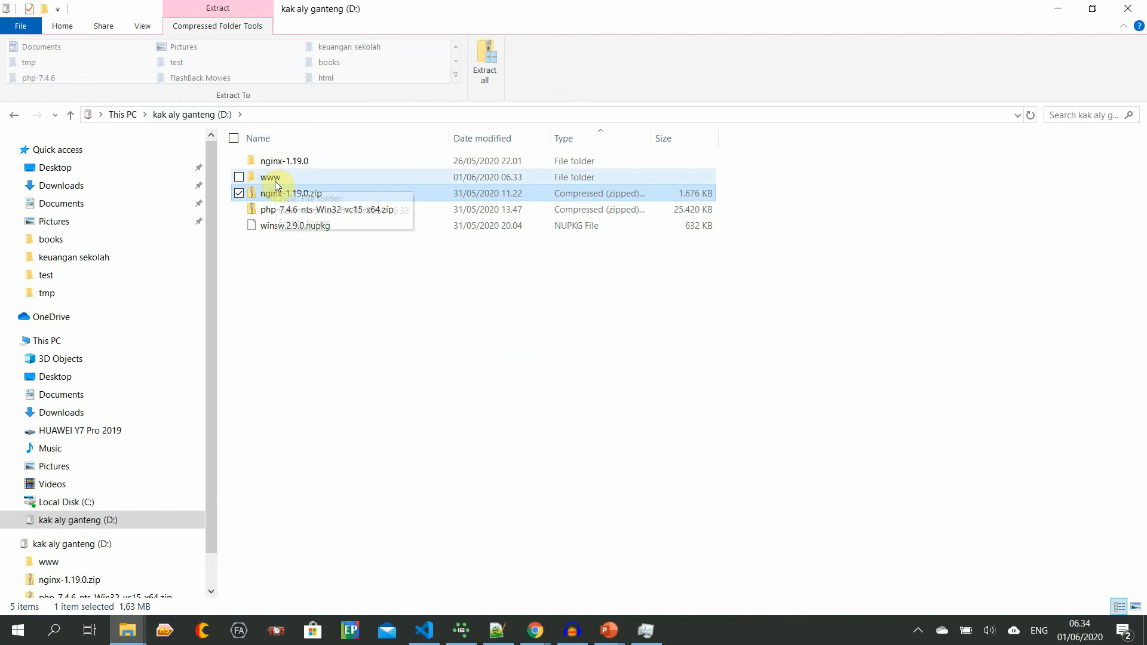
{"action": "double_click", "coordinate": [275, 178]}
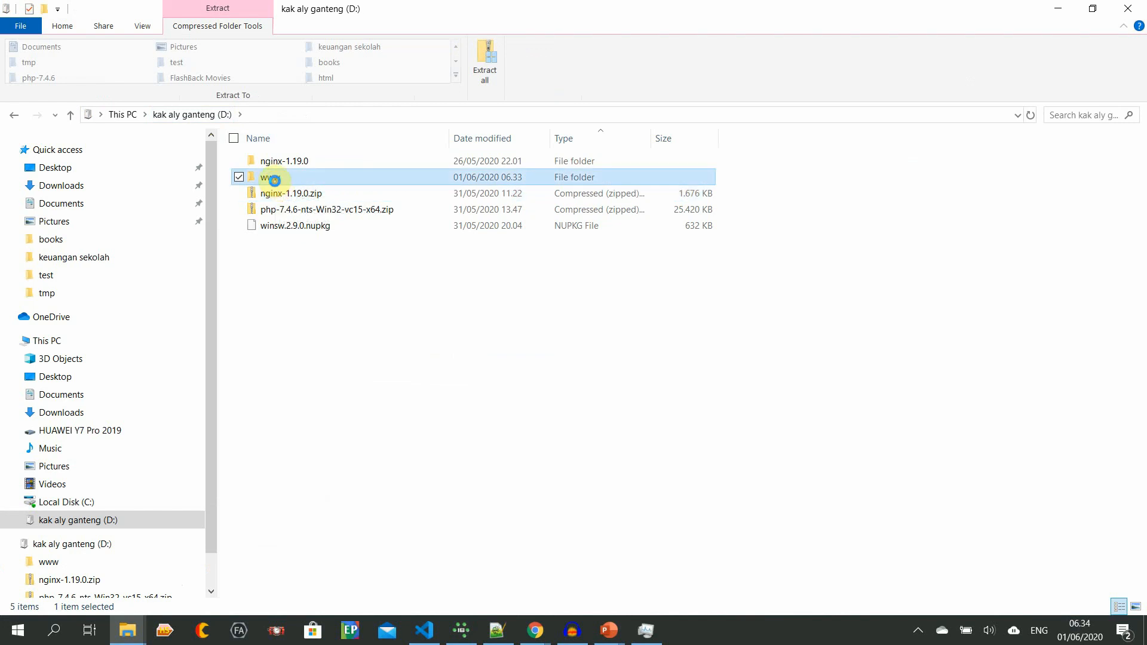
Create a new text document in the www folder and name it indexbaru.html, accepting the extension change.
{"action": "right_click", "coordinate": [334, 240]}
{"action": "mouse_move", "coordinate": [296, 462]}
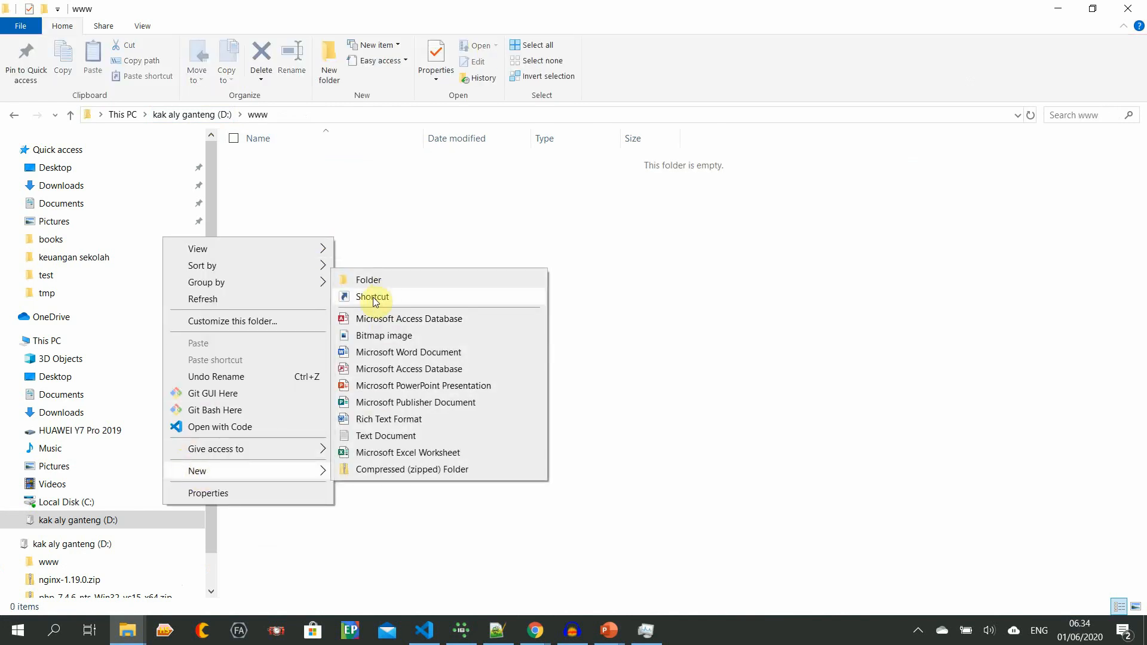
{"action": "left_click", "coordinate": [409, 435]}
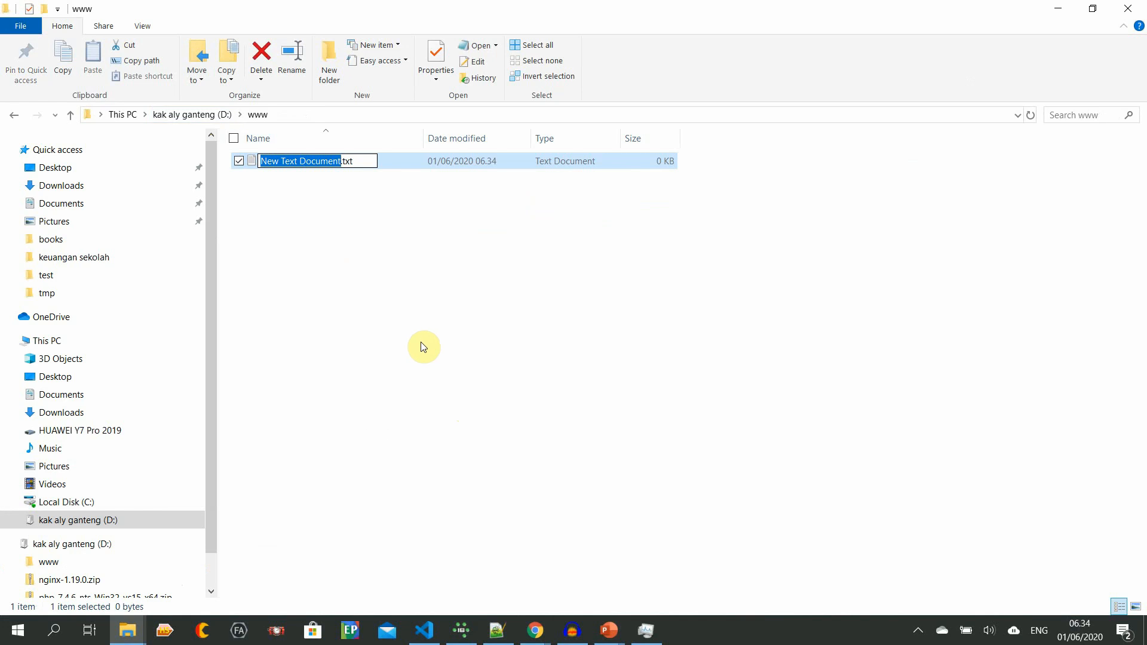
{"action": "type", "text": "index"}
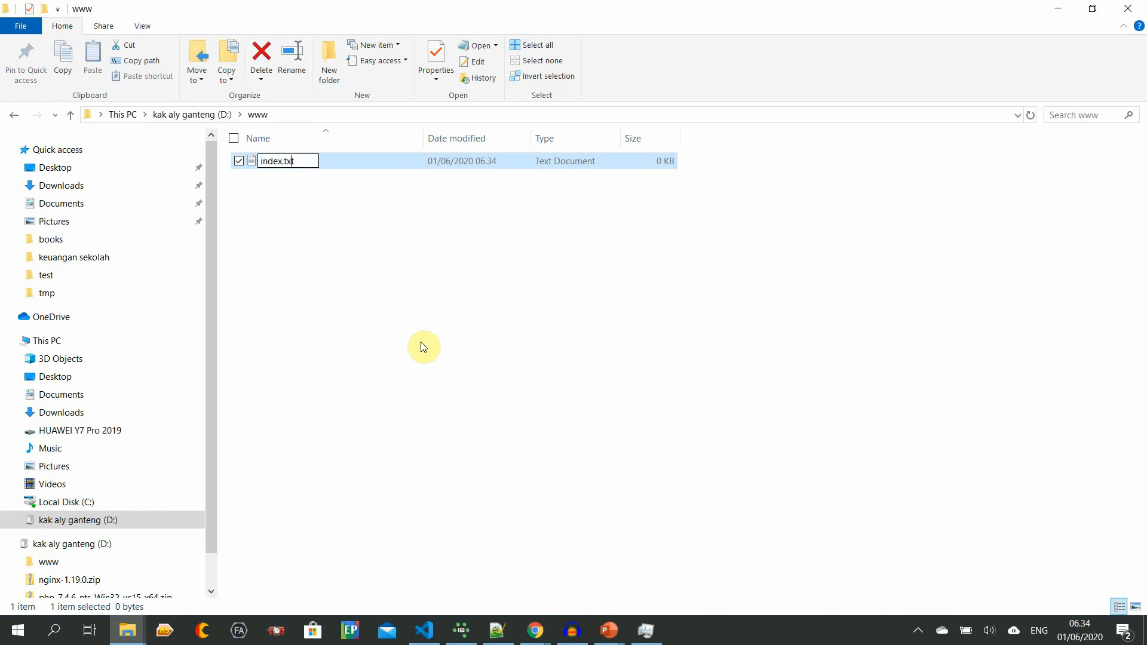
{"action": "key", "text": "BackSpace"}
{"action": "key", "text": "BackSpace"}
{"action": "type", "text": "htm"}
{"action": "type", "text": "_ba"}
{"action": "key", "text": "BackSpace"}
{"action": "key", "text": "BackSpace"}
{"action": "key", "text": "BackSpace"}
{"action": "type", "text": "bau"}
{"action": "key", "text": "BackSpace"}
{"action": "type", "text": "ru"}
{"action": "key", "text": "Return"}
{"action": "key", "text": "Return"}
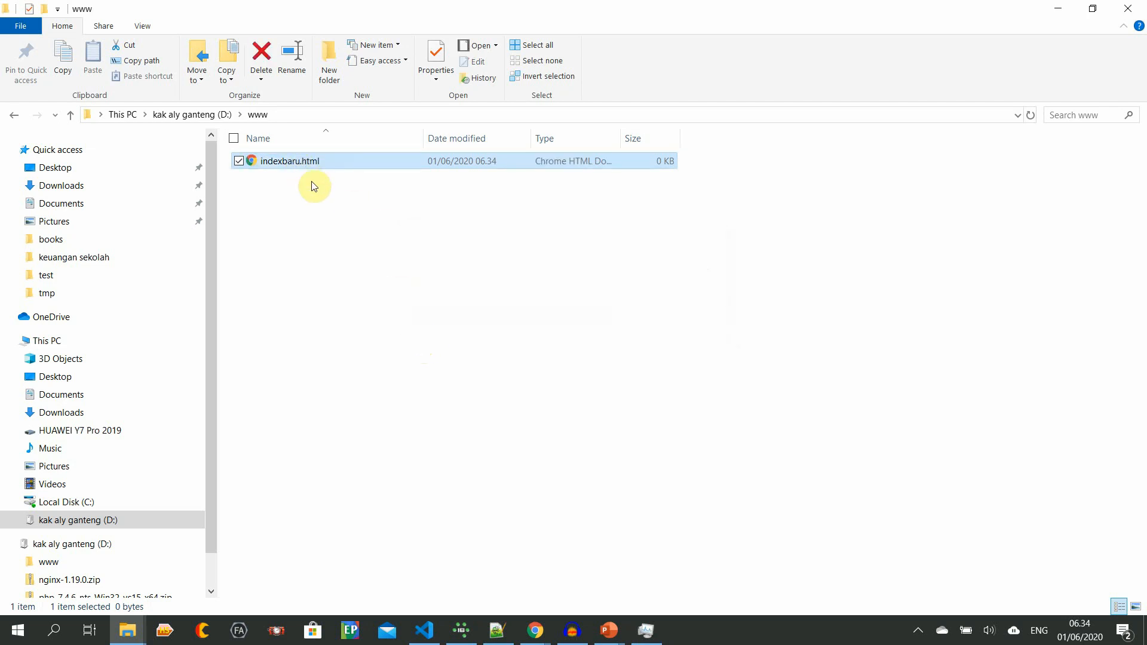
Open indexbaru.html in Notepad++, enter the text "index baru", save and close the file, and minimize the editor.
{"action": "right_click", "coordinate": [301, 163]}
{"action": "left_click", "coordinate": [226, 256]}
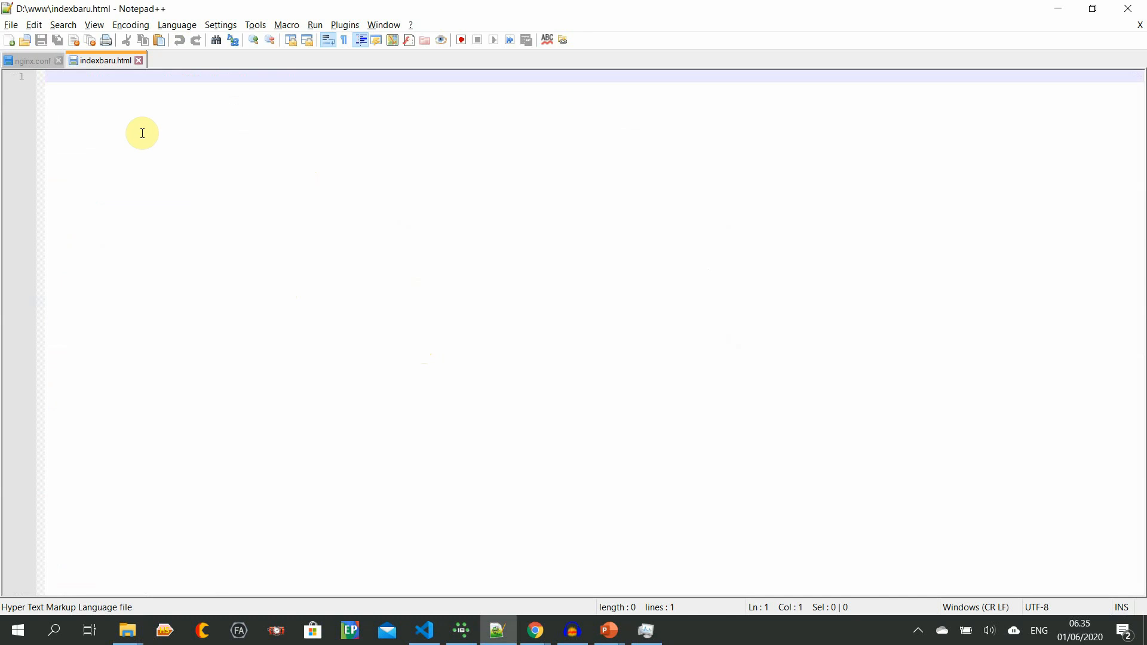
{"action": "type", "text": "index "}
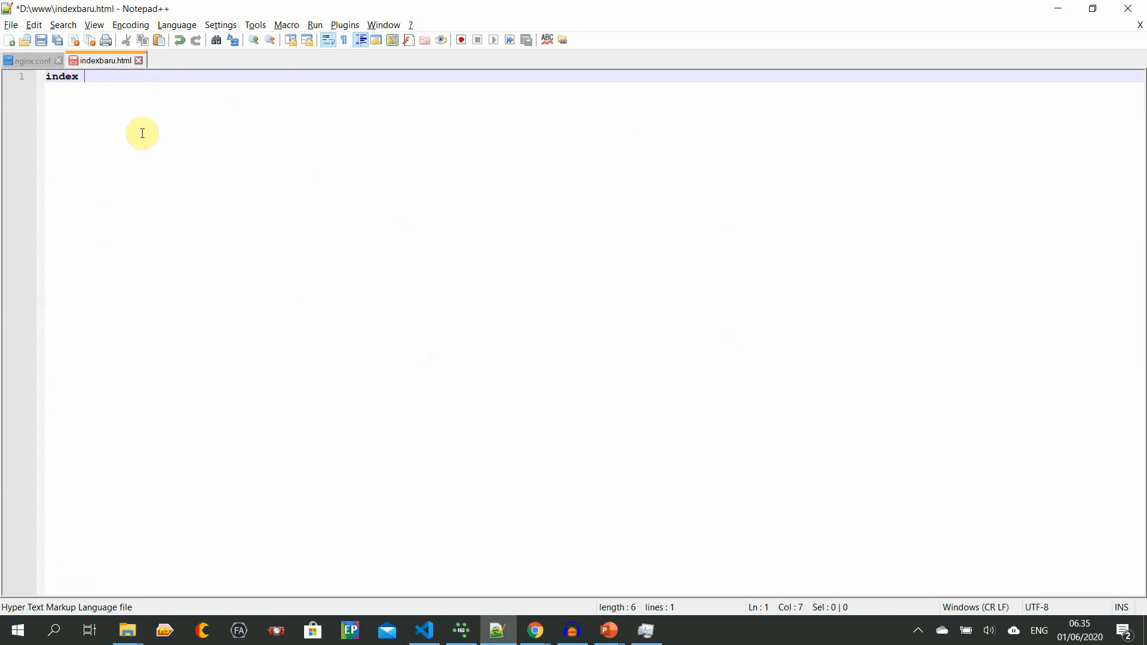
{"action": "type", "text": "baru"}
{"action": "key", "text": "ctrl+s"}
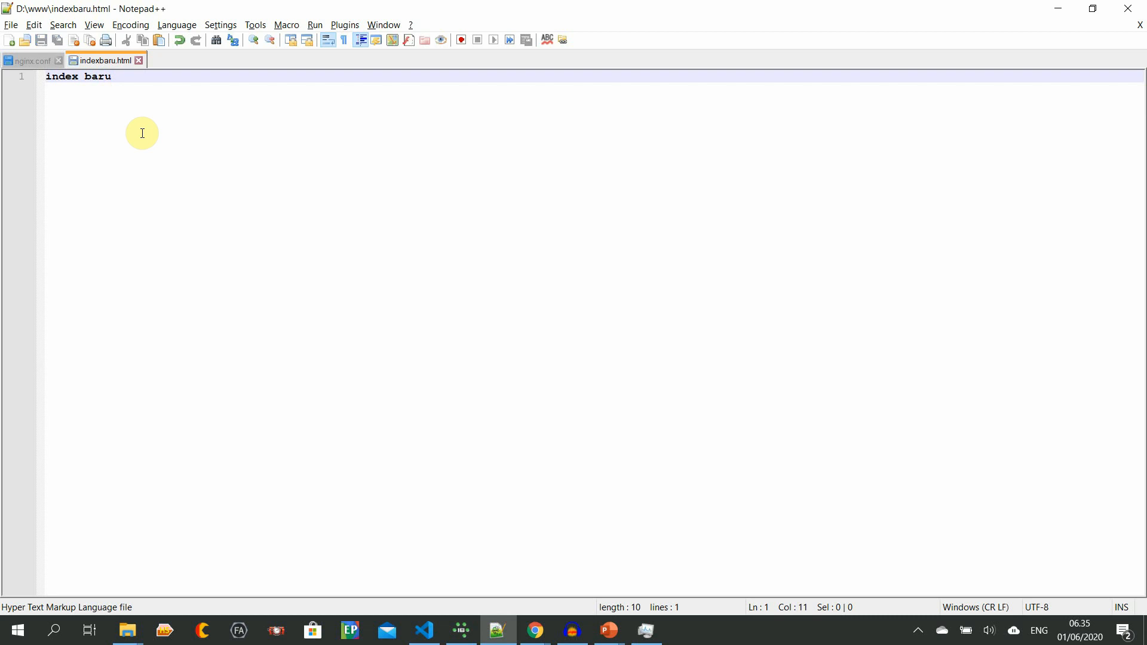
{"action": "left_click", "coordinate": [139, 60]}
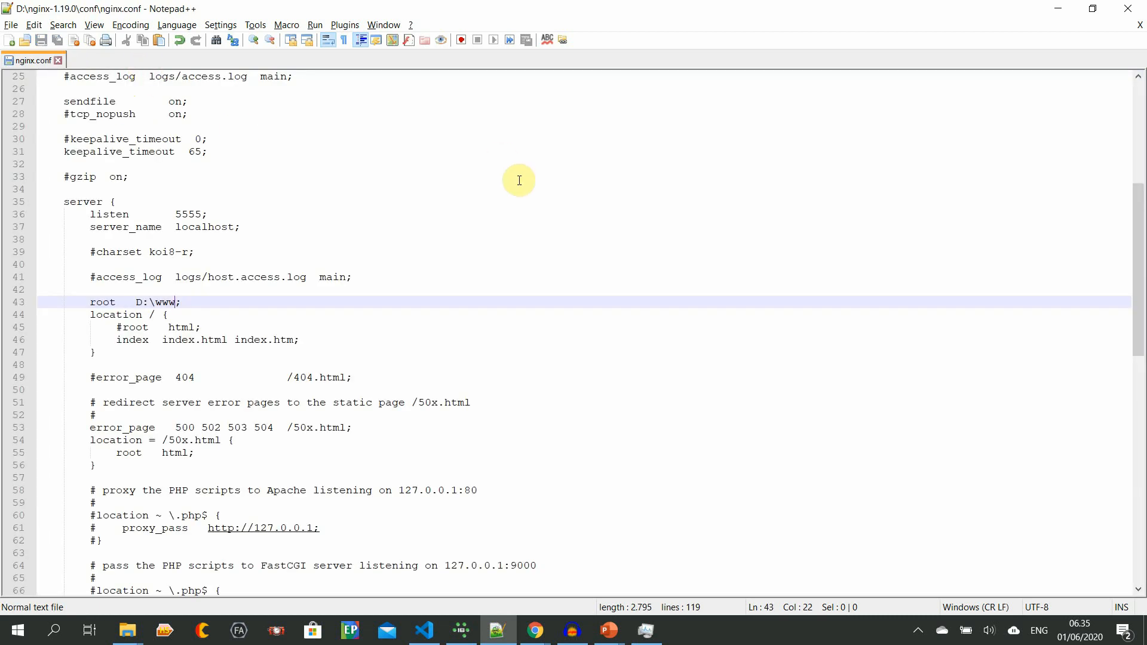
{"action": "left_click", "coordinate": [1058, 8]}
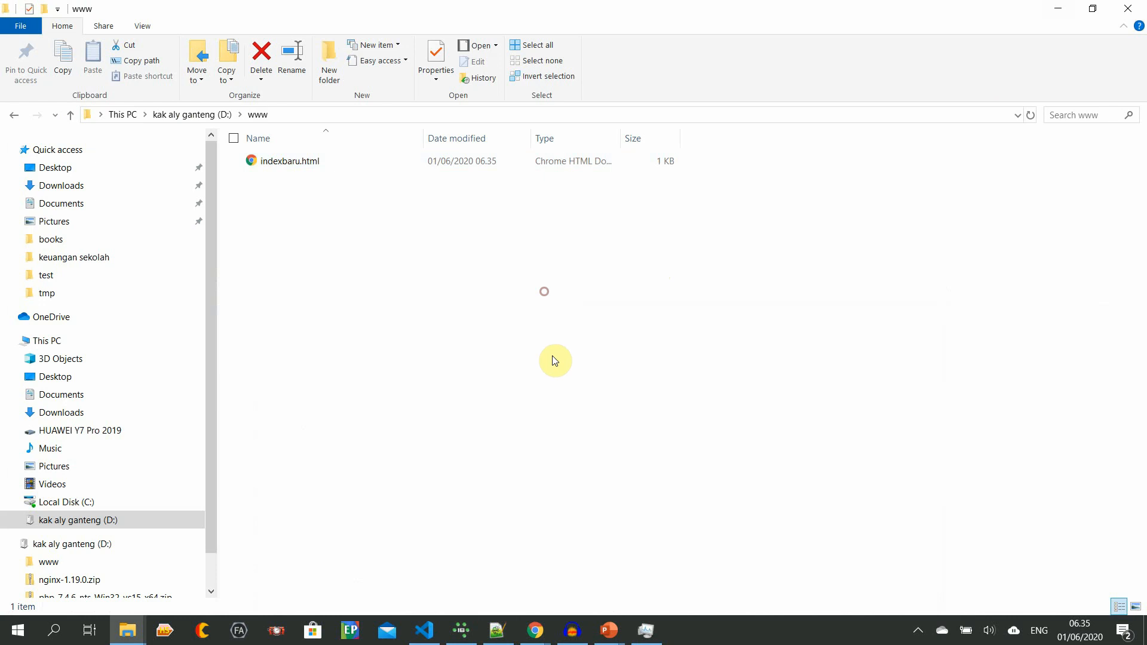
Switch to the Chrome window showing localhost:5555 and load localhost:5555/indexbaru.html, checking the file name against the www folder.
{"action": "left_click", "coordinate": [535, 629]}
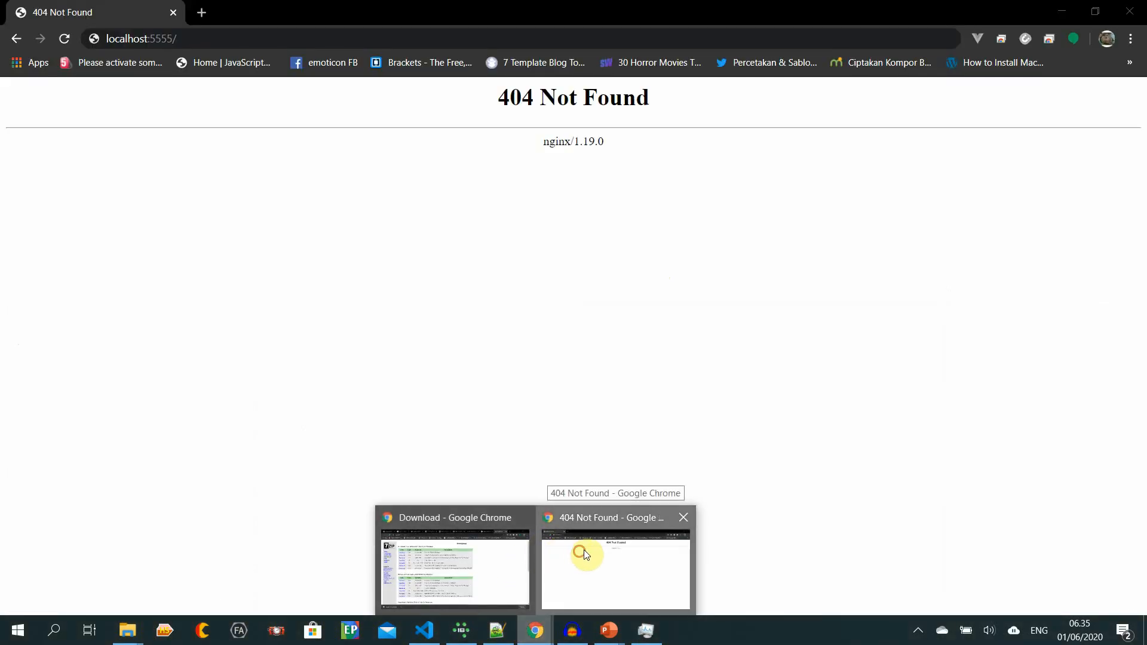
{"action": "left_click", "coordinate": [583, 552]}
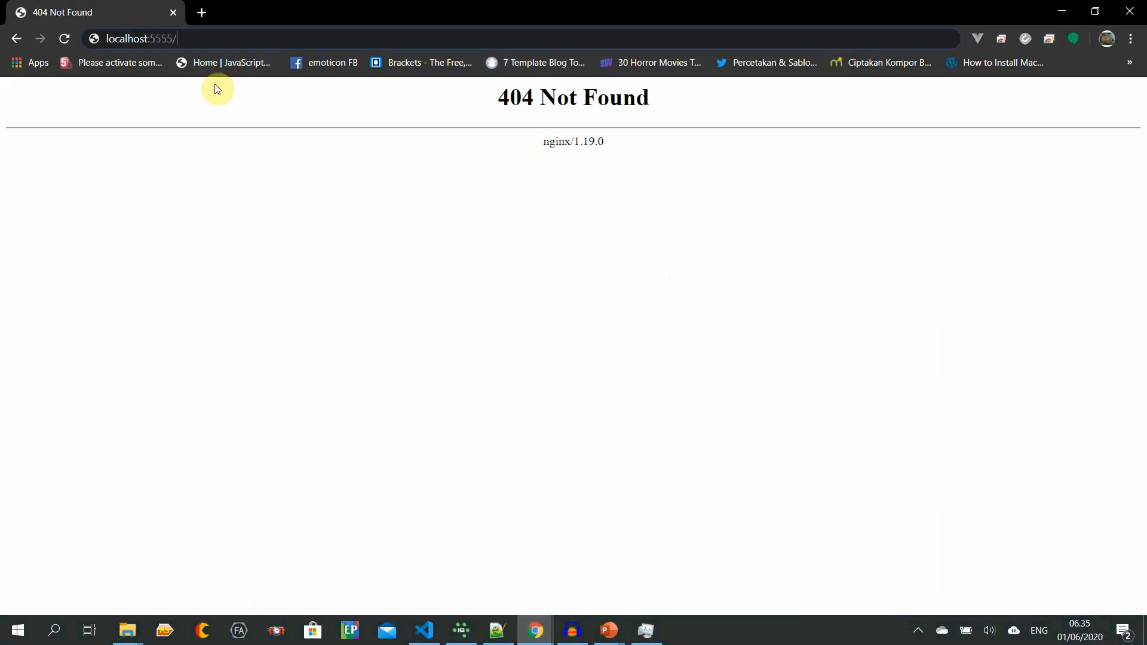
{"action": "left_click", "coordinate": [208, 47]}
{"action": "type", "text": "index"}
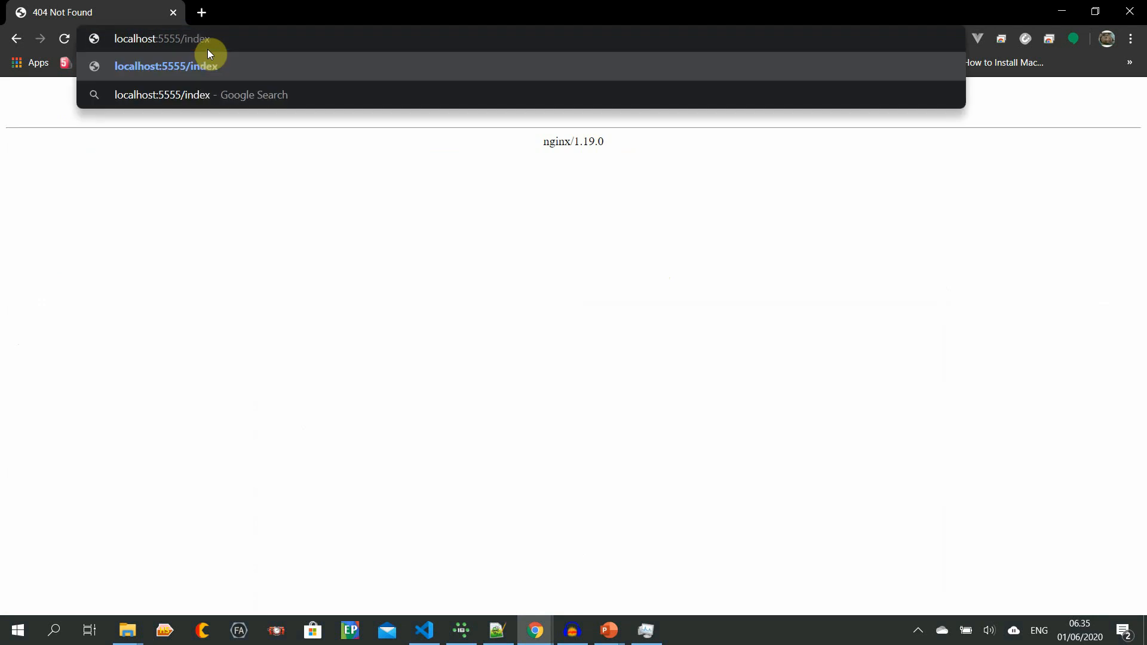
{"action": "type", "text": "baru.html"}
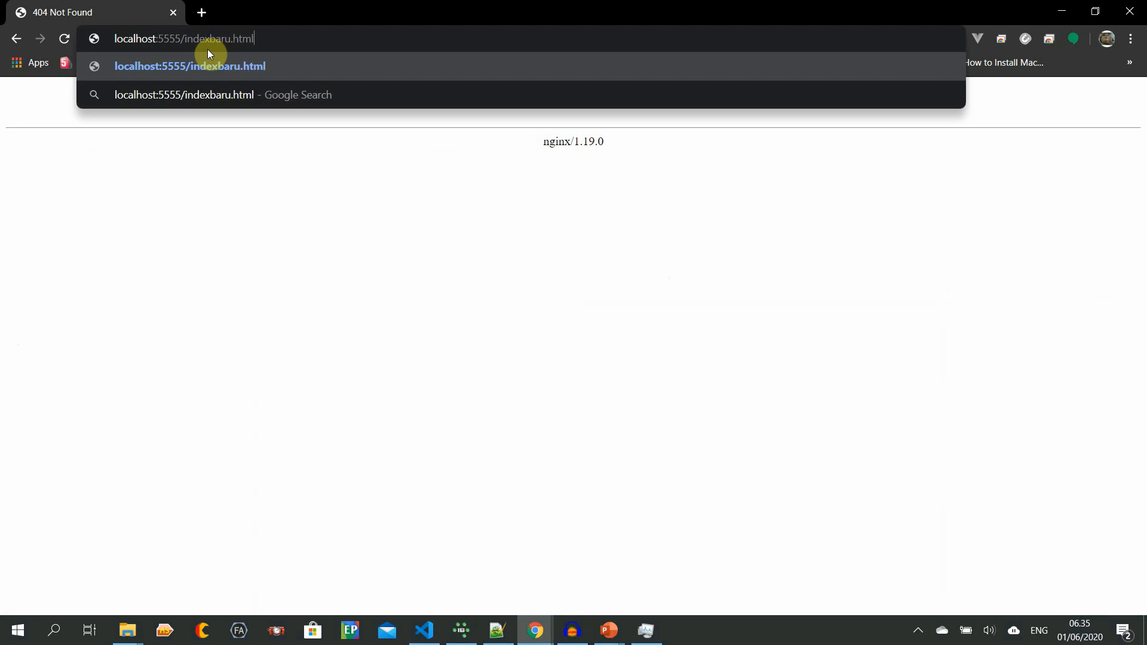
{"action": "left_click", "coordinate": [127, 630]}
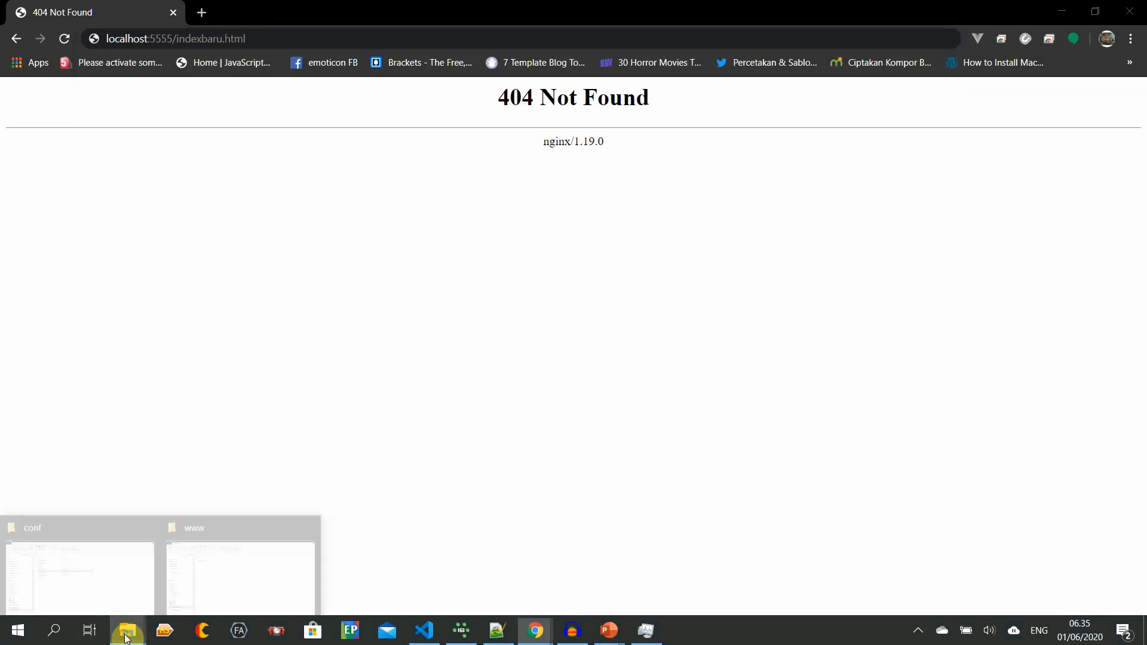
{"action": "mouse_move", "coordinate": [212, 562]}
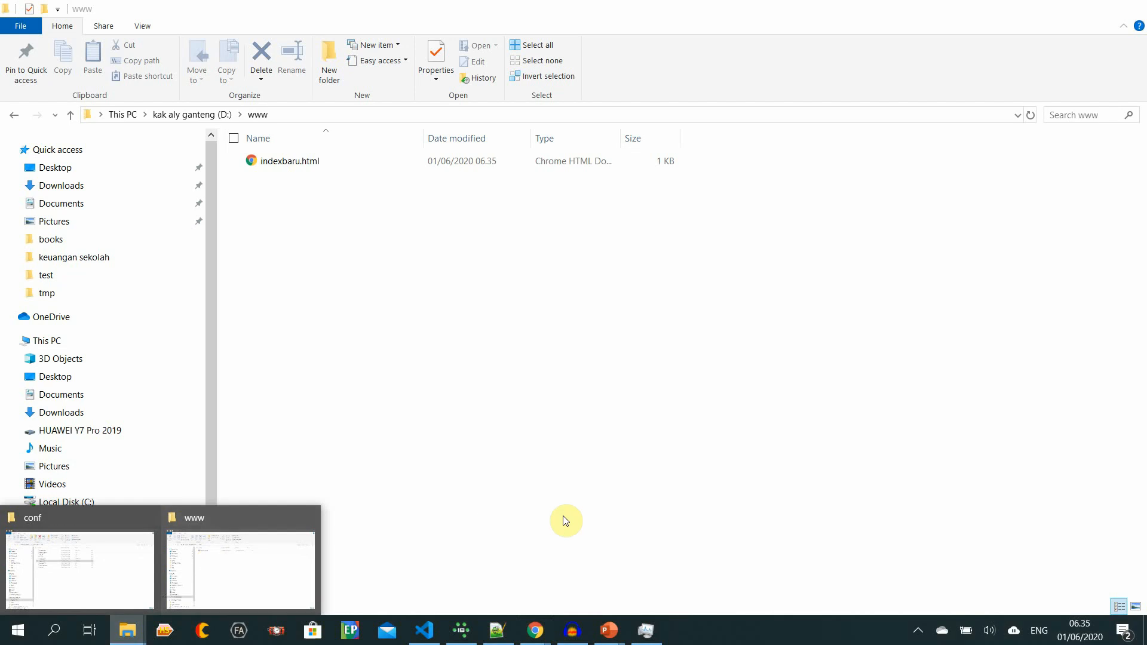
{"action": "left_click", "coordinate": [274, 41]}
{"action": "left_click", "coordinate": [275, 41]}
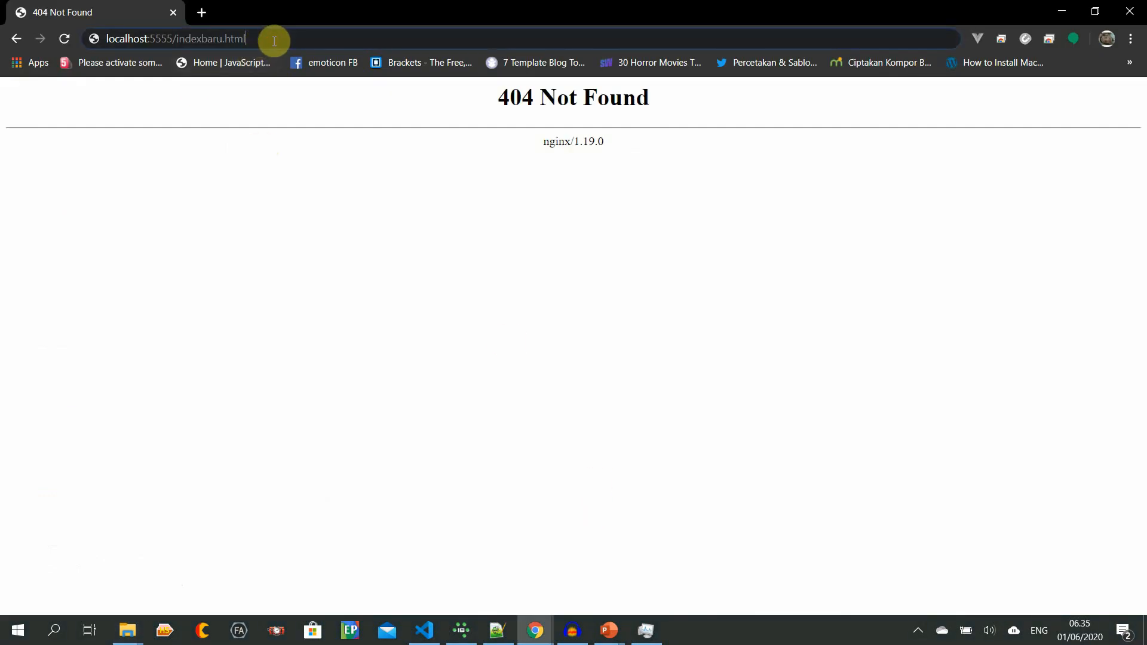
{"action": "key", "text": "Return"}
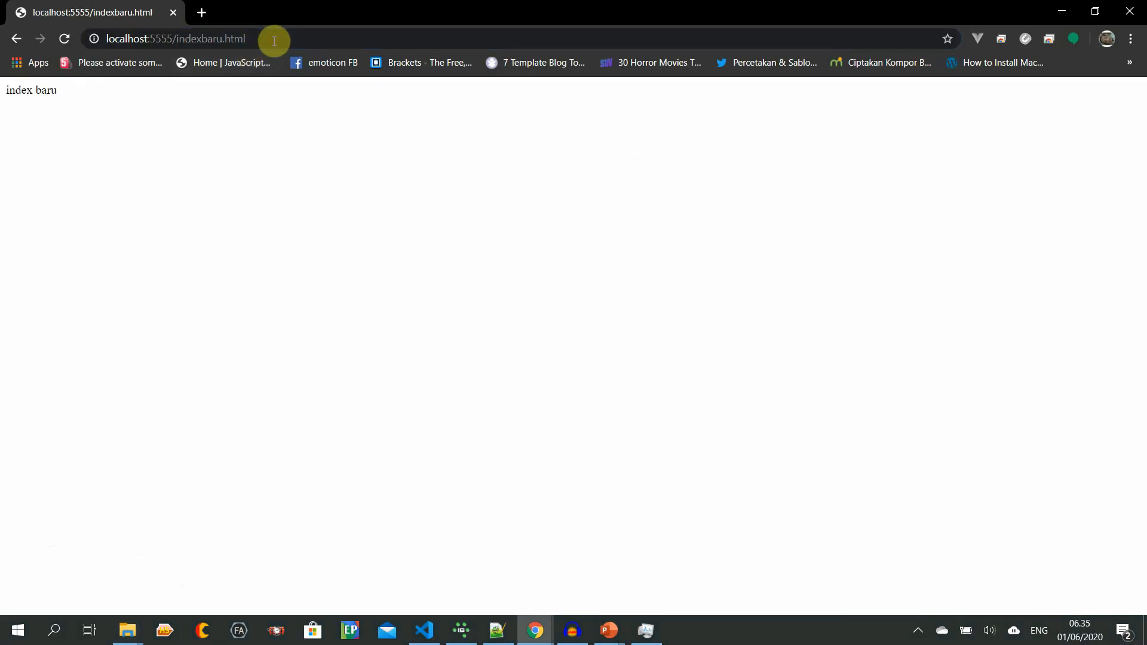